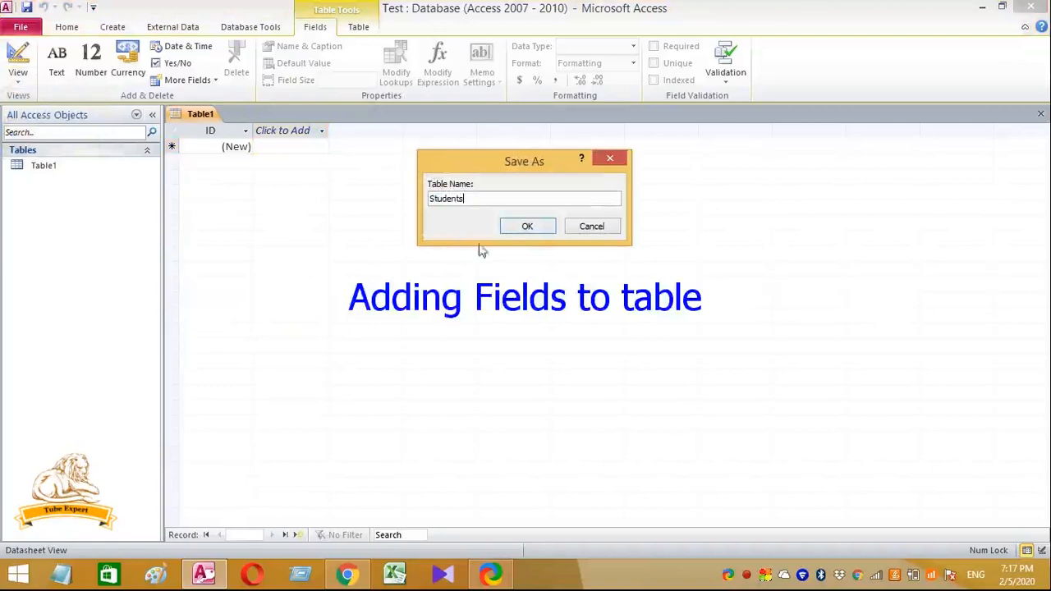
- Save the new table as Students and set the ID field's data type to Number
click(546, 226)
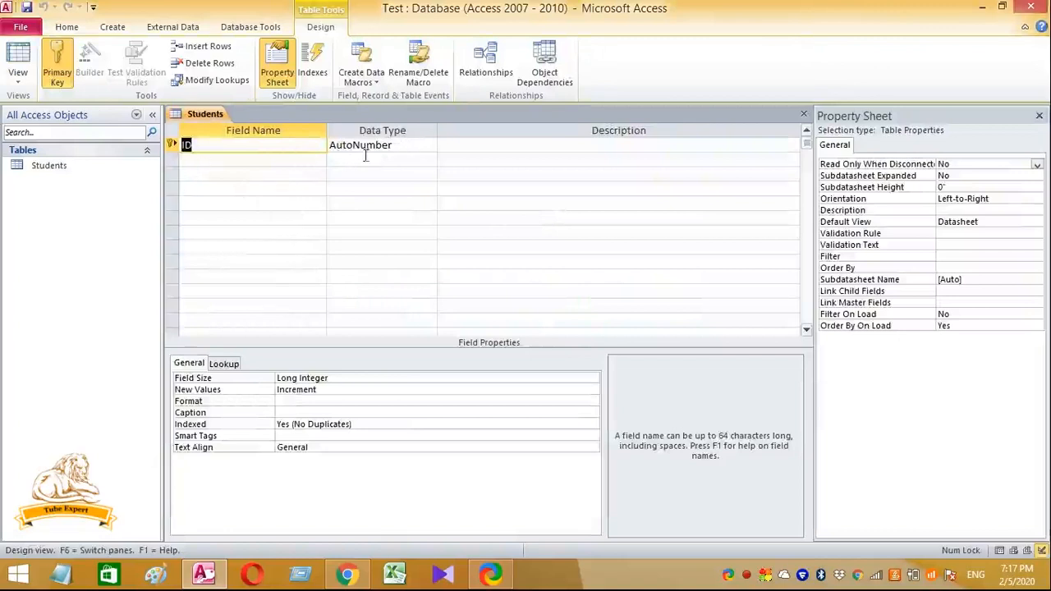
click(406, 146)
click(433, 145)
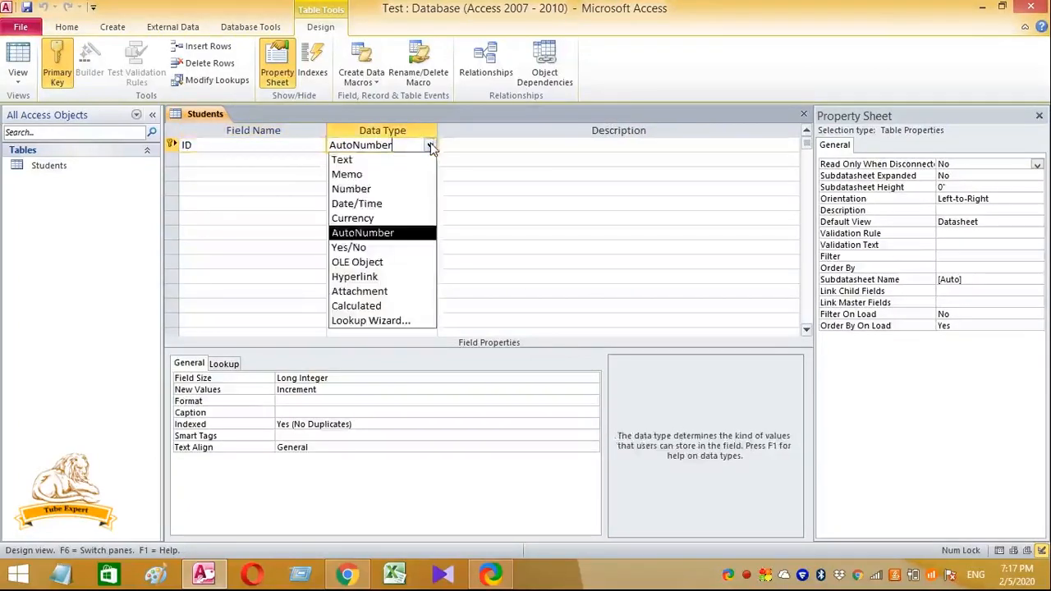
click(343, 187)
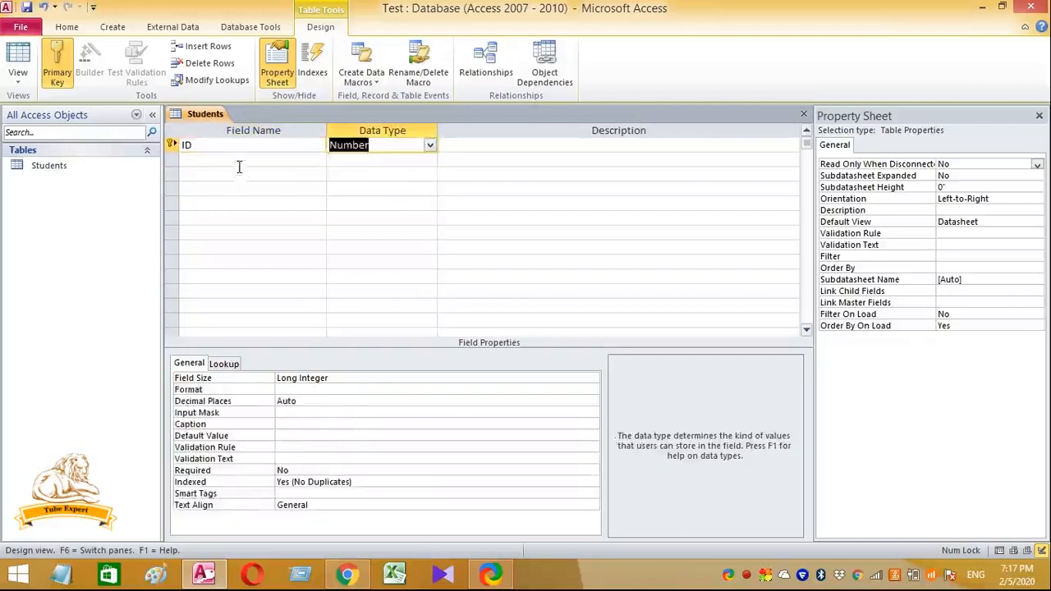
- Add the fields S_Name, S_Age and S_Email with the Text data type below ID
click(242, 159)
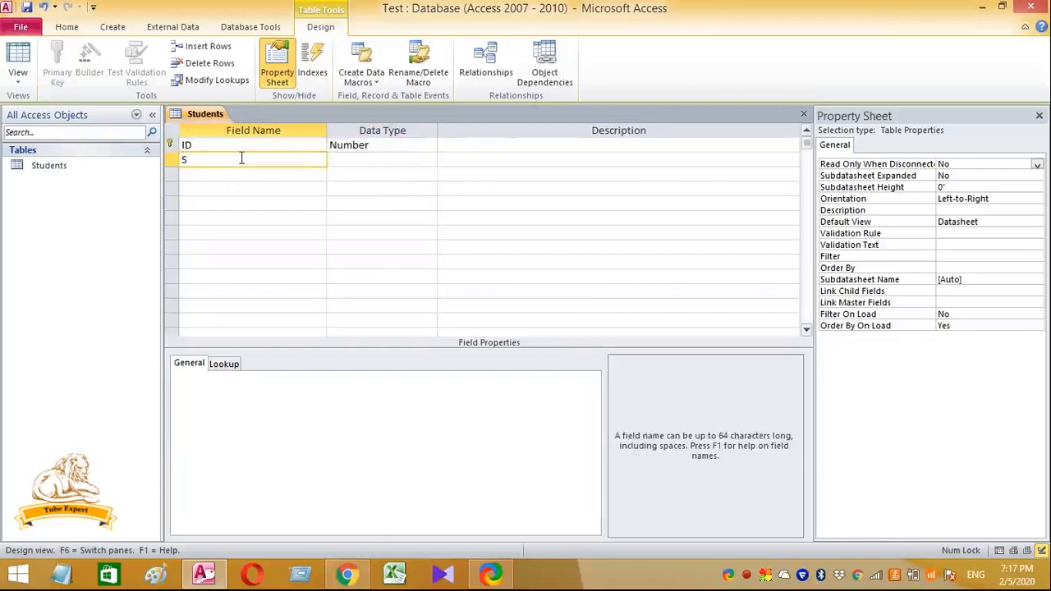
text(S_Name)
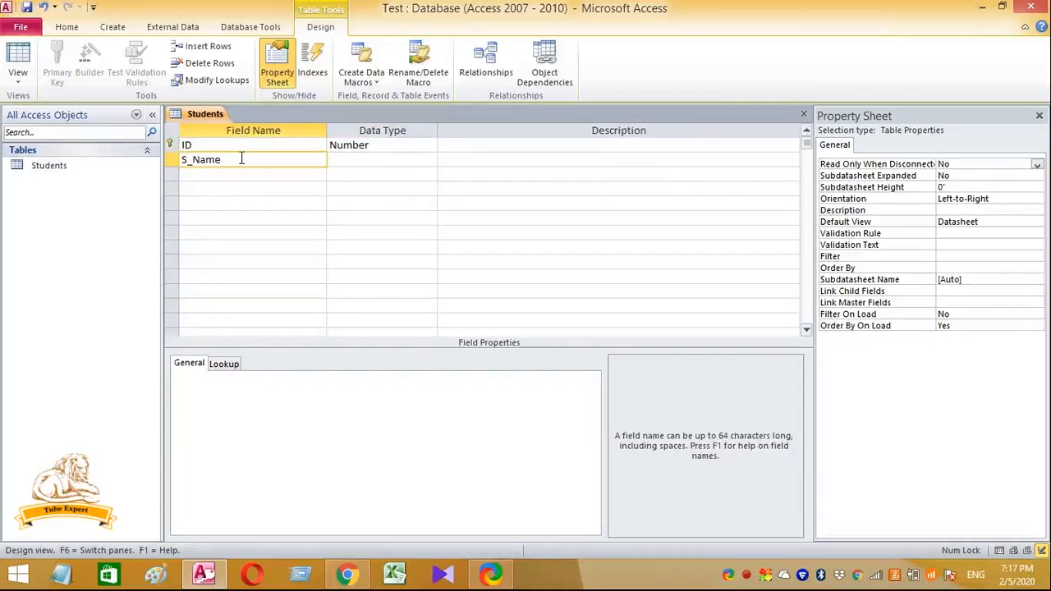
click(215, 173)
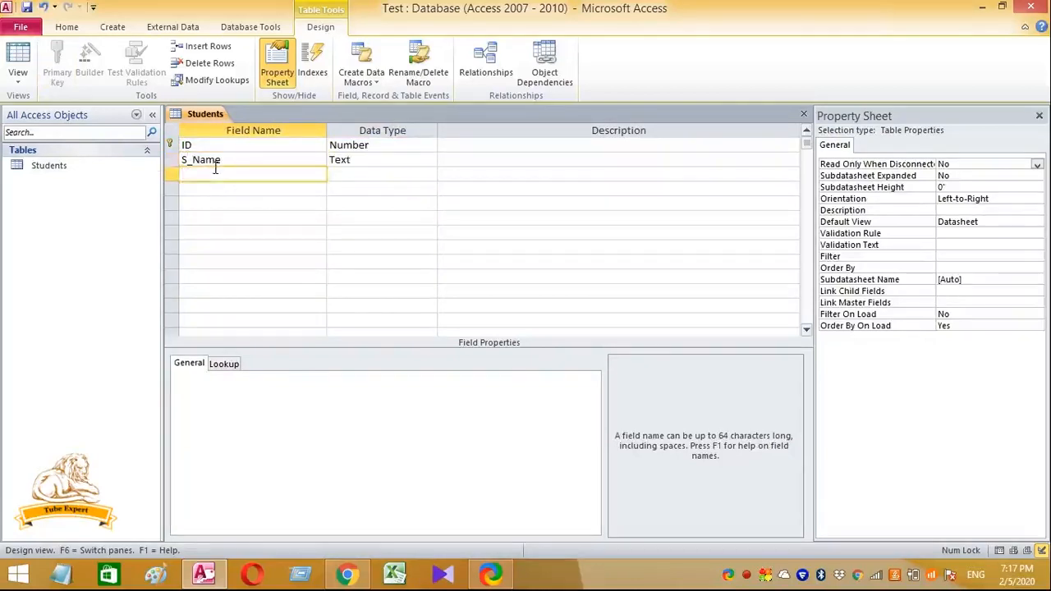
text(S_Age)
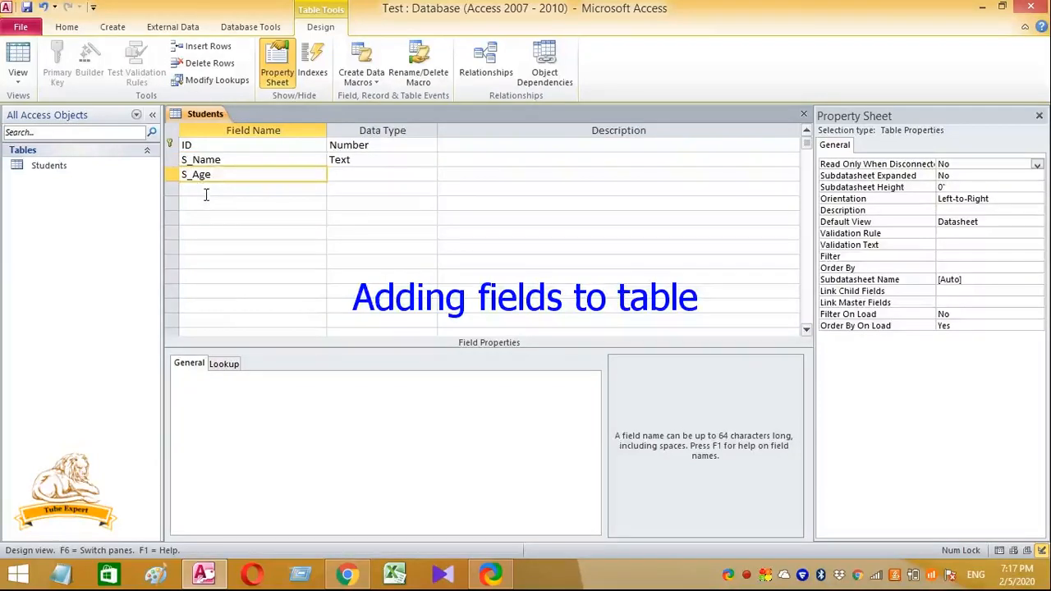
click(206, 190)
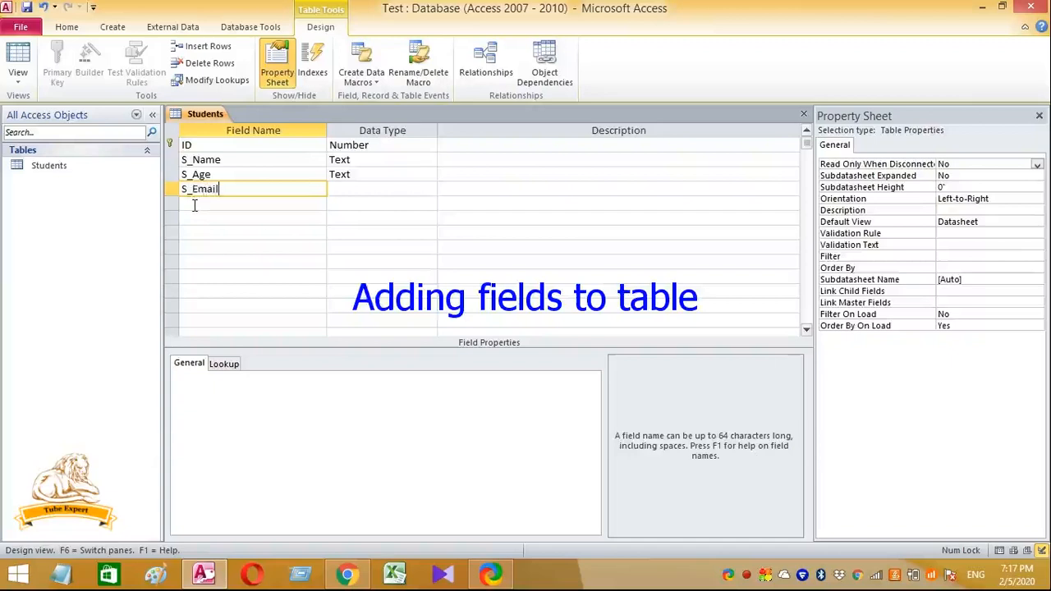
click(195, 205)
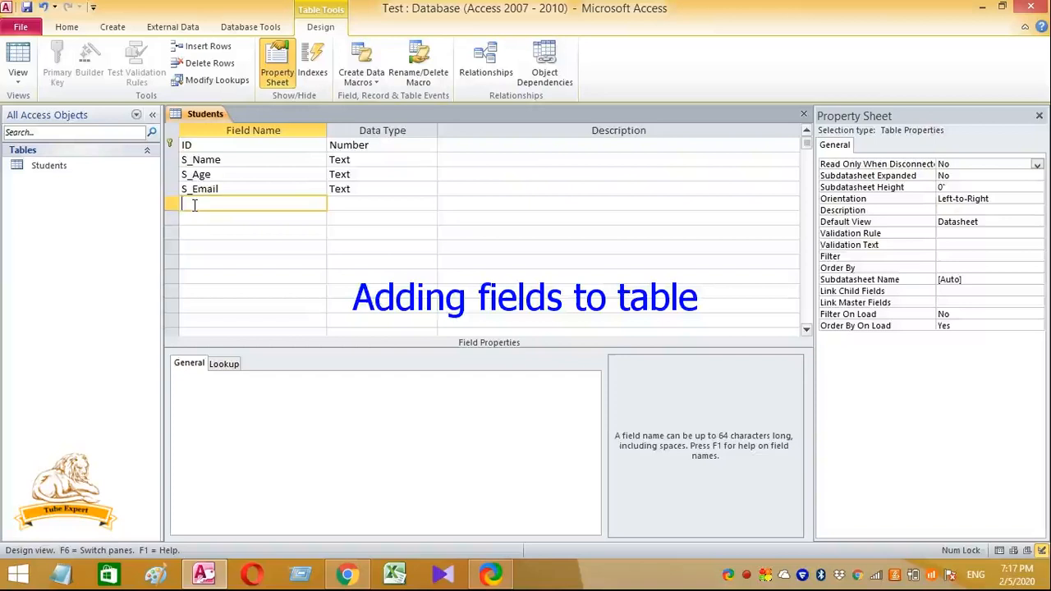
- Rename the S_Email field to S_Address and leave the row below it blank
click(266, 178)
drag(242, 193, 195, 186)
text(Address)
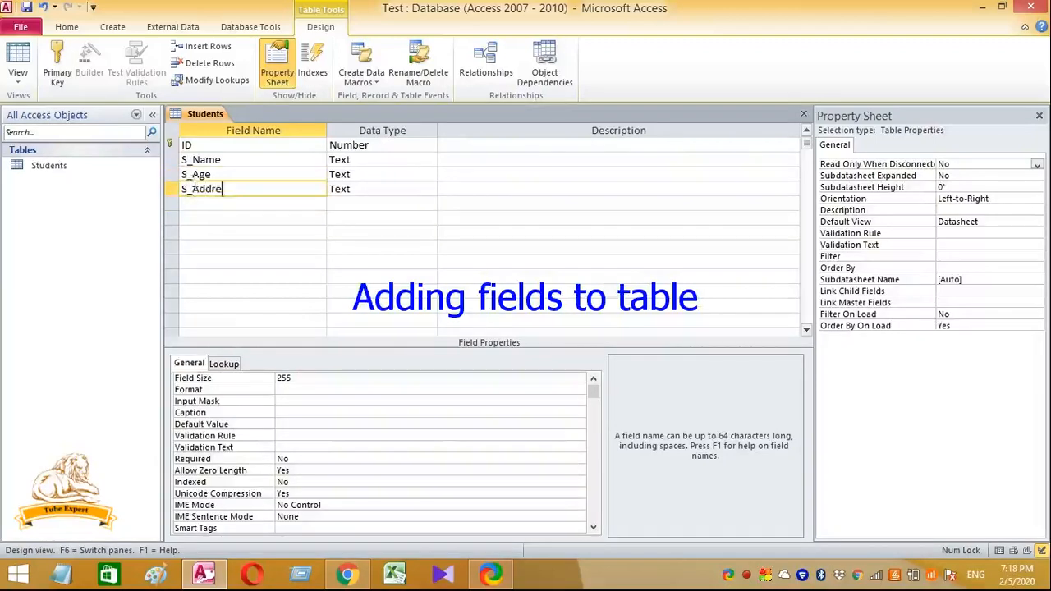
click(211, 202)
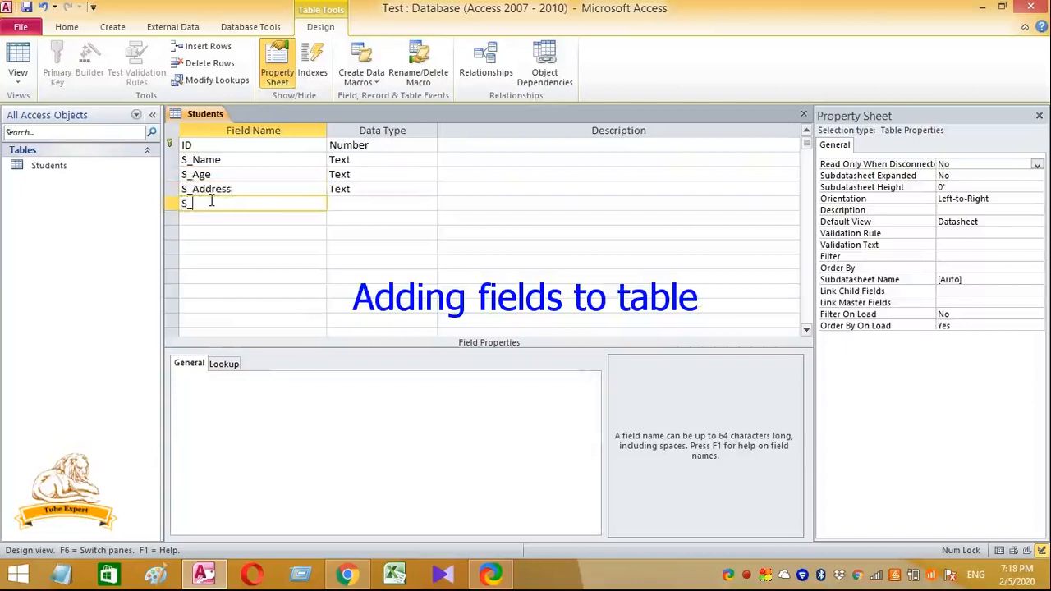
key(BackSpace)
key(BackSpace)
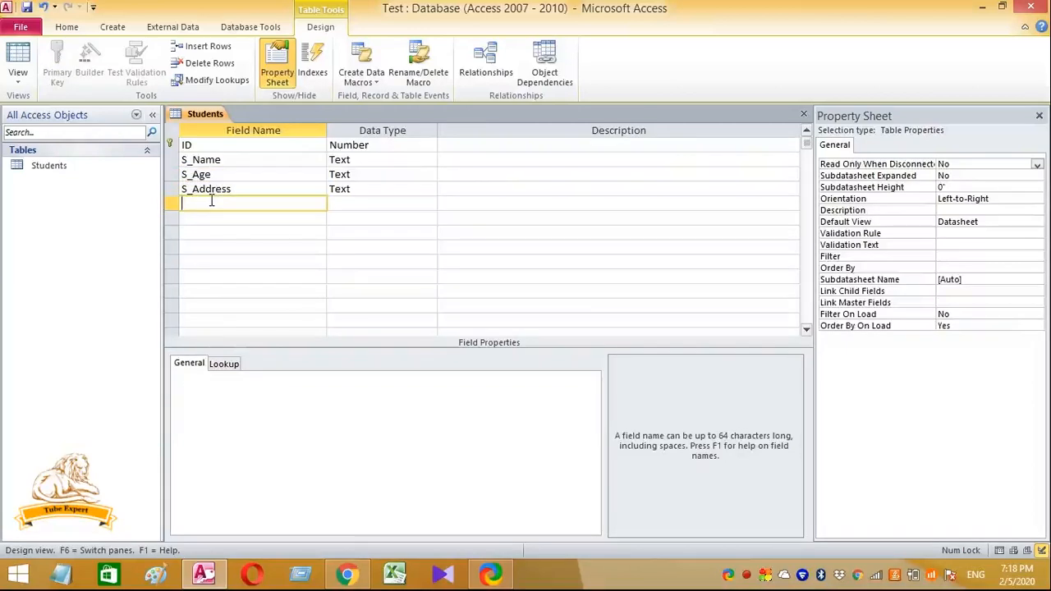
- Save the design of the Students table and close the table
click(213, 232)
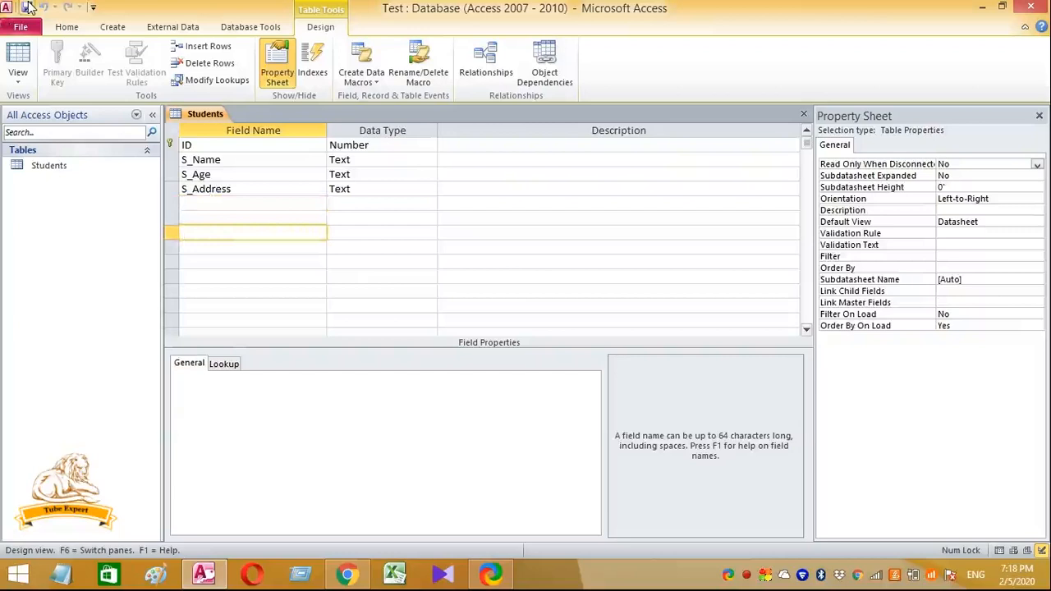
right_click(183, 120)
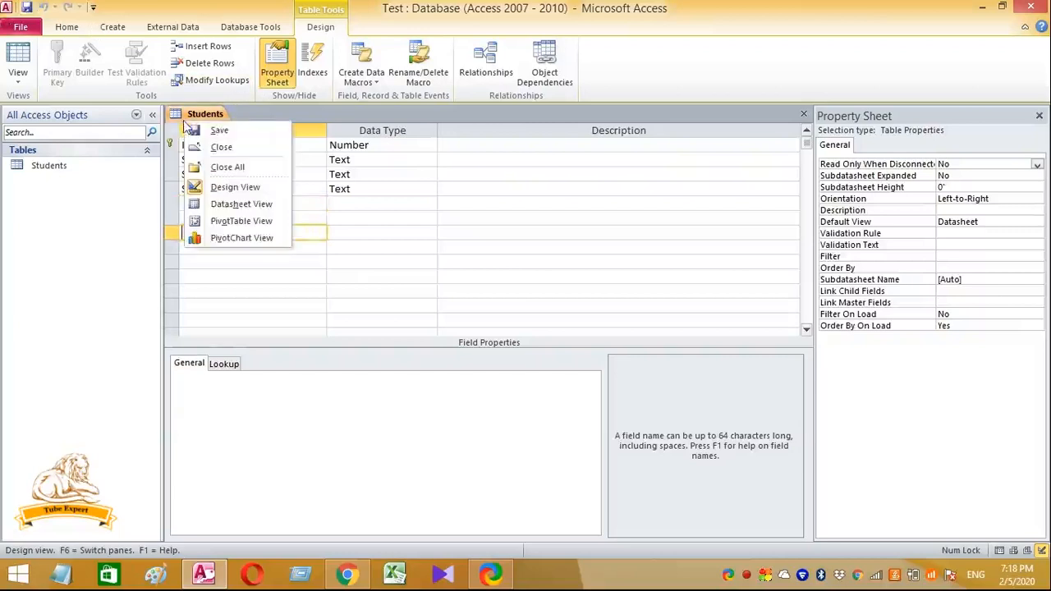
click(212, 148)
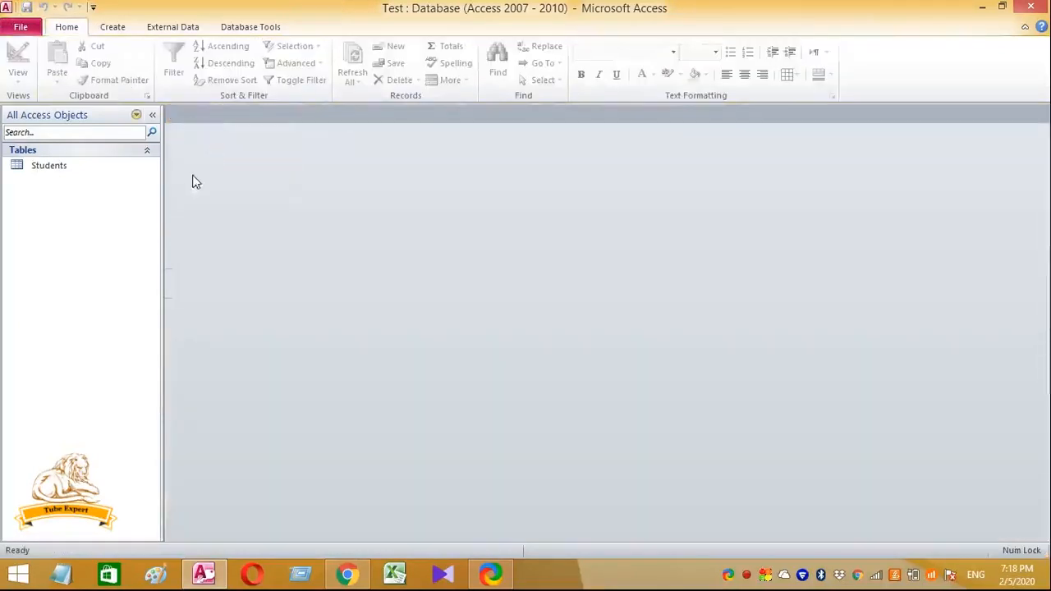
- Create a blank form and save it under the name frm_Student
click(73, 172)
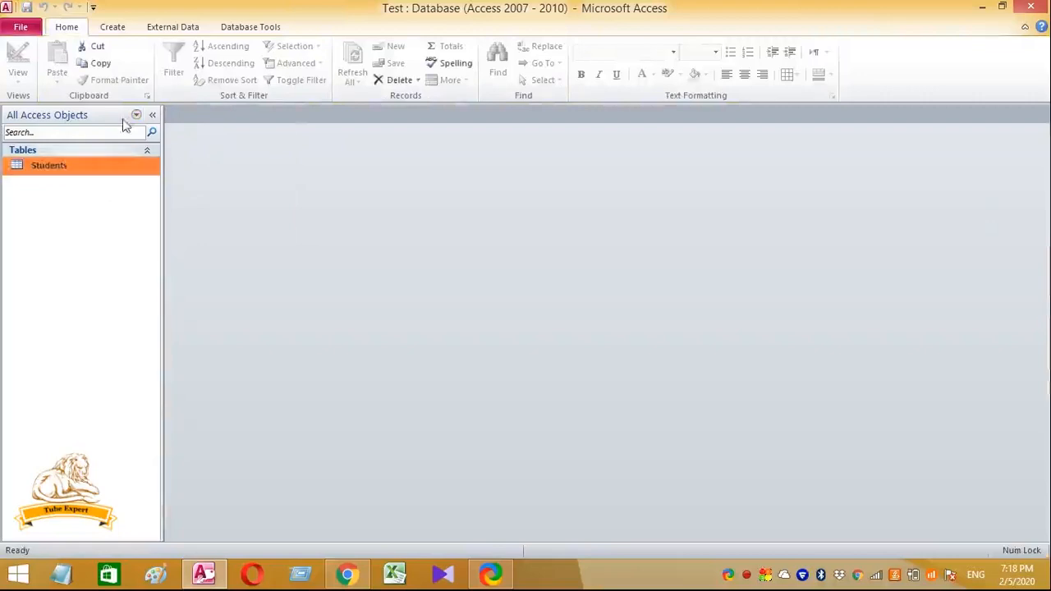
click(113, 28)
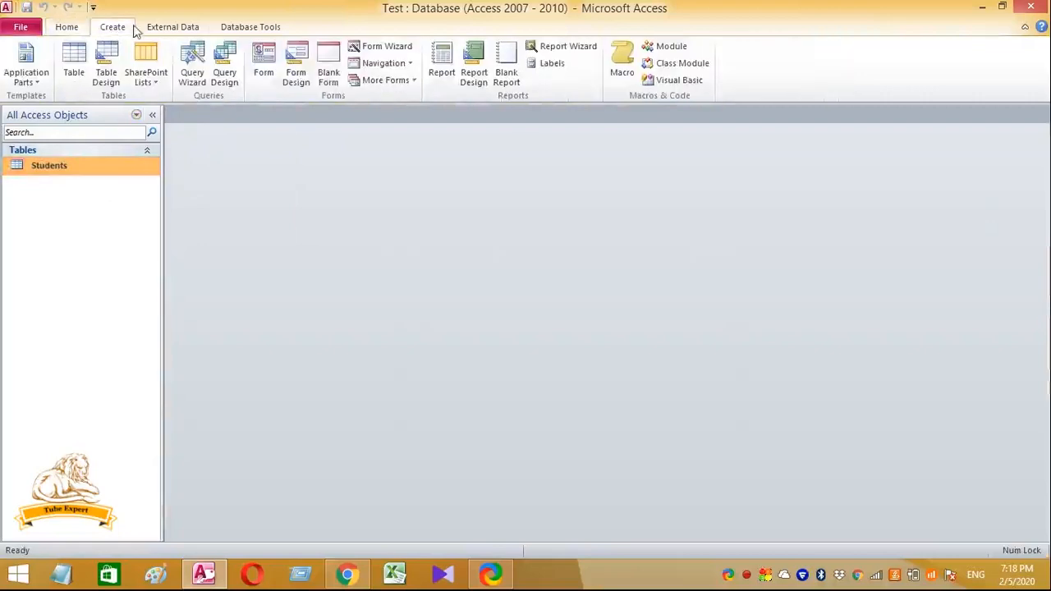
click(332, 72)
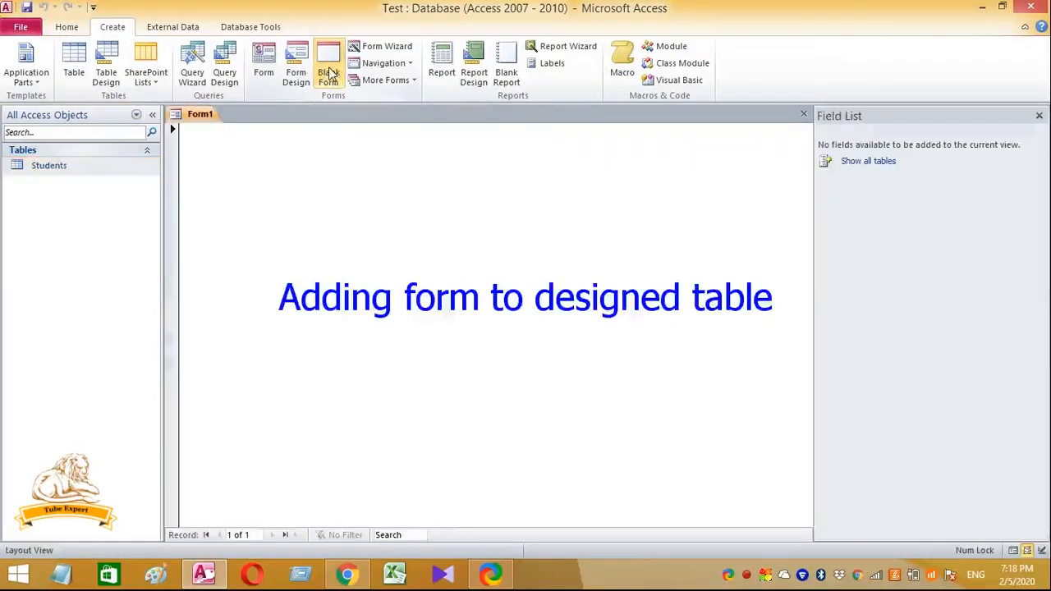
key(ctrl+s)
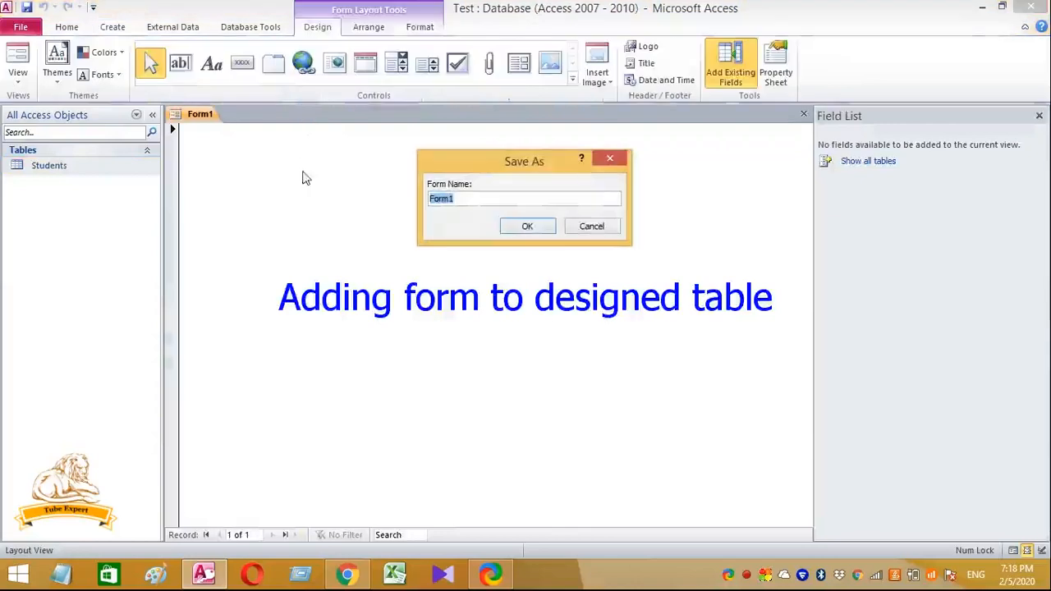
text(frm_Stude)
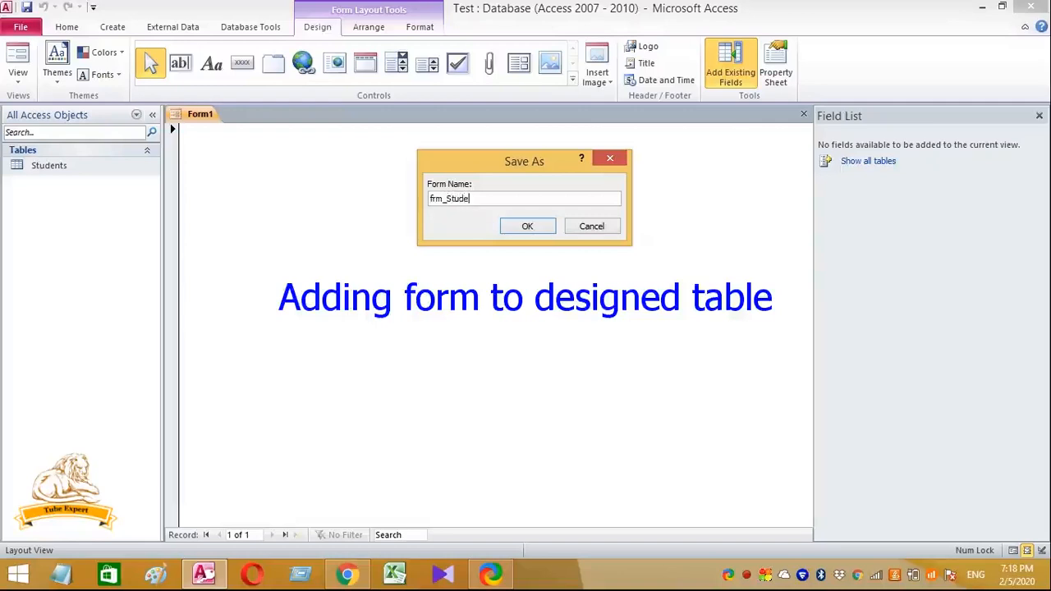
text(nt)
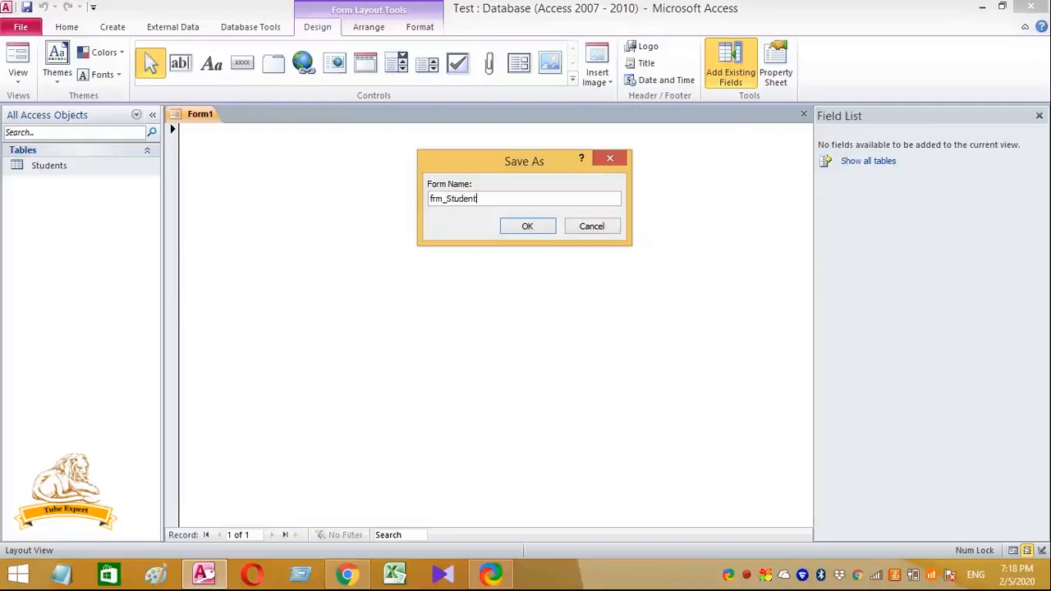
key(Return)
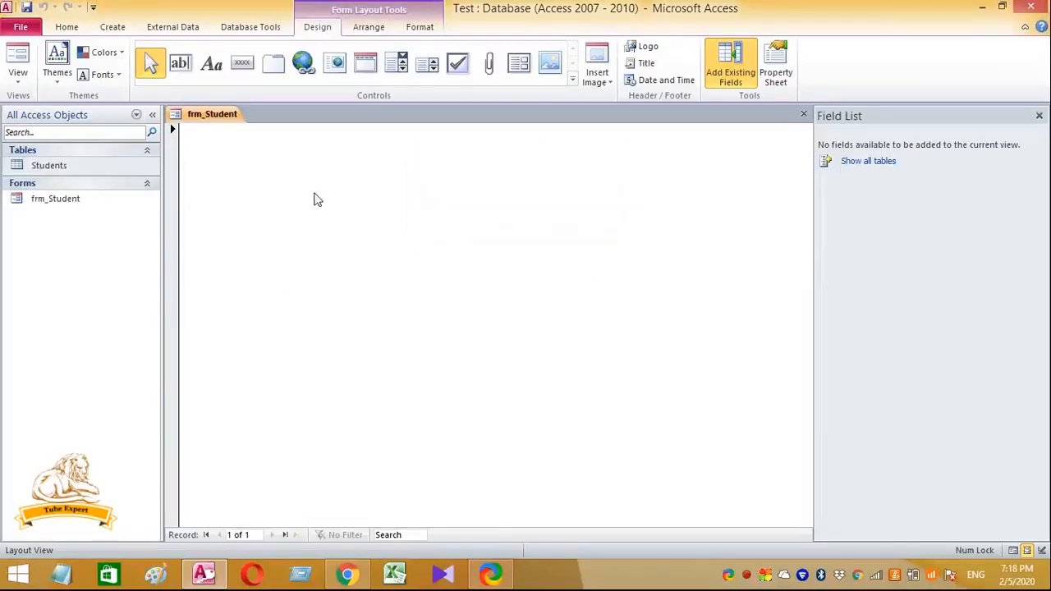
- Switch frm_Student to Design View and add a form header and footer
right_click(316, 194)
click(335, 236)
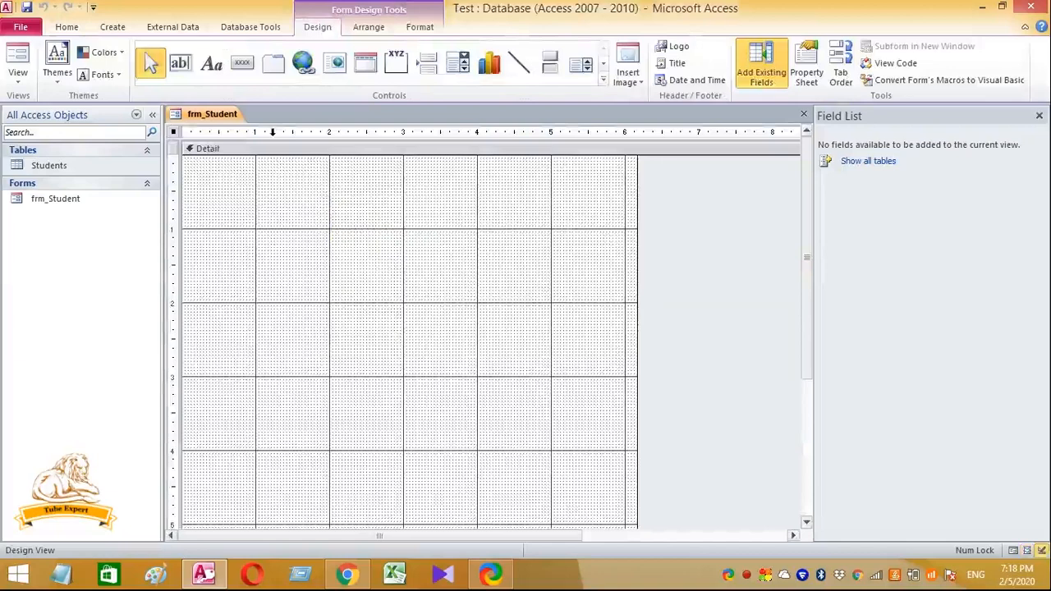
click(274, 154)
right_click(274, 153)
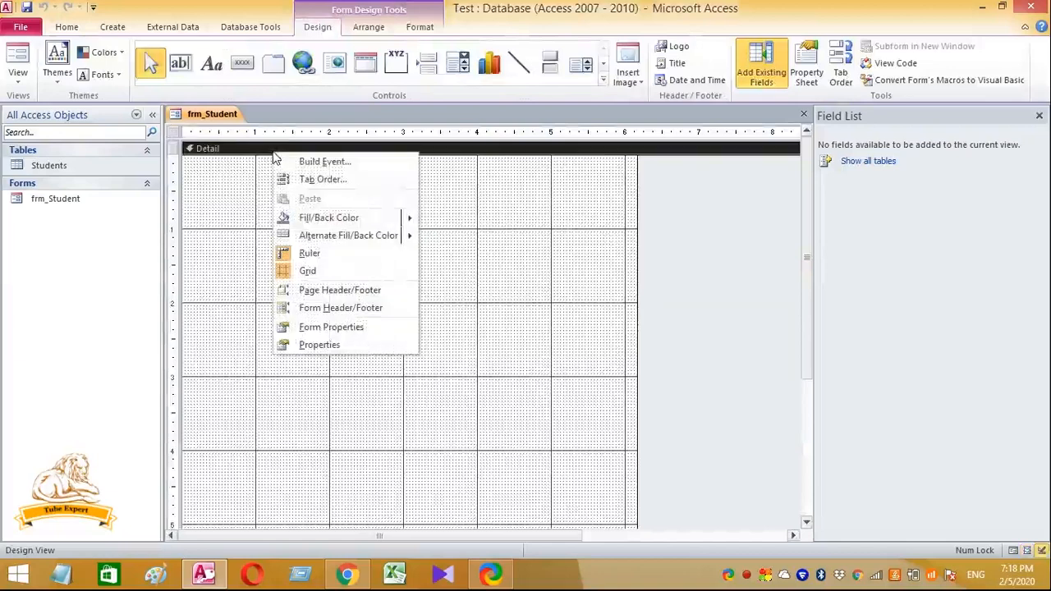
click(319, 308)
right_click(312, 317)
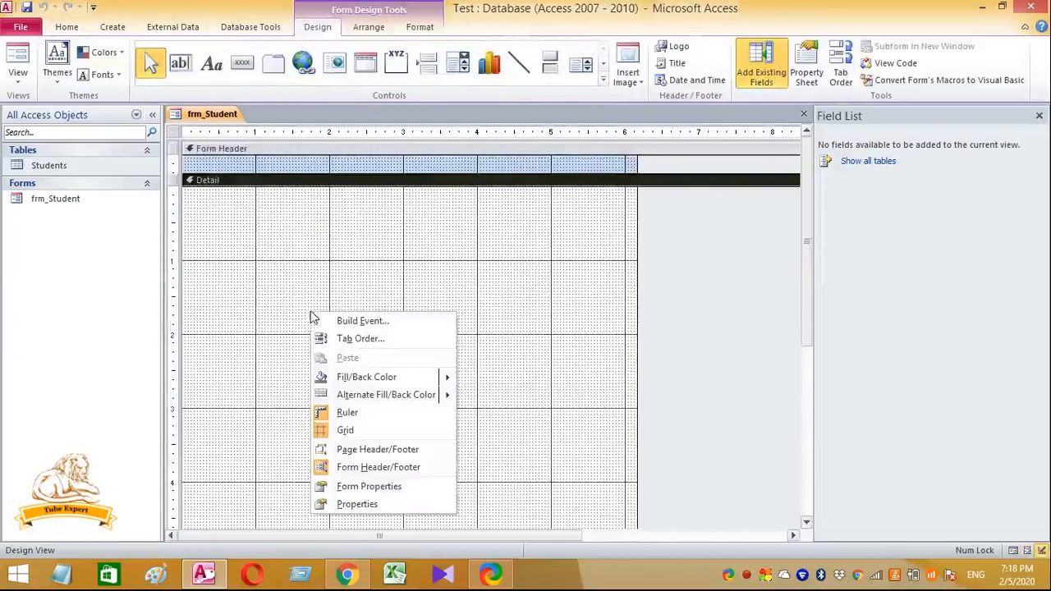
- Shrink the form's Detail section to a height of about 2 inches by raising the Form Footer
drag(807, 320, 805, 386)
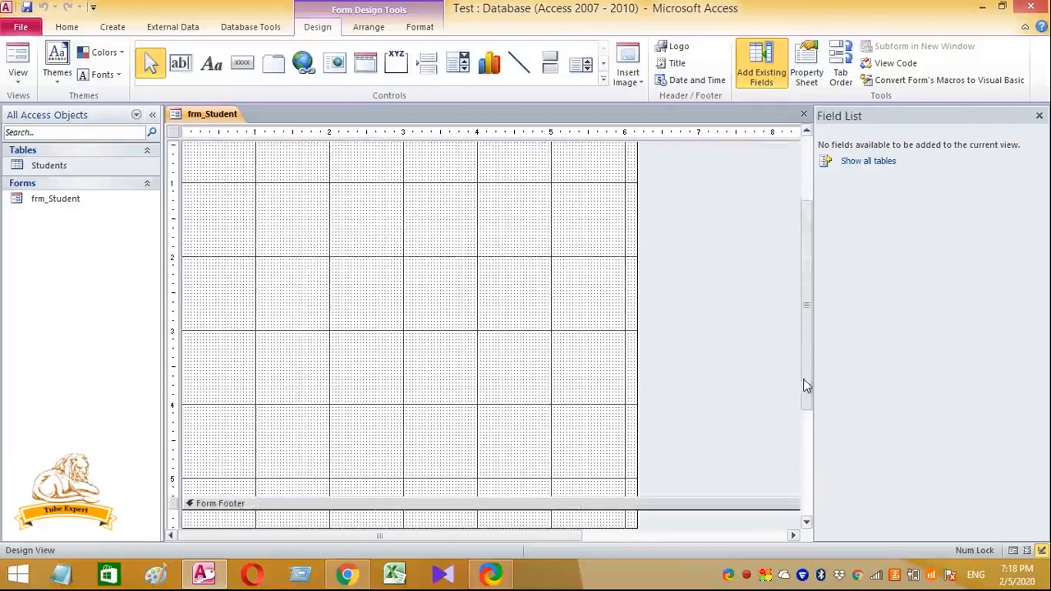
drag(640, 498, 625, 264)
scroll(793, 211, up, 3)
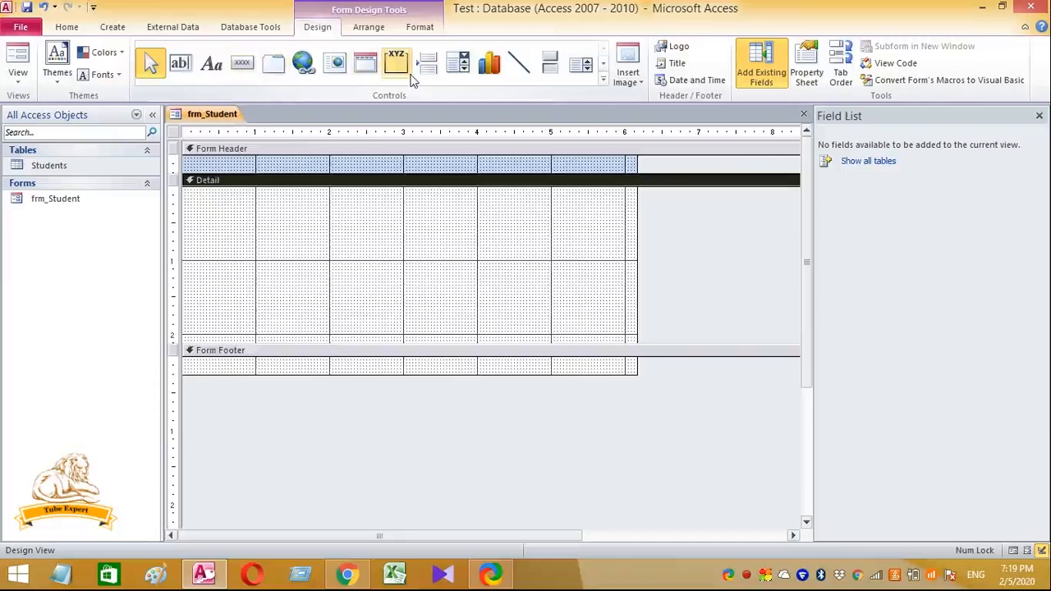
- Add a combo box near the top of the Detail section that takes its values from the ID field of the Students table
click(458, 63)
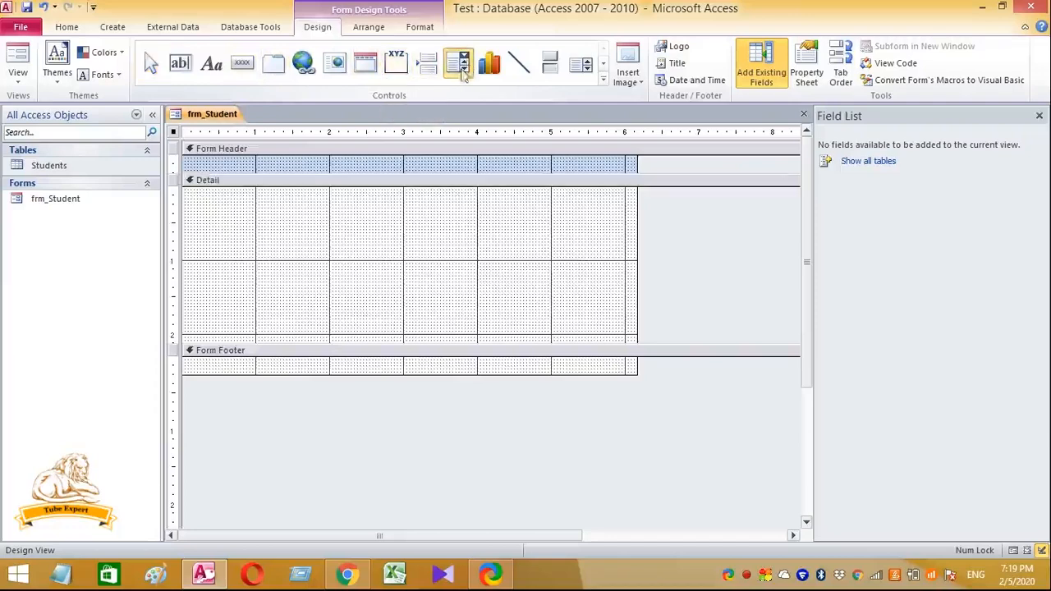
click(330, 206)
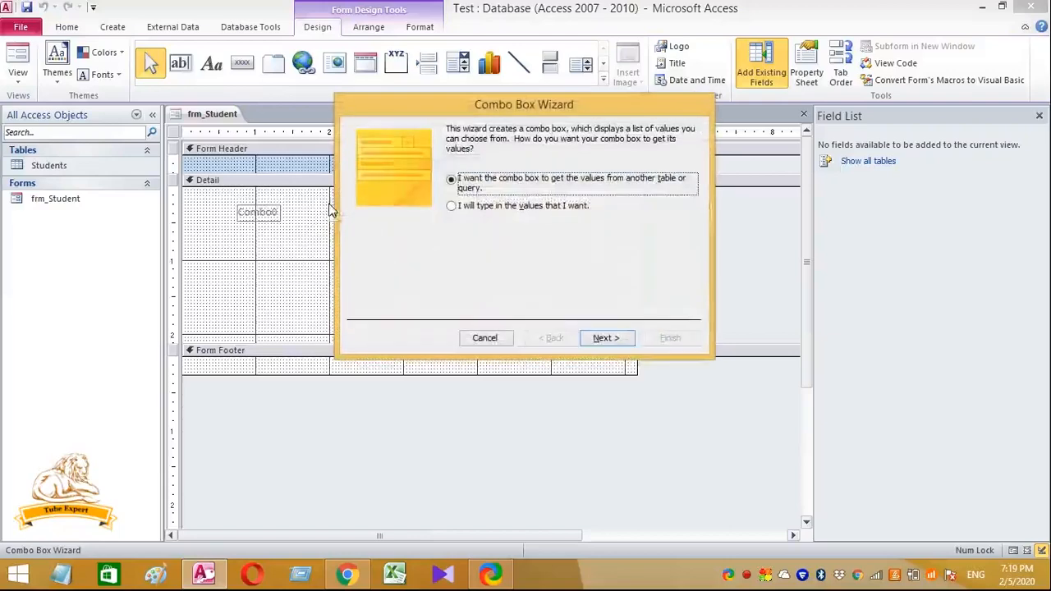
click(602, 340)
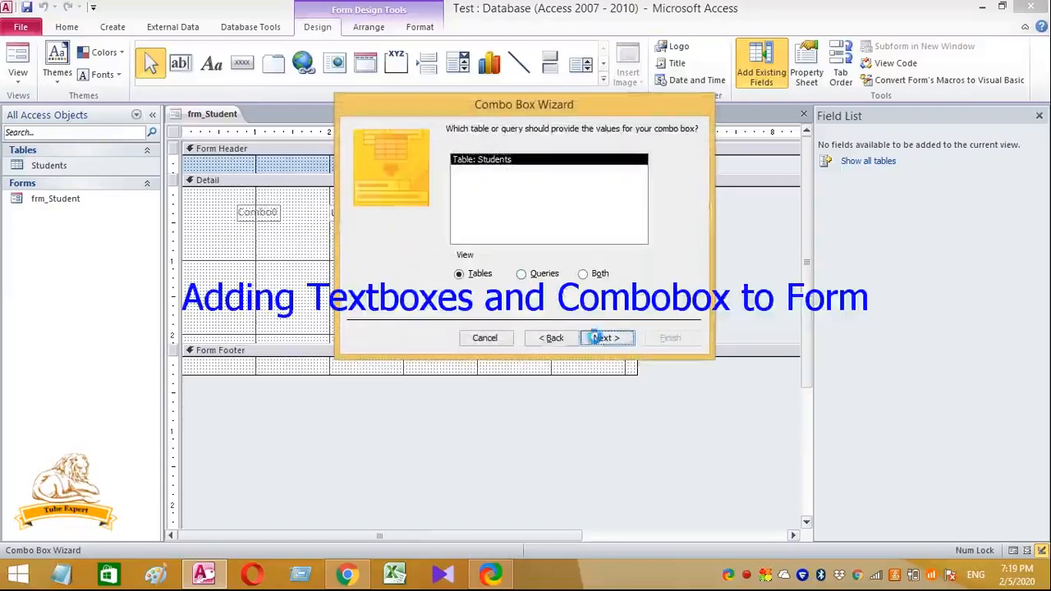
click(602, 338)
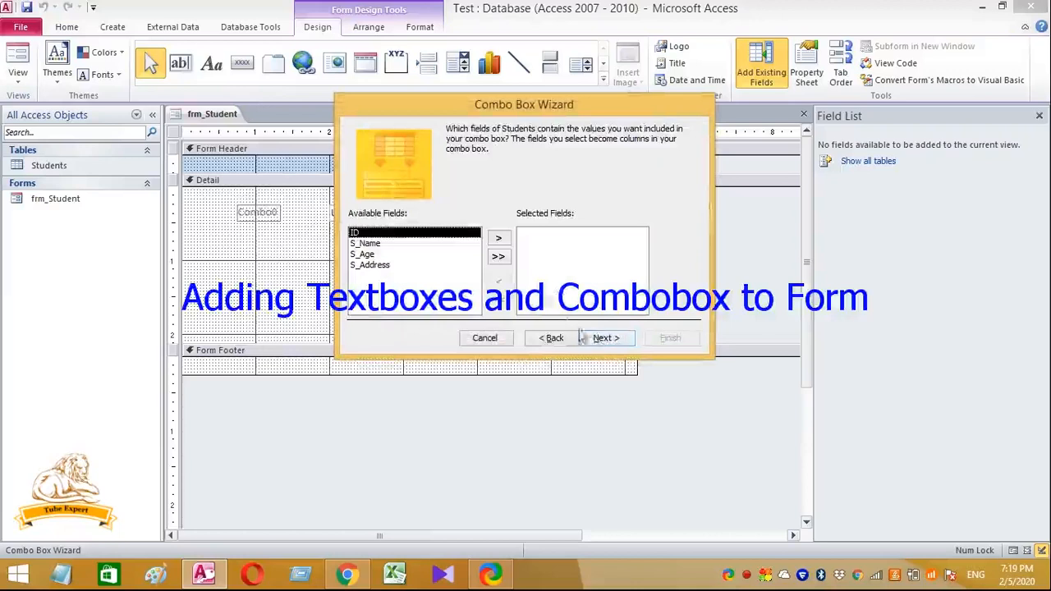
click(498, 238)
click(600, 339)
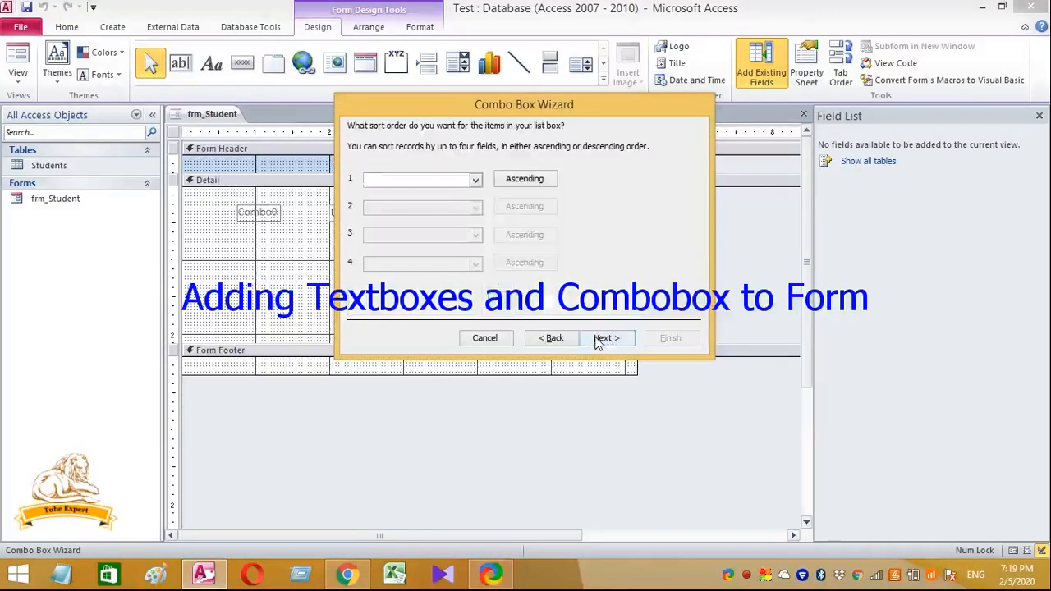
click(602, 338)
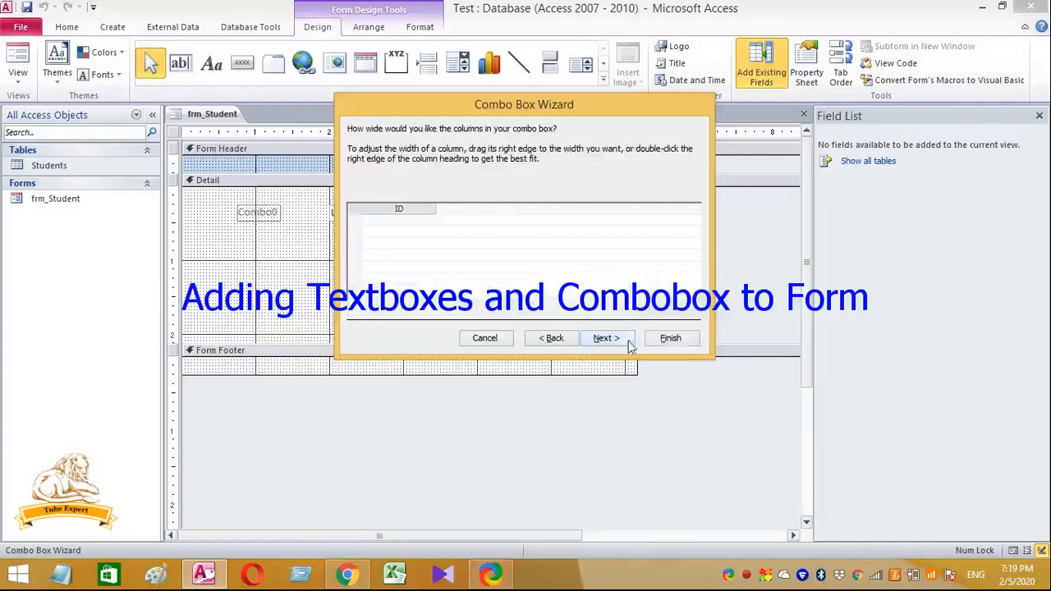
click(608, 338)
click(670, 337)
click(556, 284)
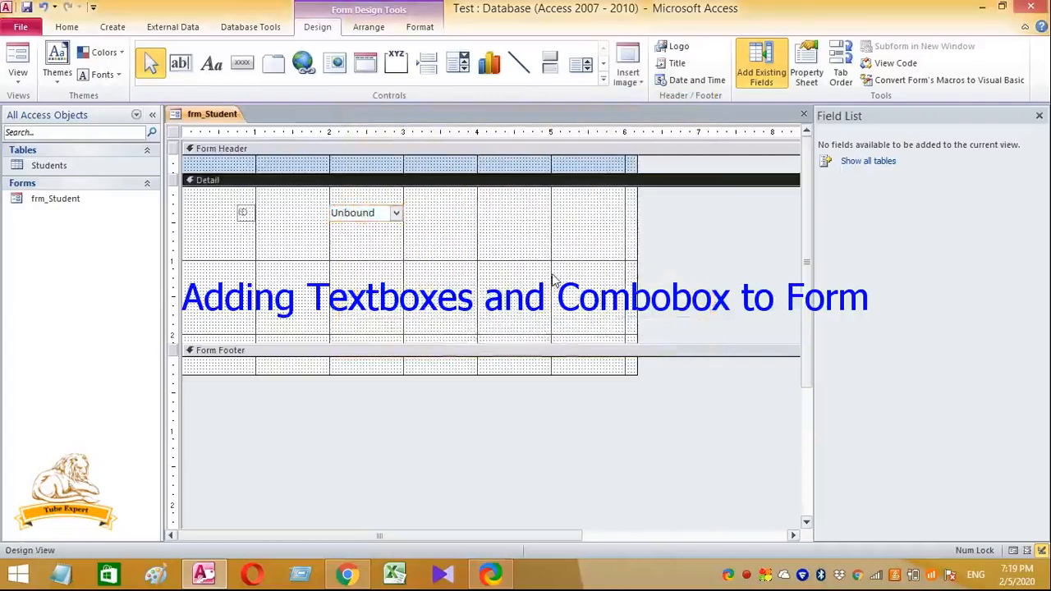
- Add a text box below the ID combo box in the Detail section and paste two copies beneath it
click(180, 63)
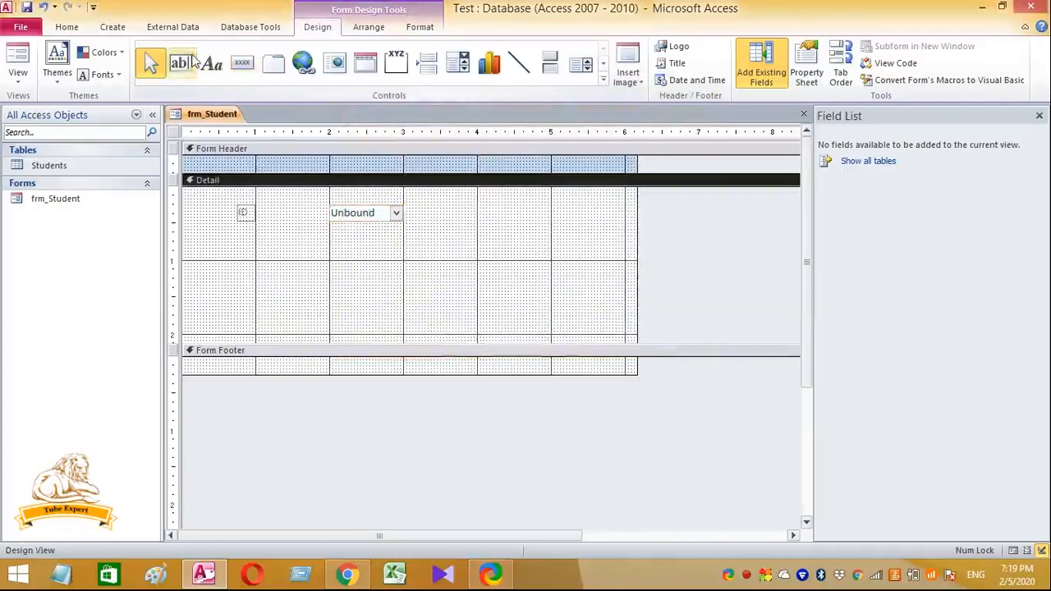
click(328, 234)
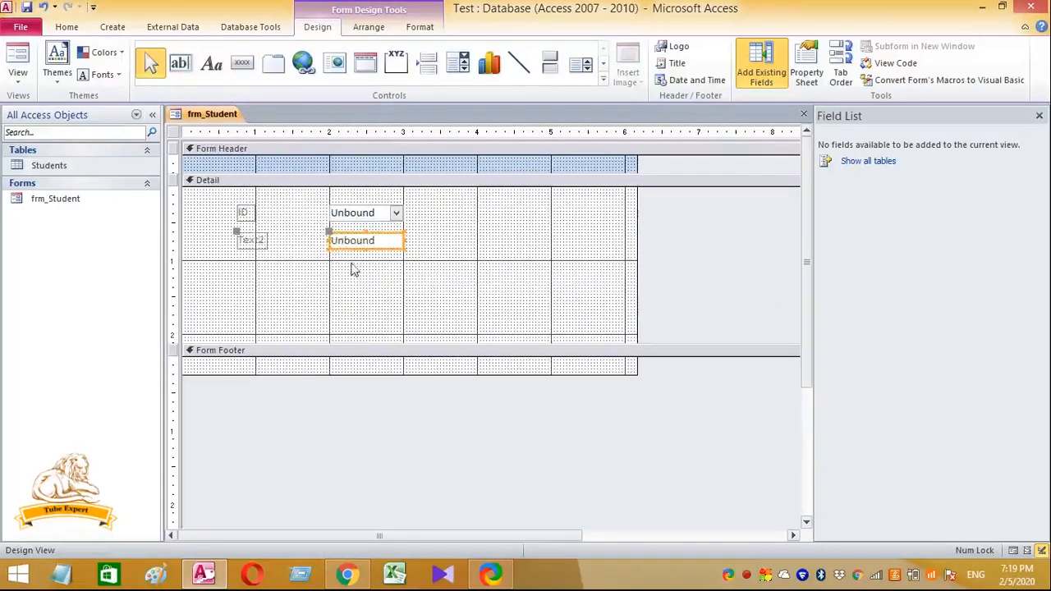
drag(354, 265, 246, 243)
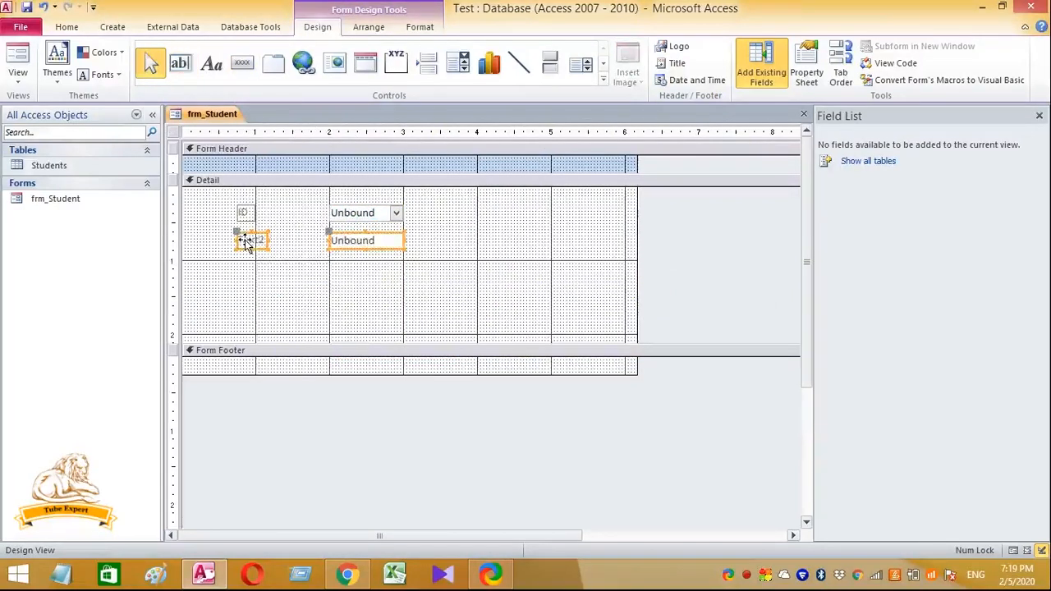
key(ctrl+v)
key(ctrl+v)
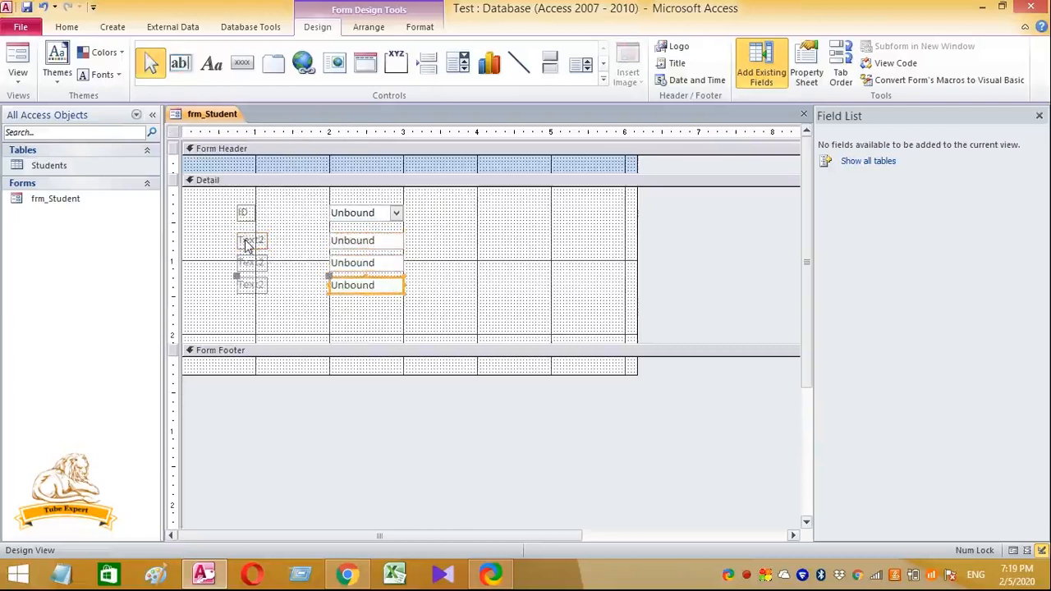
click(443, 300)
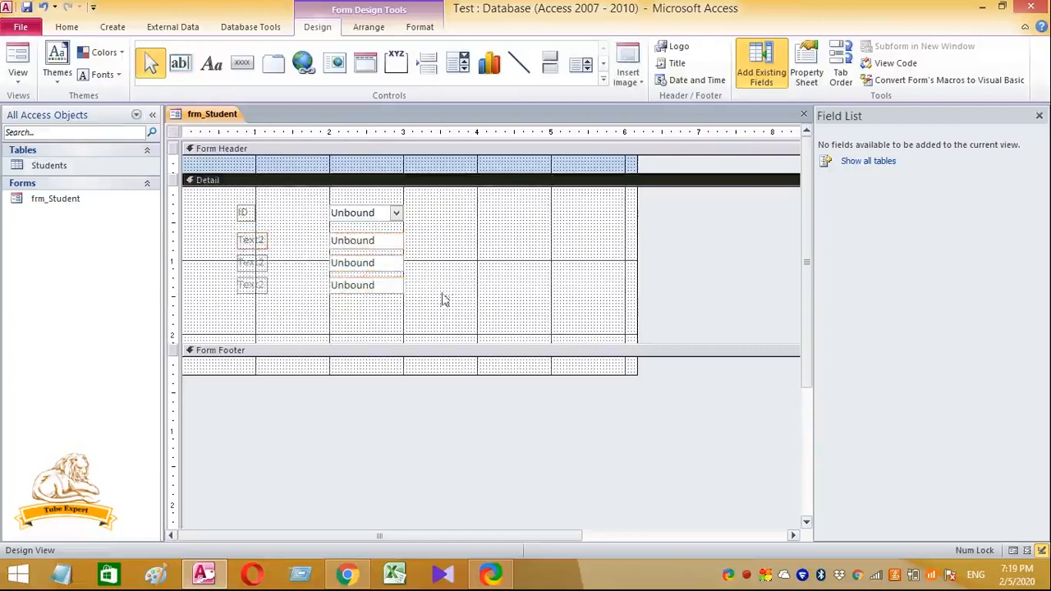
- Set the form's Record Source property to the Students table
click(174, 132)
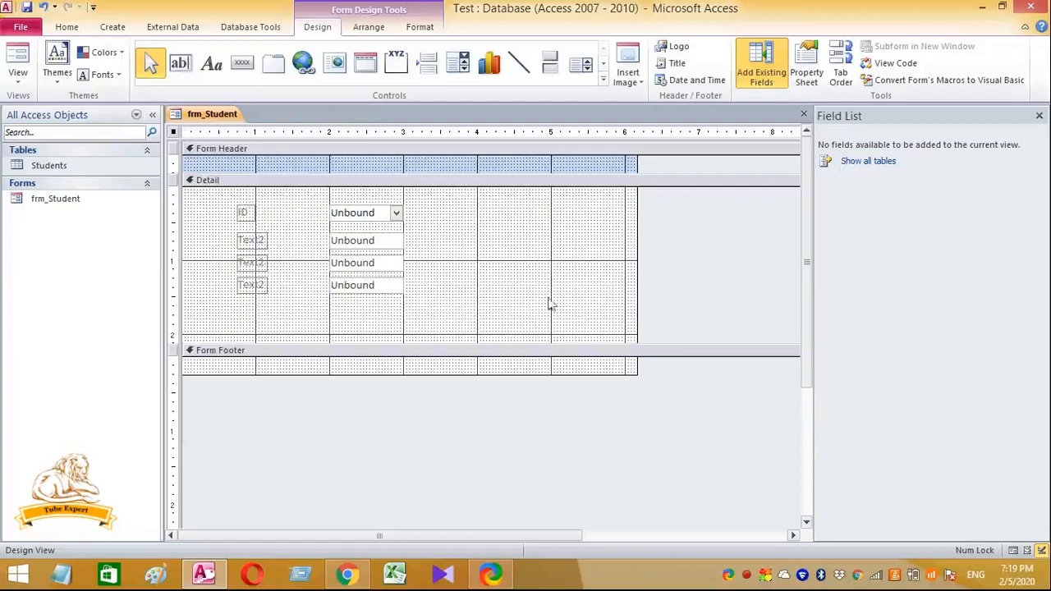
right_click(514, 290)
click(561, 483)
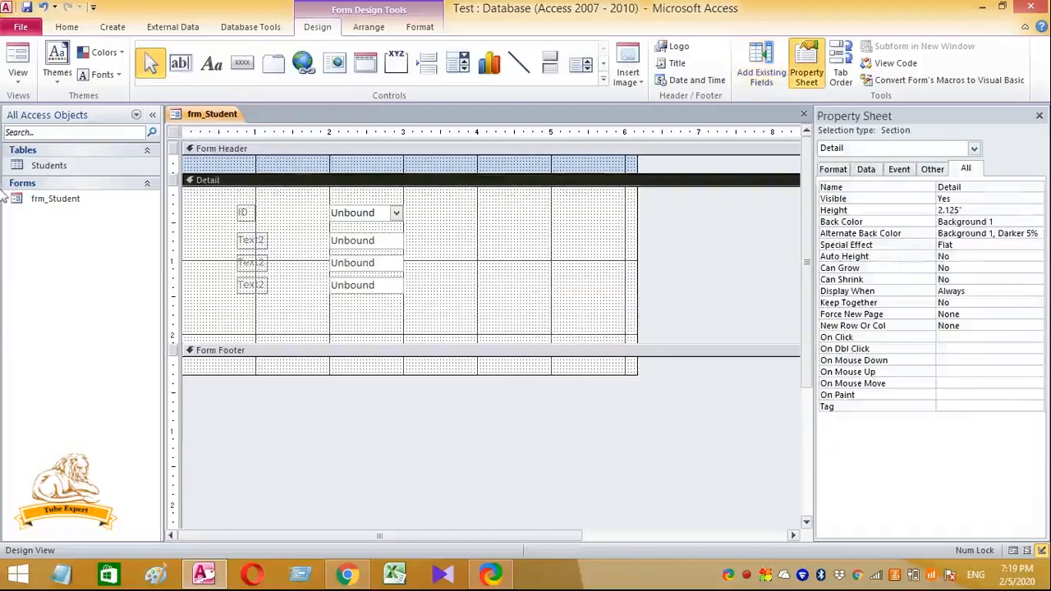
click(173, 133)
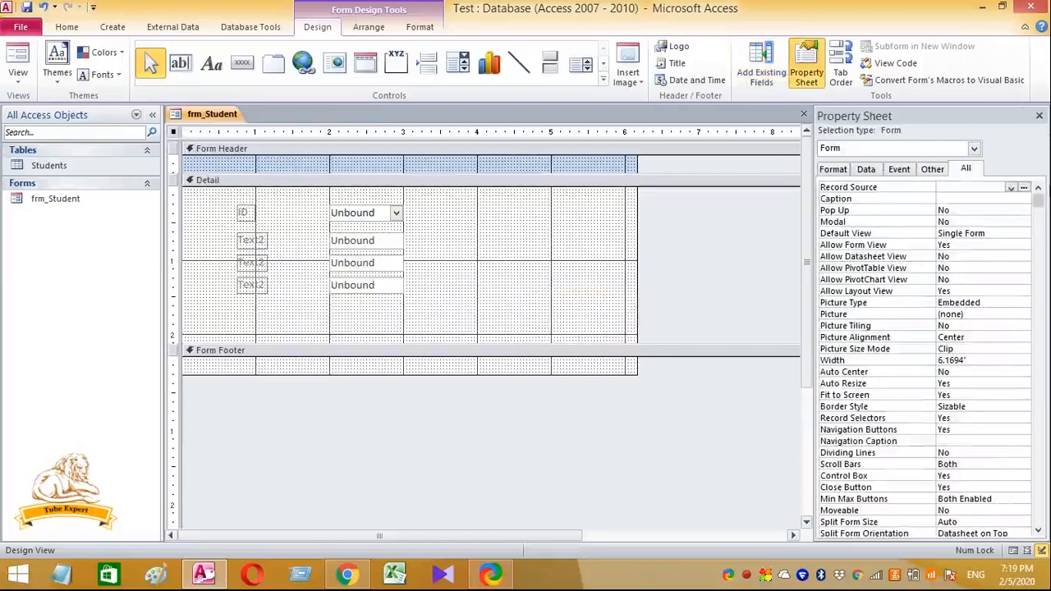
click(1007, 188)
click(1011, 188)
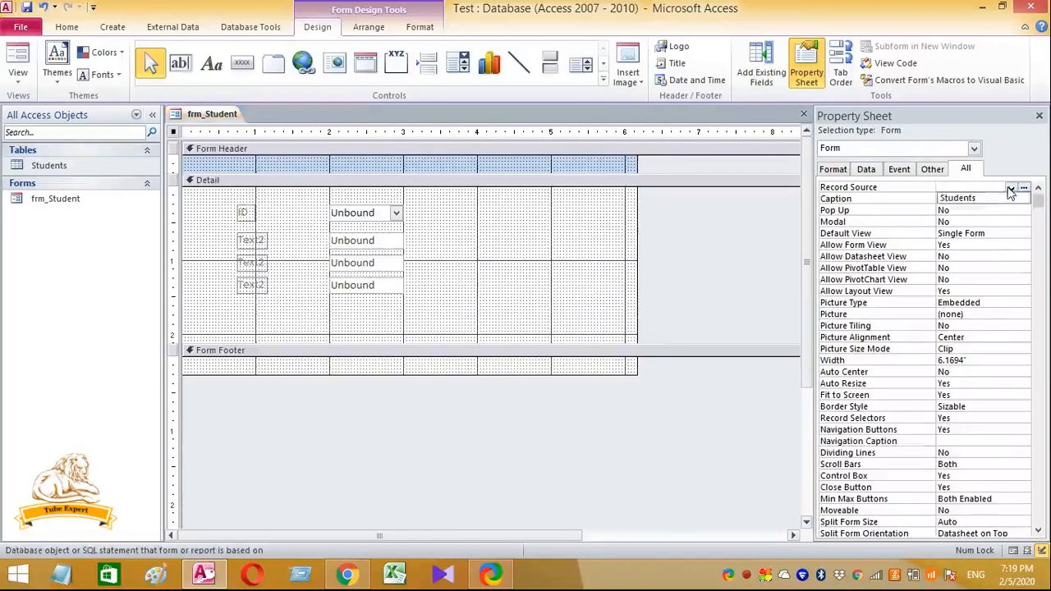
click(993, 201)
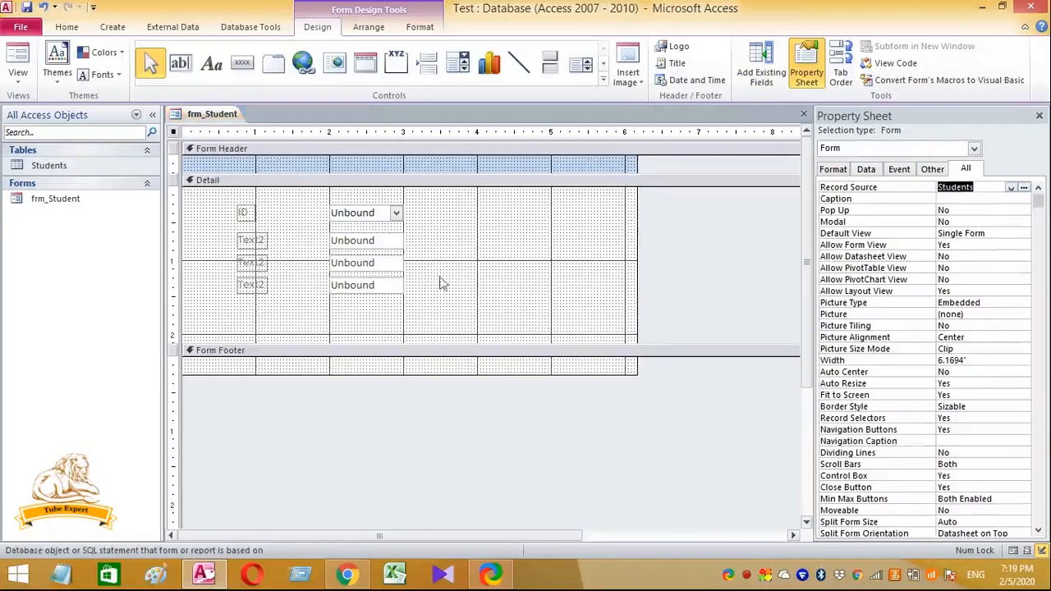
- Set the Control Source of the first text box below the combo box to S_Name
click(378, 241)
click(1015, 188)
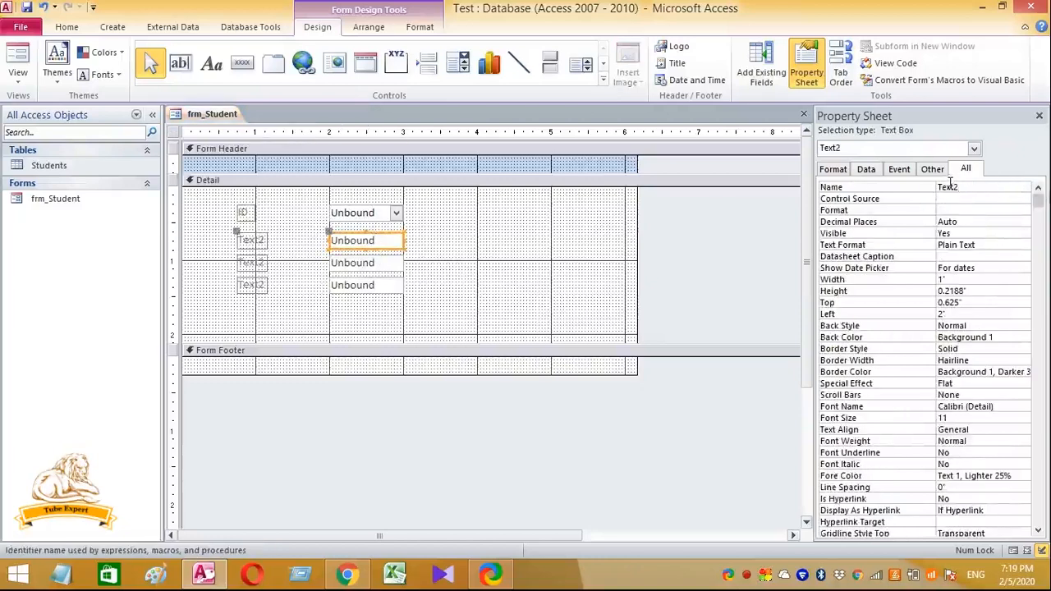
click(876, 172)
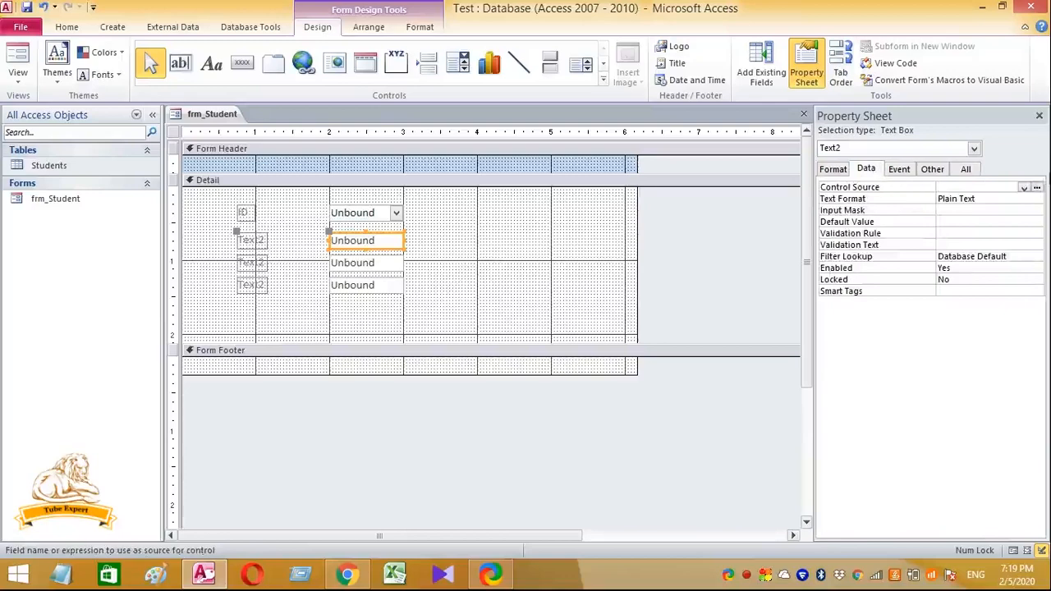
click(1023, 187)
click(965, 206)
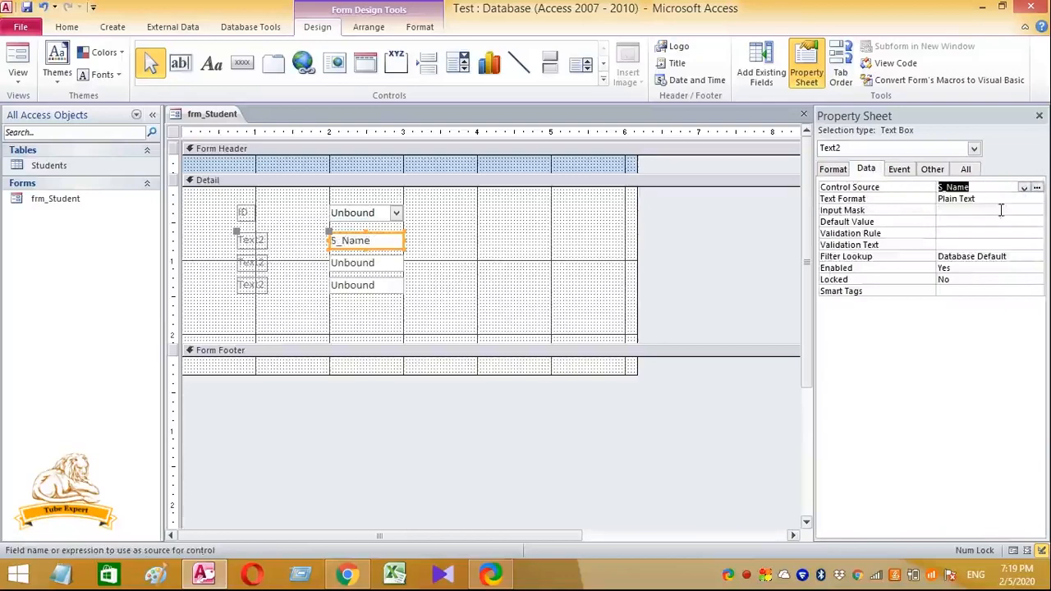
- Set the Control Source of the second text box to S_Age and of the third to S_Address
click(351, 263)
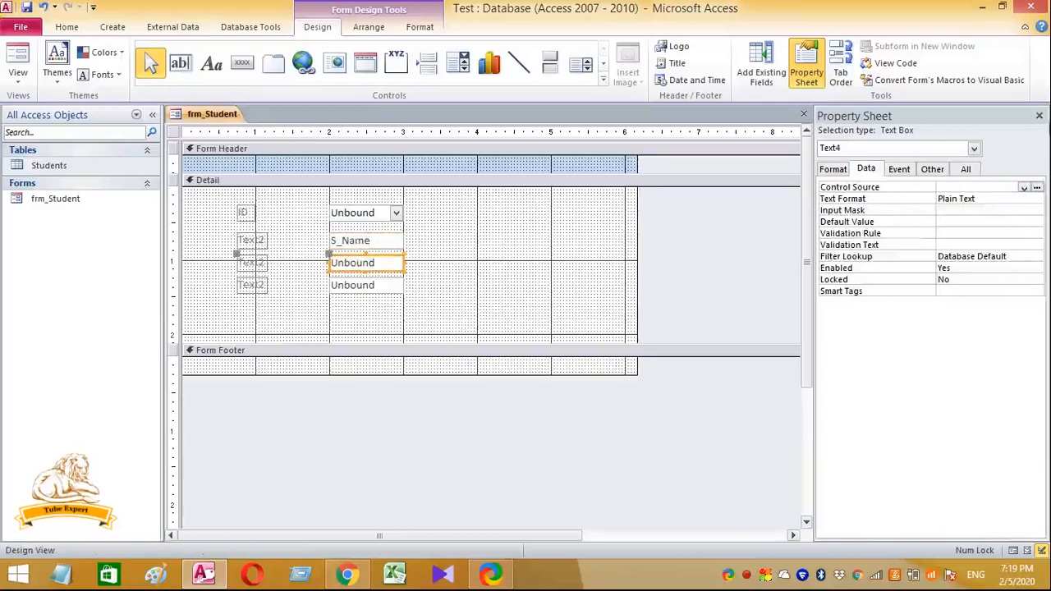
click(1023, 189)
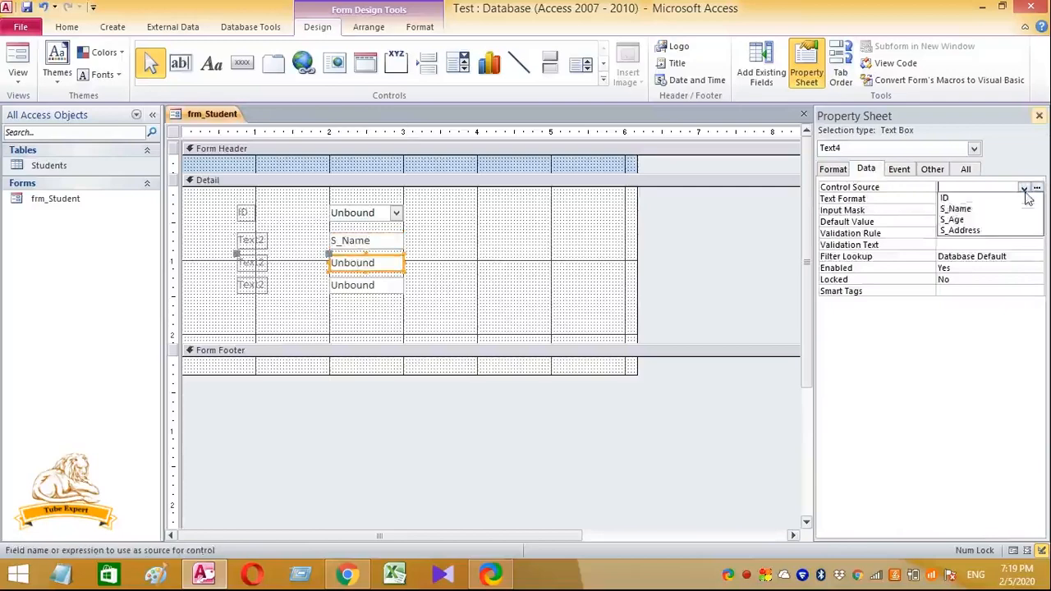
click(992, 220)
click(366, 285)
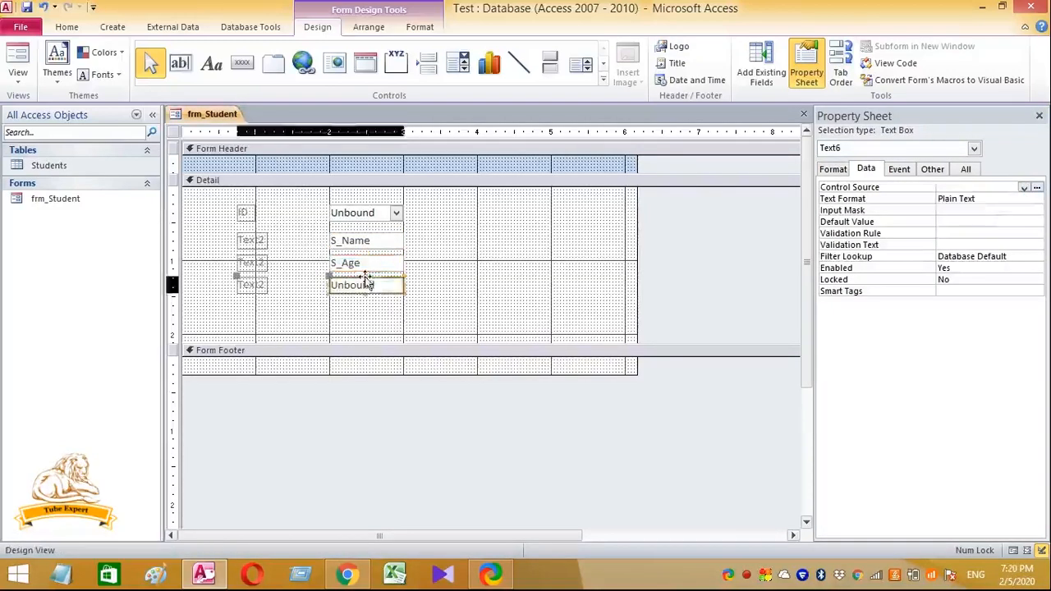
click(1023, 188)
click(950, 231)
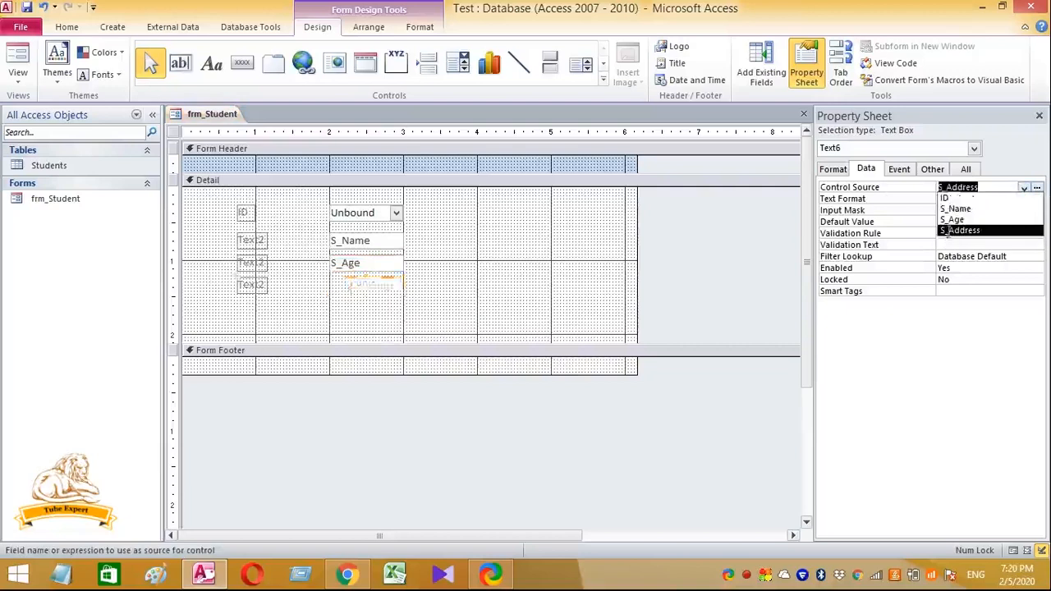
click(453, 248)
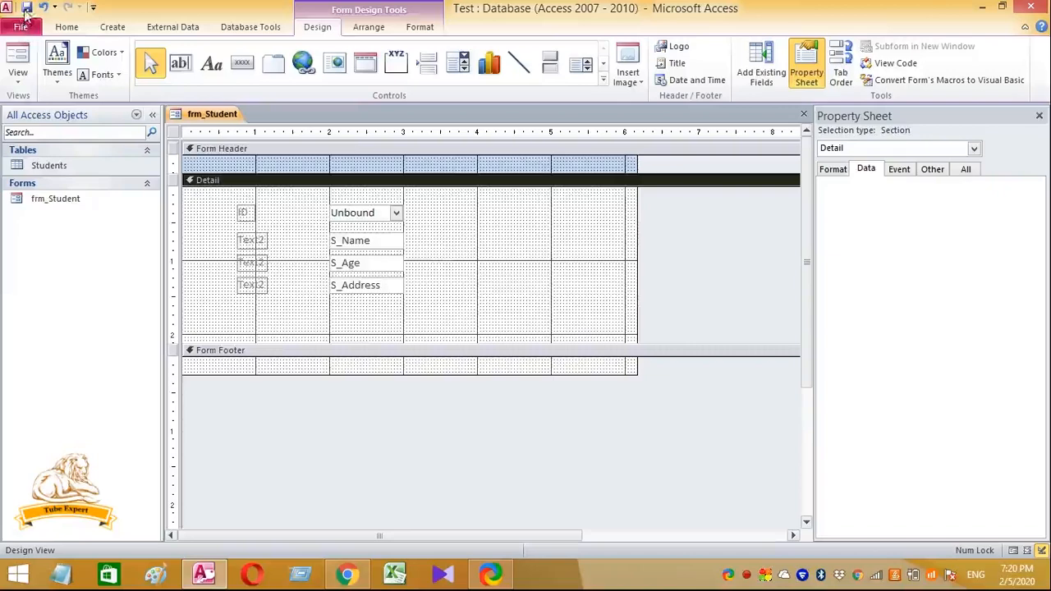
- Open the Students table and enter the first record with the student's ID and name, age 25 and address Kandy
click(118, 171)
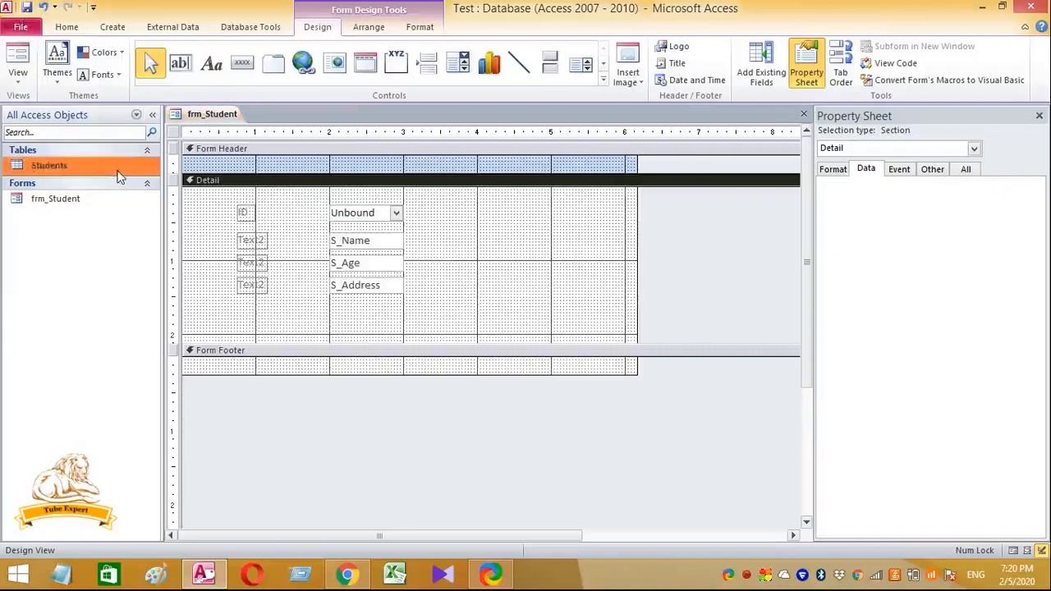
double_click(119, 174)
text(1001)
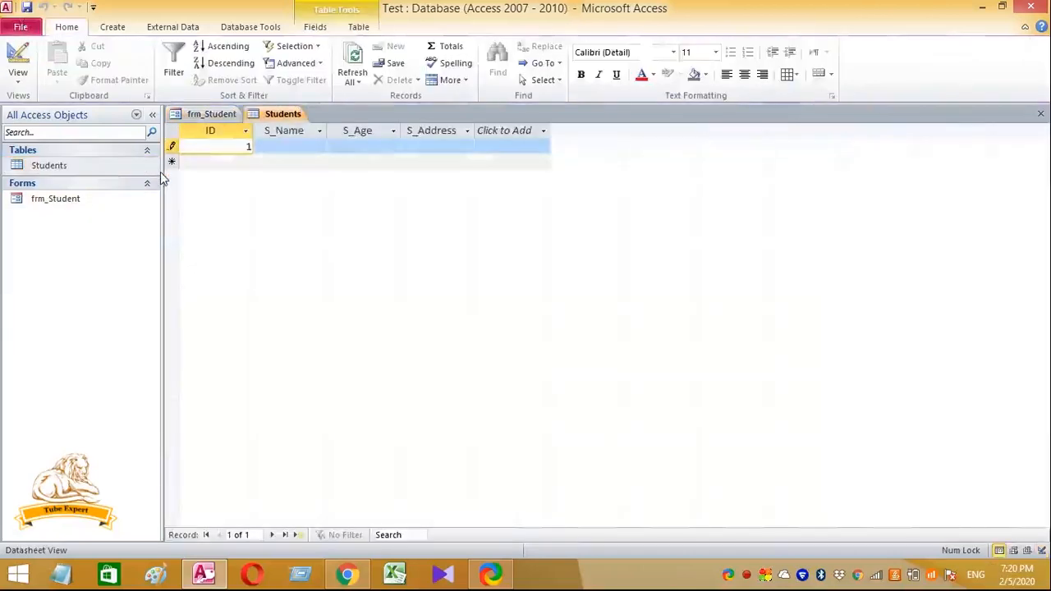
click(266, 146)
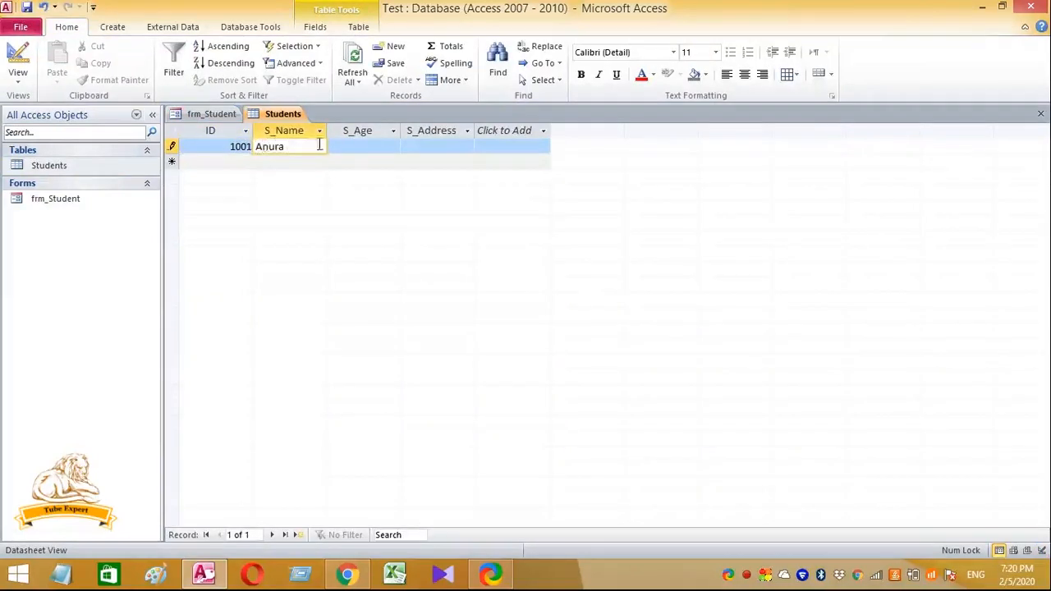
click(356, 147)
text(25)
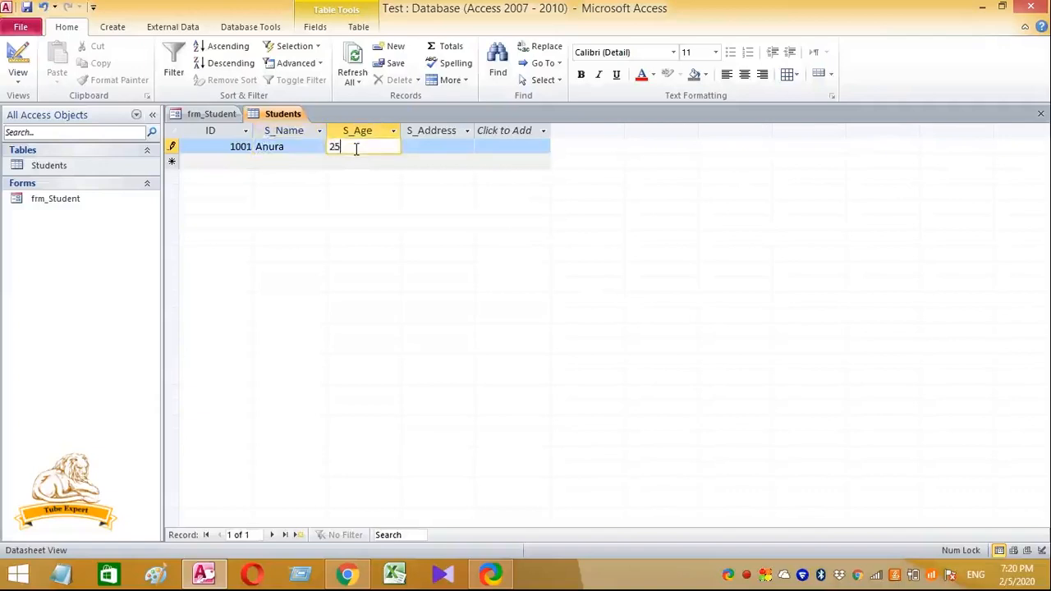
click(411, 148)
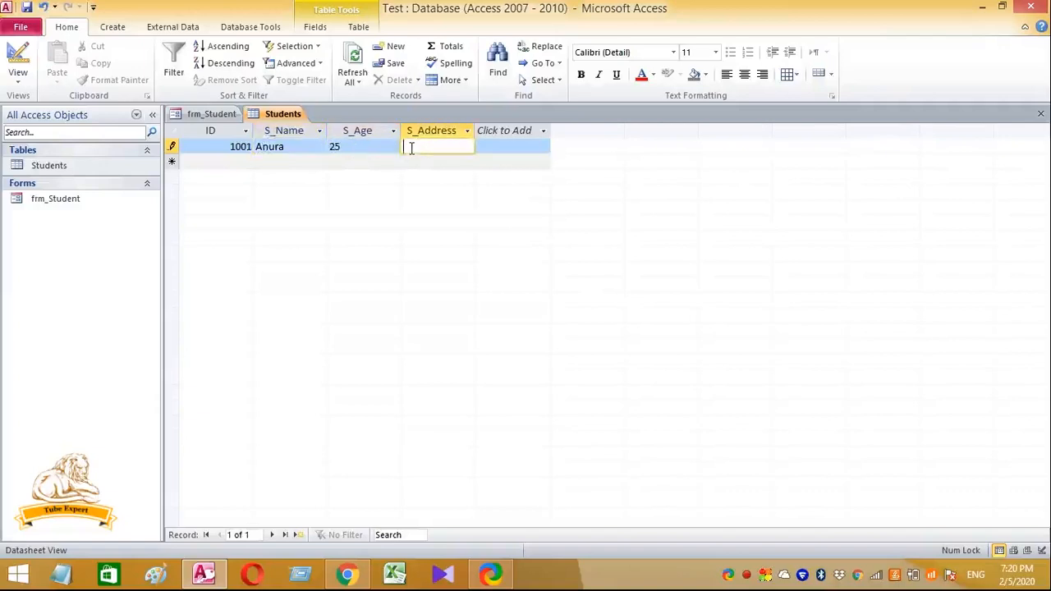
text(Kandy)
- Enter the second student record with the student's ID and name, age 22 and address Colombo
click(243, 159)
text(1002)
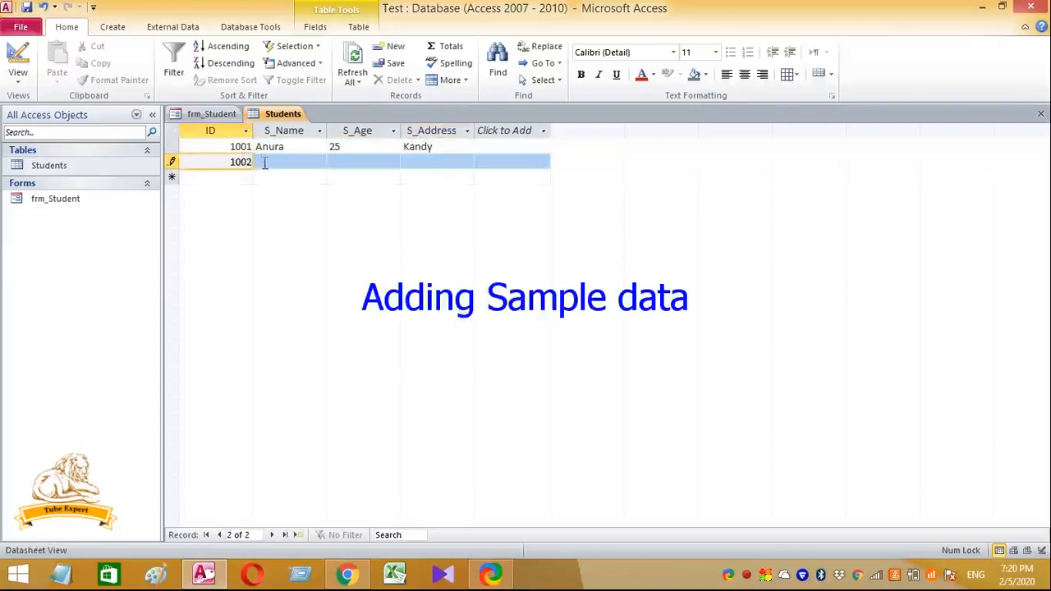
click(266, 161)
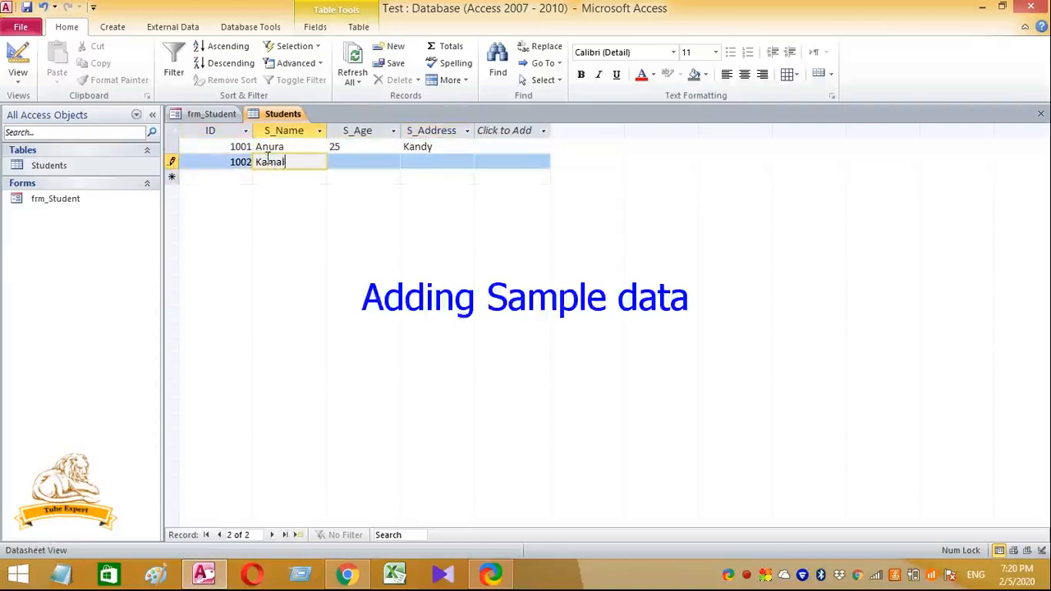
click(342, 162)
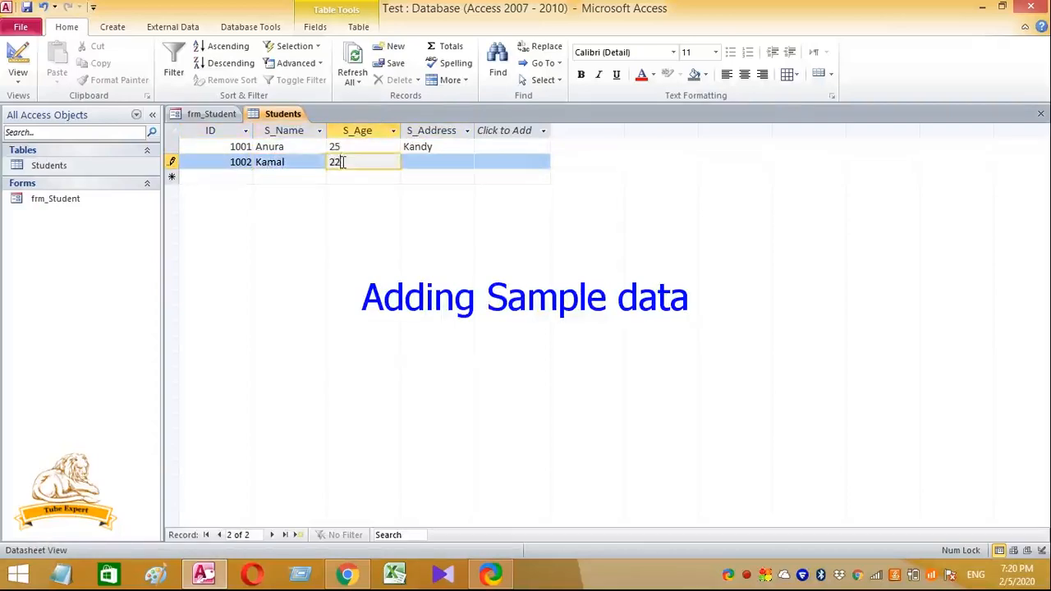
text(22)
click(407, 162)
text(Colombo)
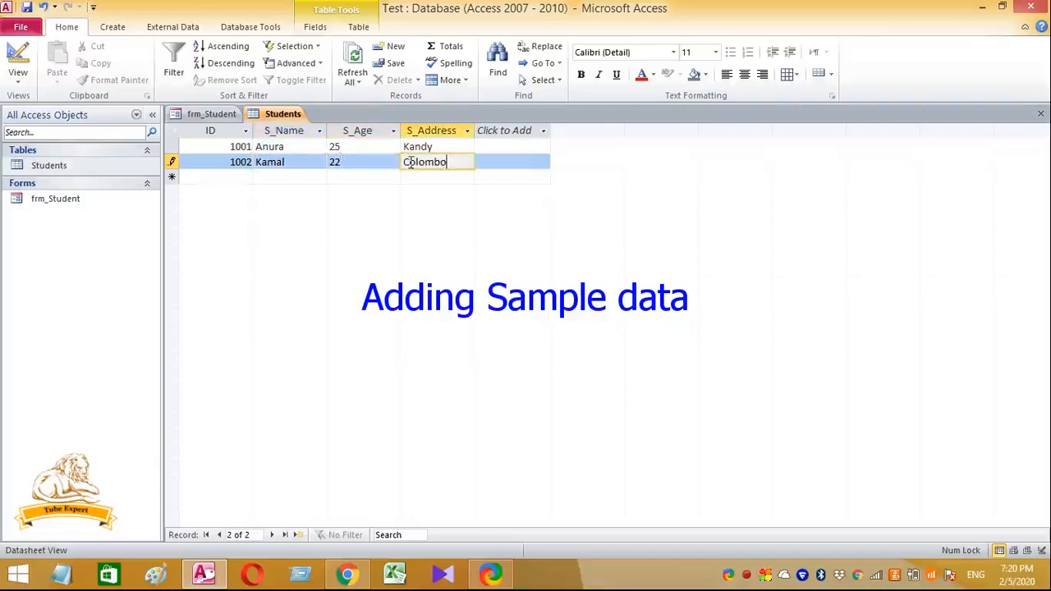
- Enter the third student record with the student's ID and name, age 18 and address Kegalle
click(229, 180)
text(100)
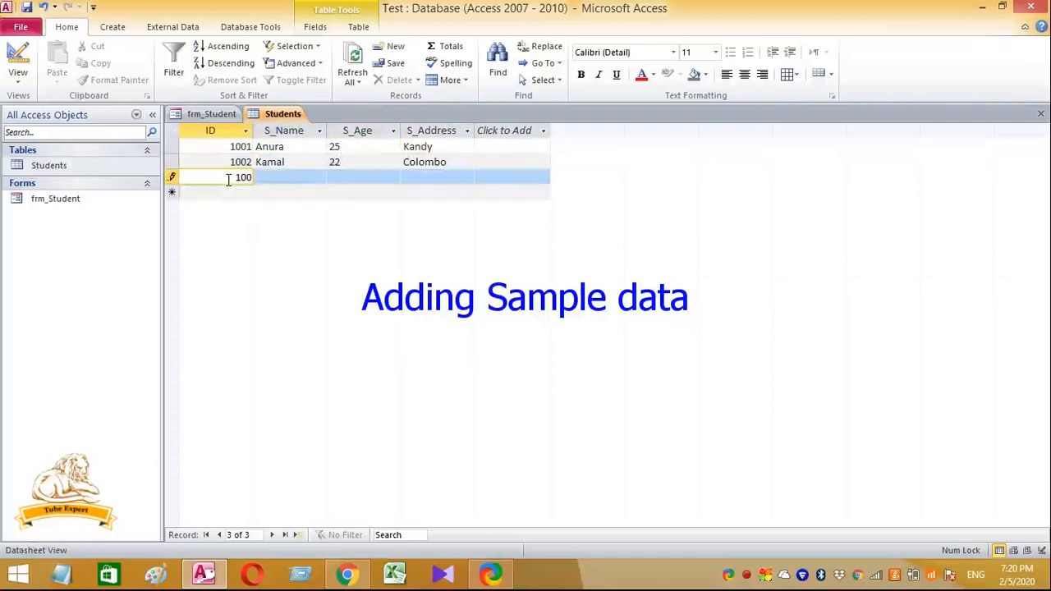
text(3)
click(268, 176)
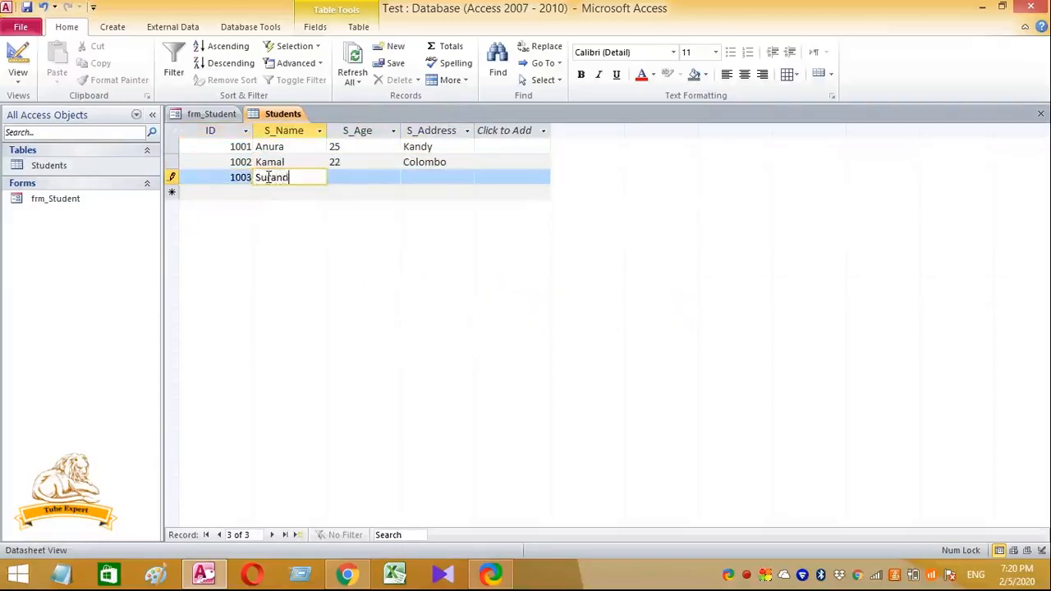
click(346, 179)
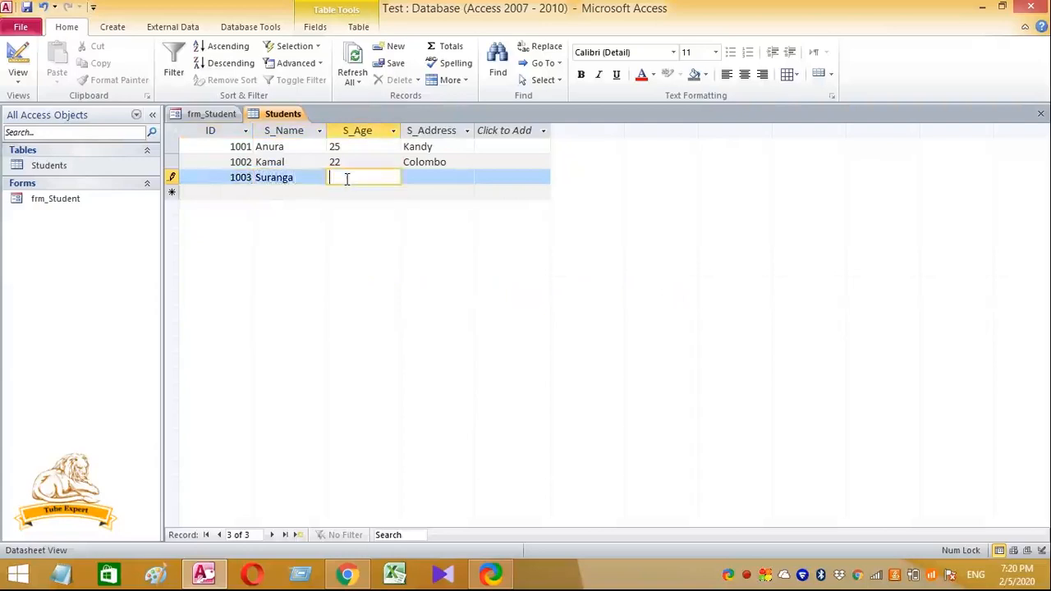
click(415, 177)
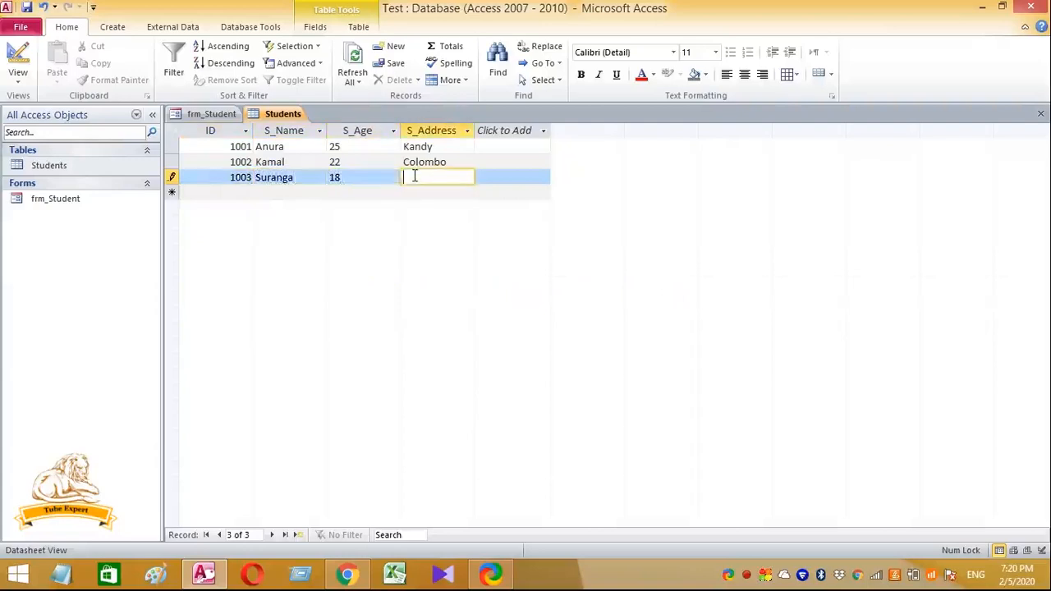
text(Kegalle)
- Enter the fourth student record with the student's ID and name, age 15 and address Mathara
click(242, 191)
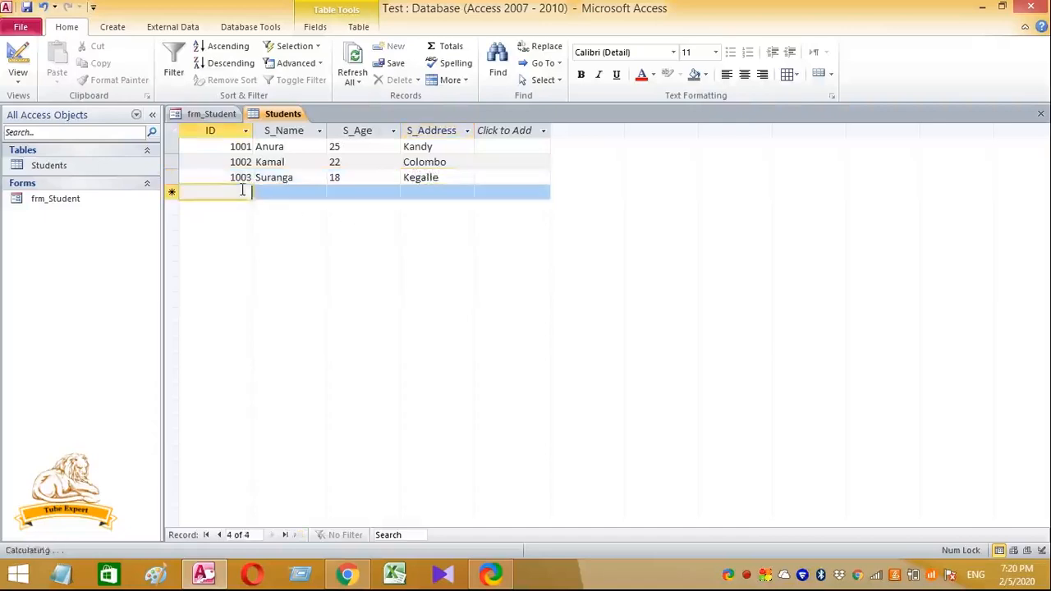
text(1004)
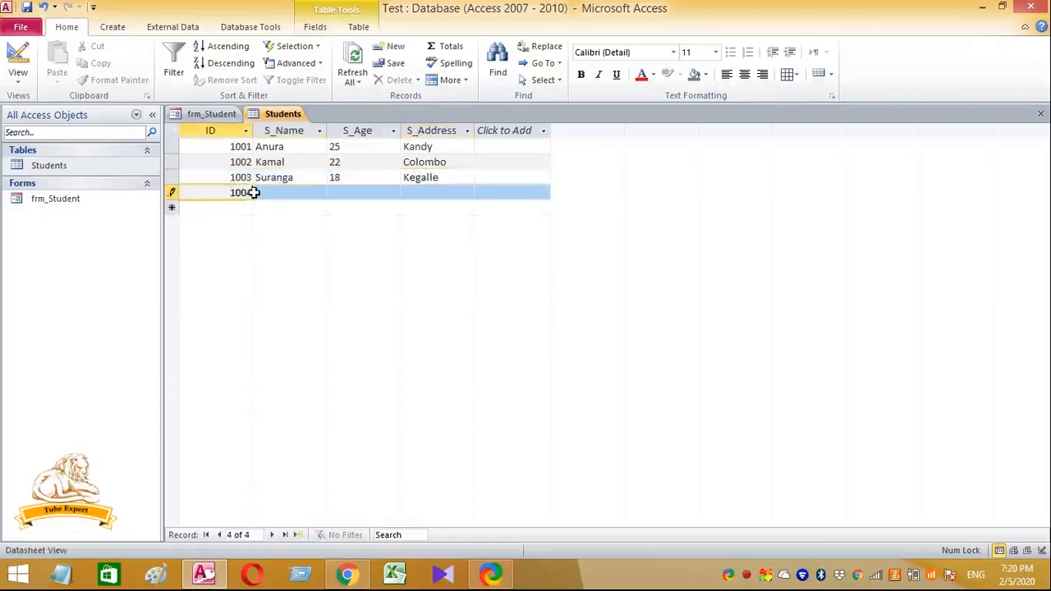
click(256, 191)
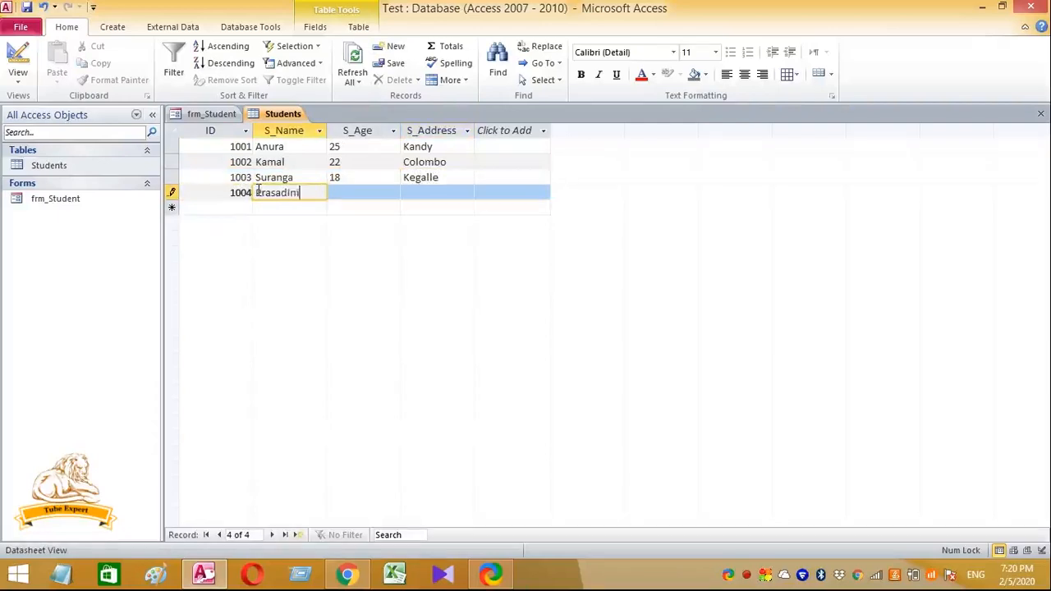
click(340, 190)
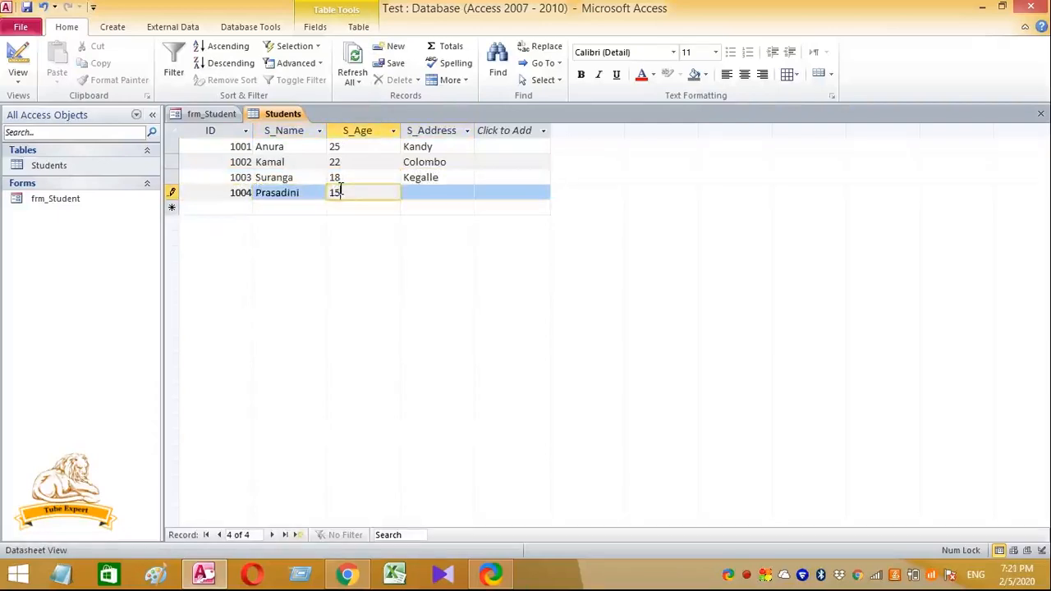
click(447, 191)
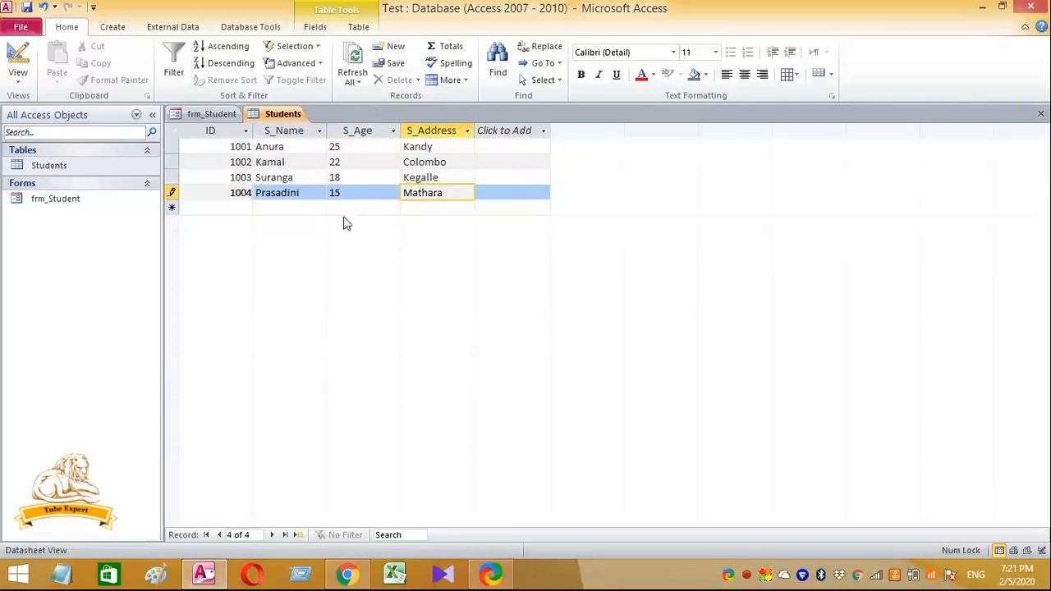
- Refresh all records in the Students table and close the table
click(352, 57)
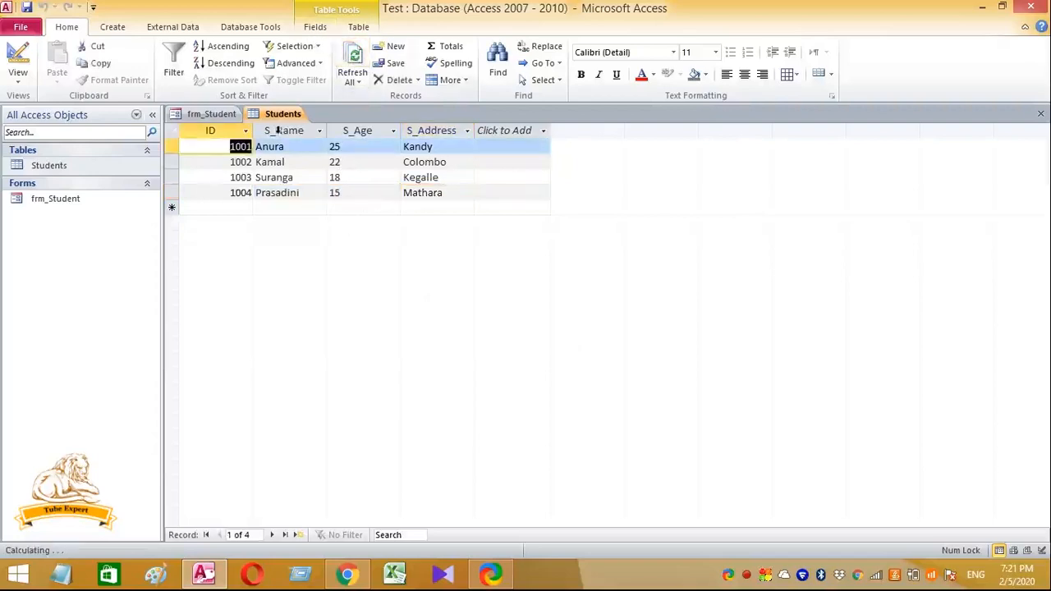
right_click(281, 117)
click(317, 134)
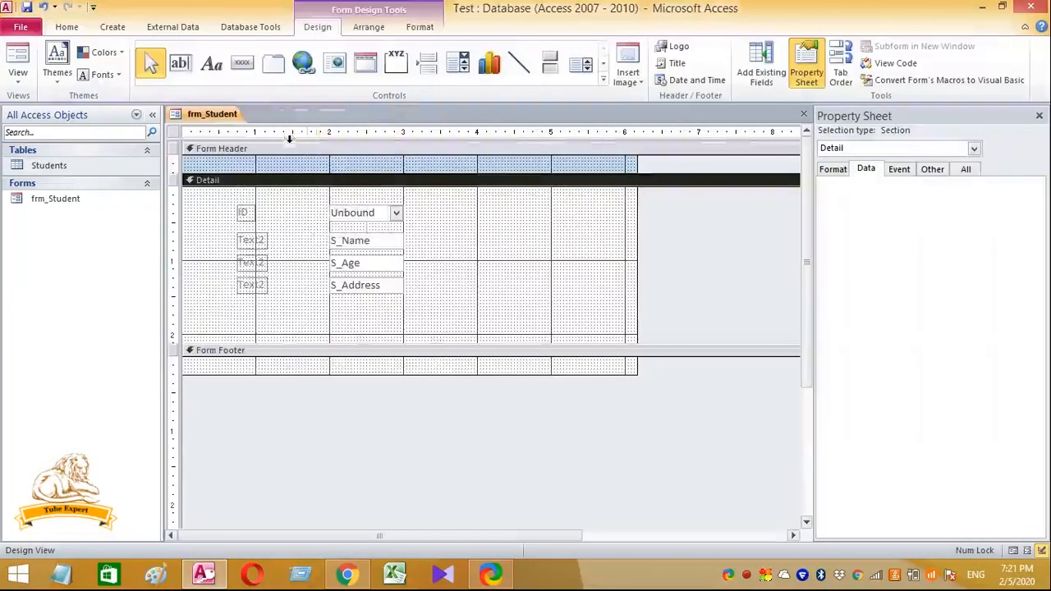
drag(272, 257, 530, 315)
key(ctrl+z)
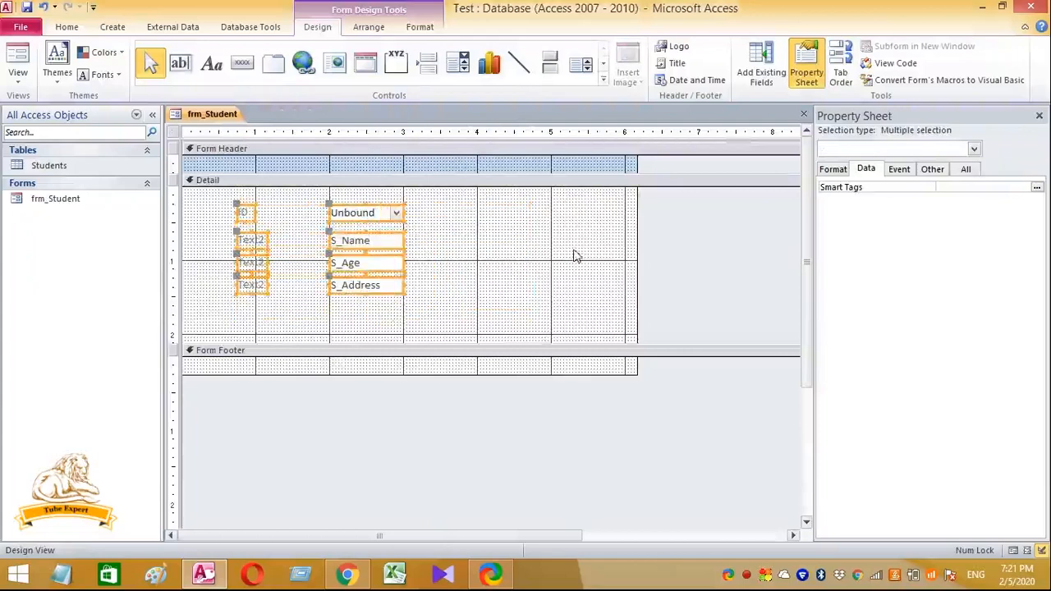
click(243, 210)
drag(239, 202, 422, 260)
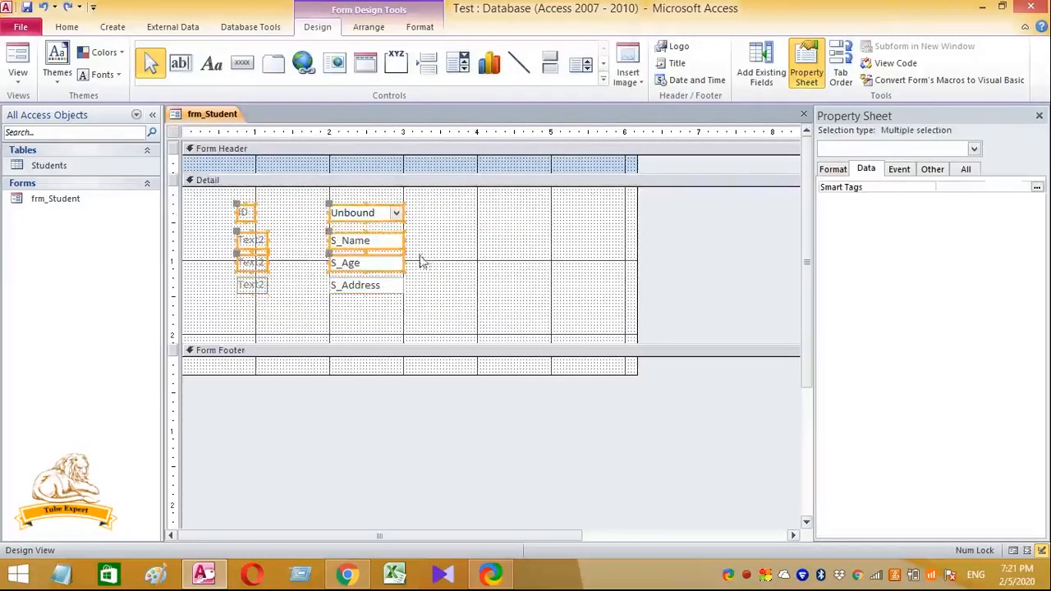
drag(237, 210, 239, 224)
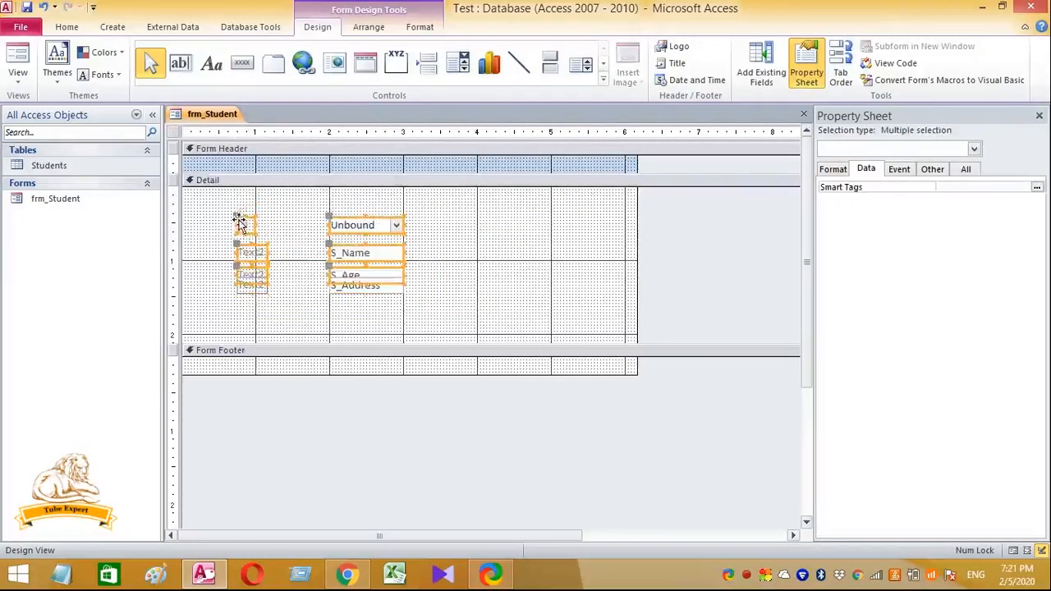
key(ctrl+z)
click(567, 288)
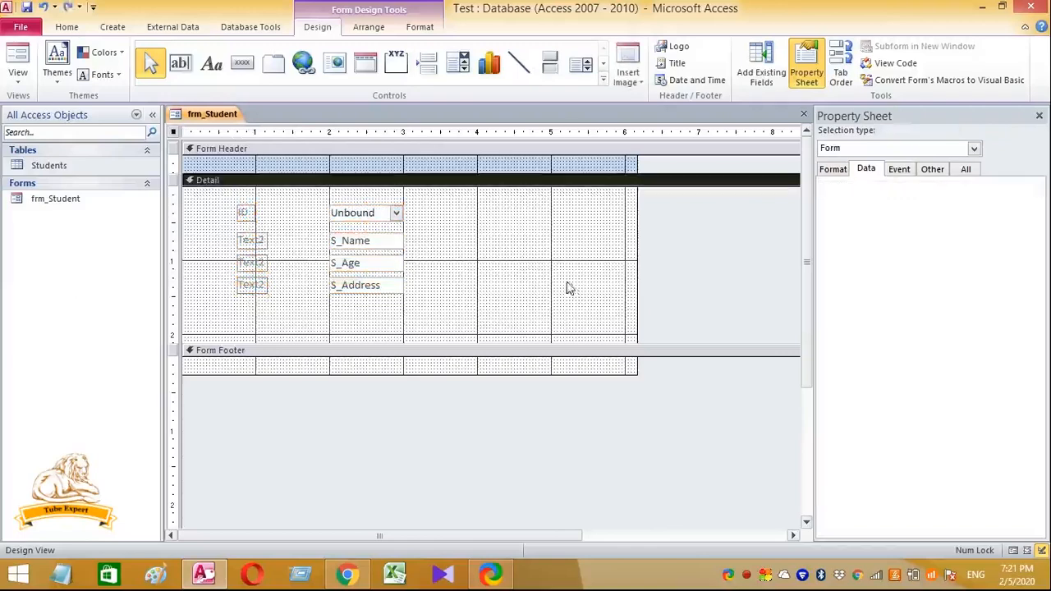
- Switch frm_Student to Layout View and widen the ID combo box to more than twice its width
click(15, 80)
click(45, 140)
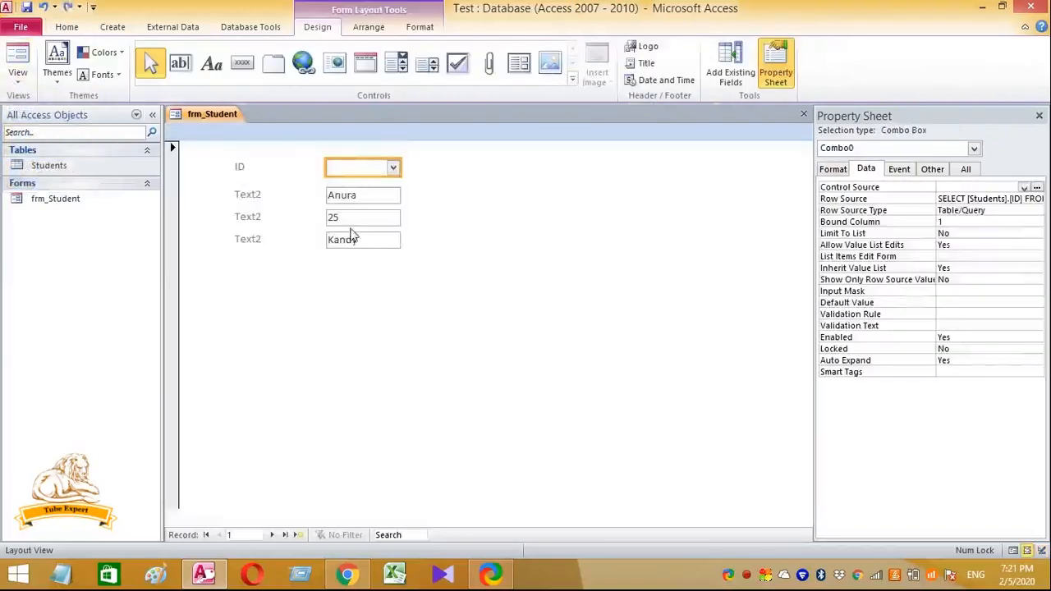
drag(398, 166, 495, 148)
- Widen the name, age and address text boxes to about the same width as the ID combo box
click(395, 176)
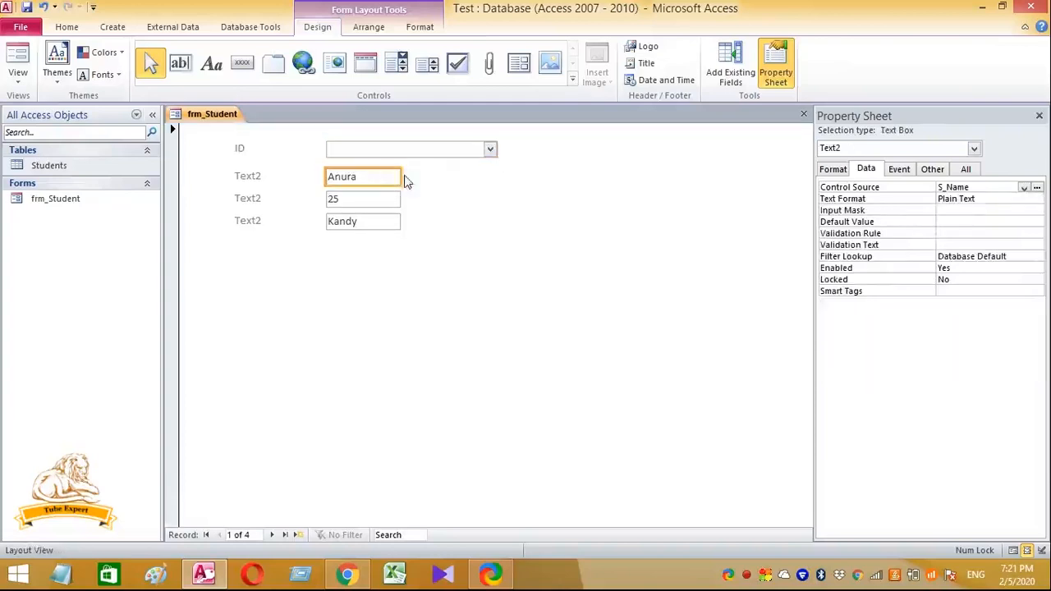
drag(396, 177, 495, 178)
click(348, 200)
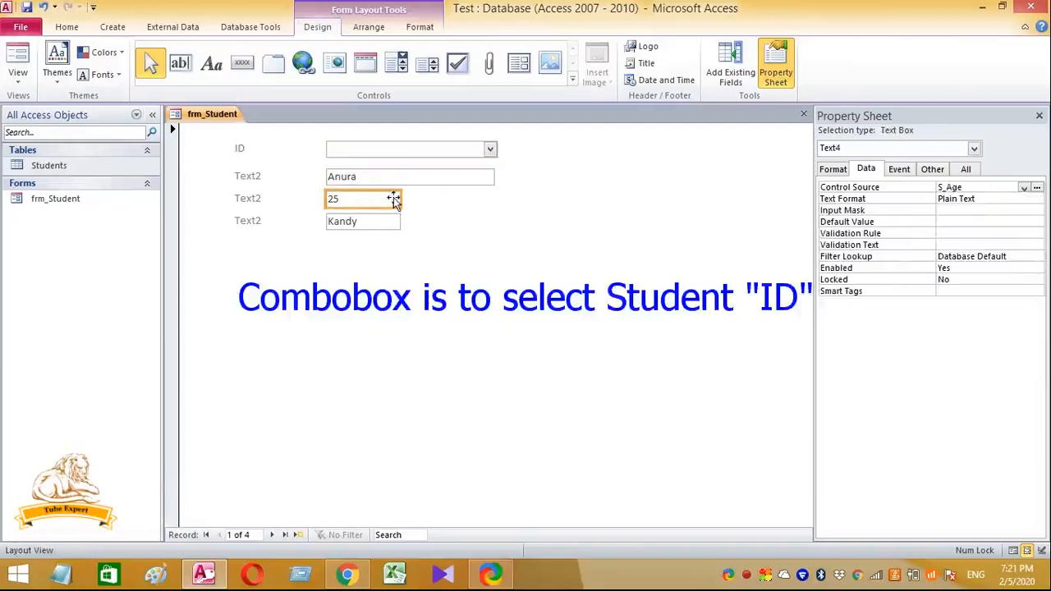
drag(400, 198, 493, 198)
click(384, 225)
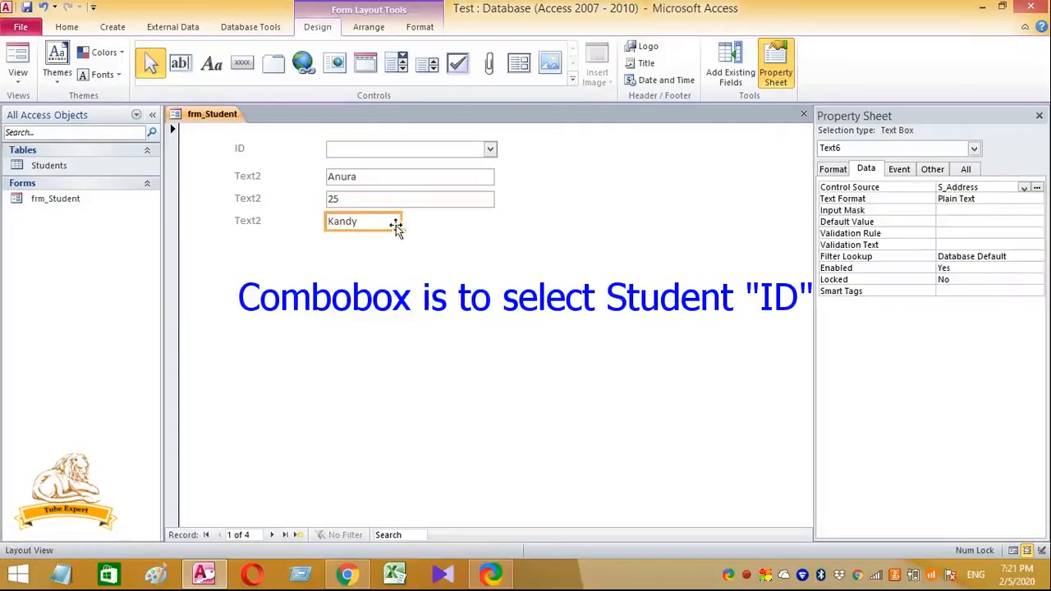
drag(402, 219, 491, 220)
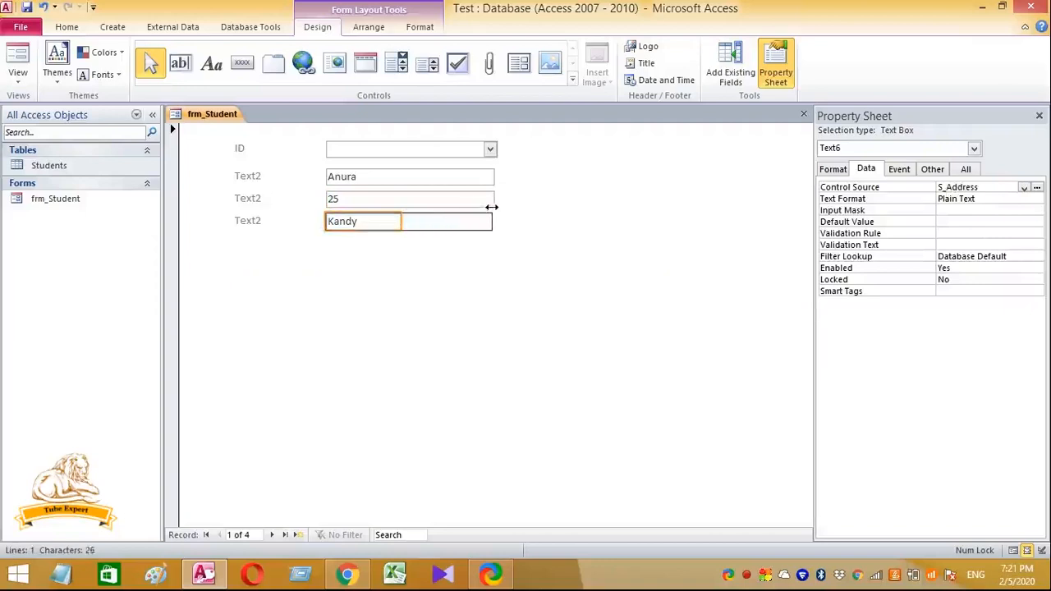
click(443, 302)
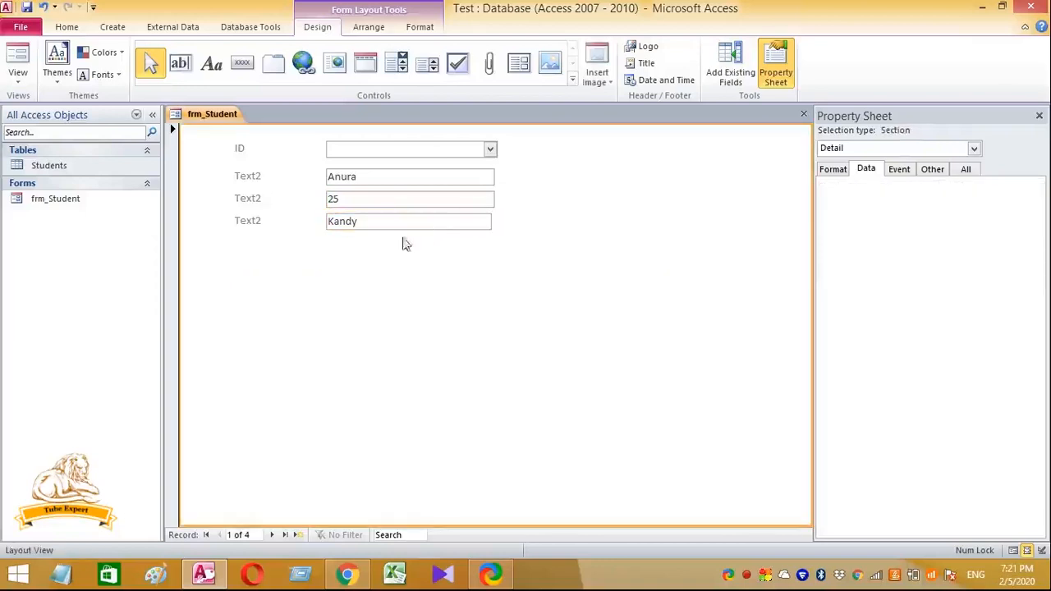
- Rename the label beside the name text box as Student NAme
click(240, 181)
click(240, 180)
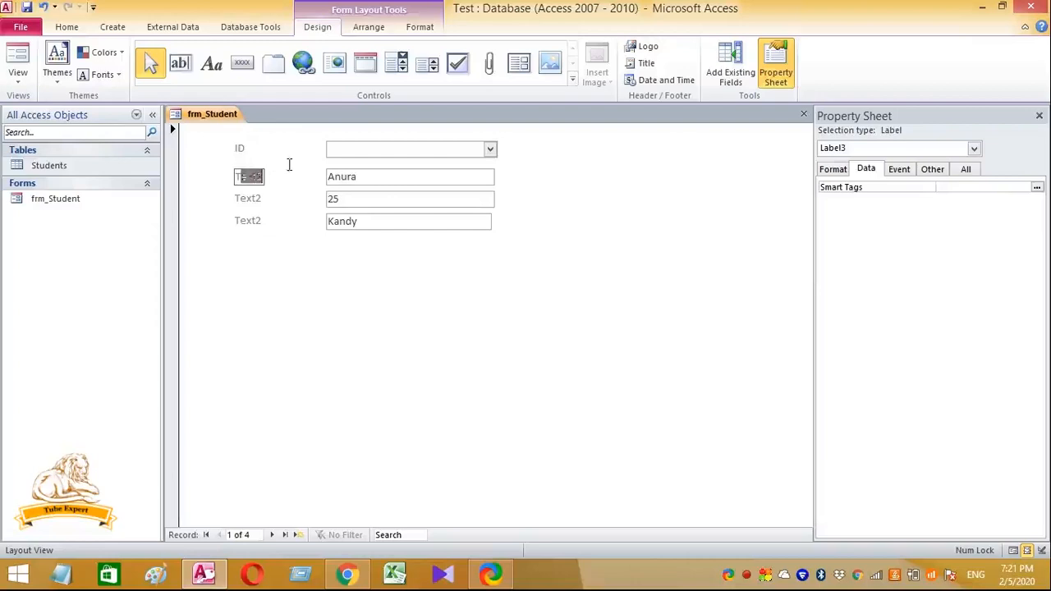
text(T)
key(BackSpace)
text(Student)
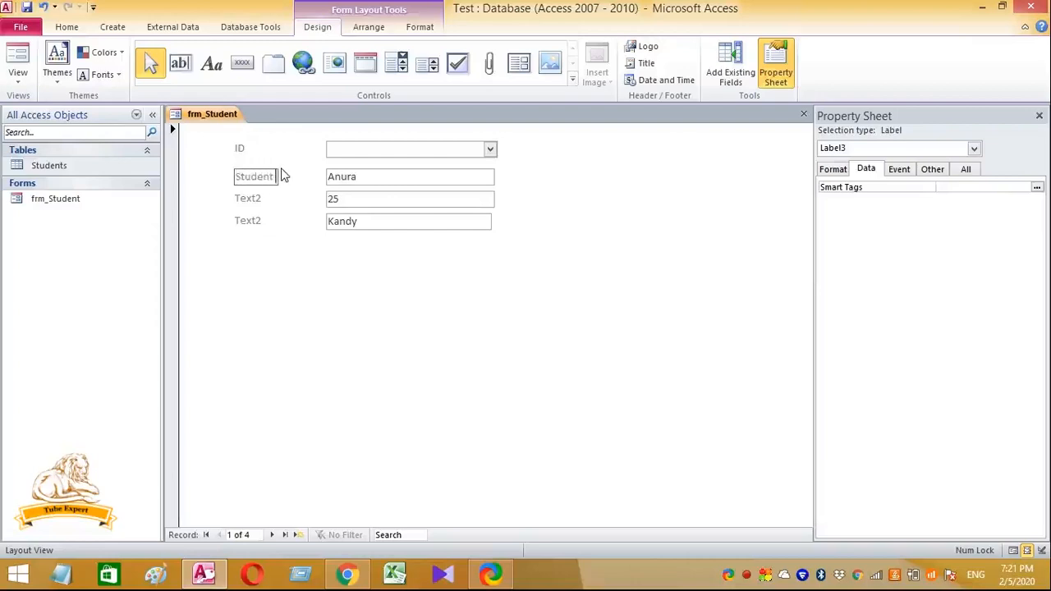
text( NAme)
- Rename the label beside the age text box as Age
click(246, 201)
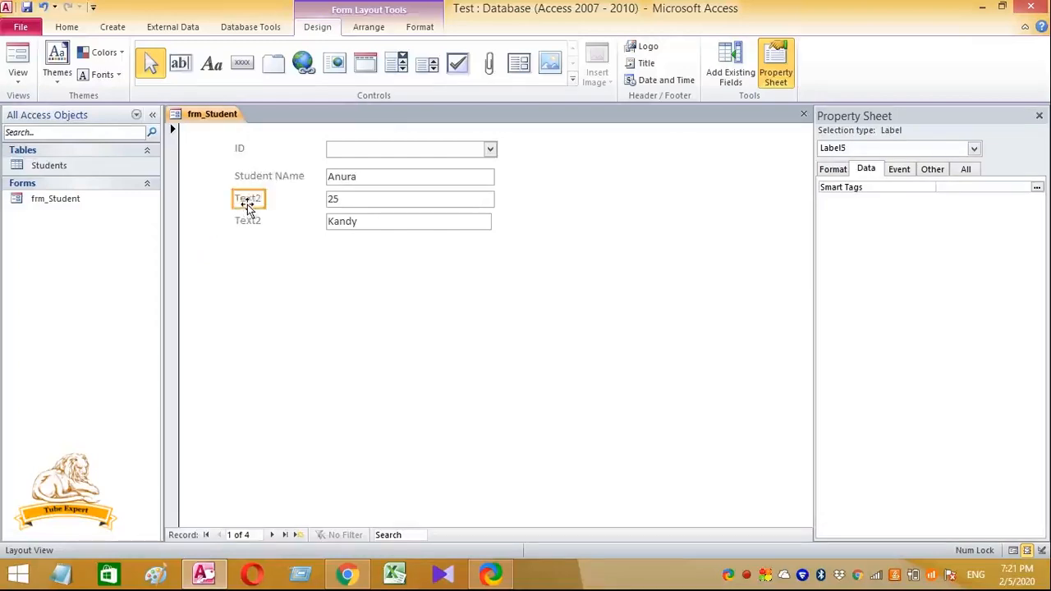
double_click(247, 200)
text(Age)
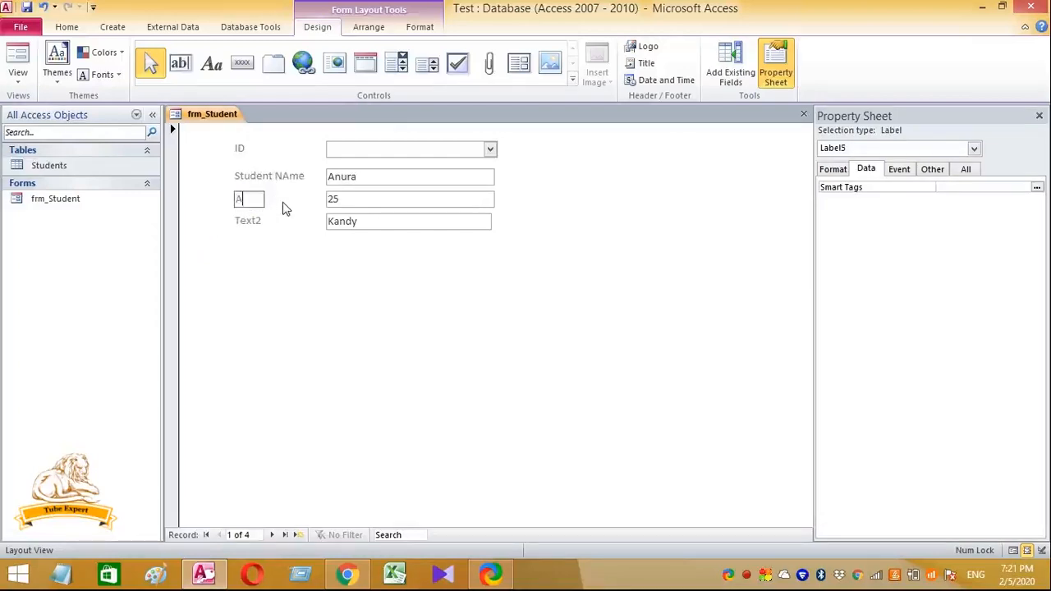
click(295, 169)
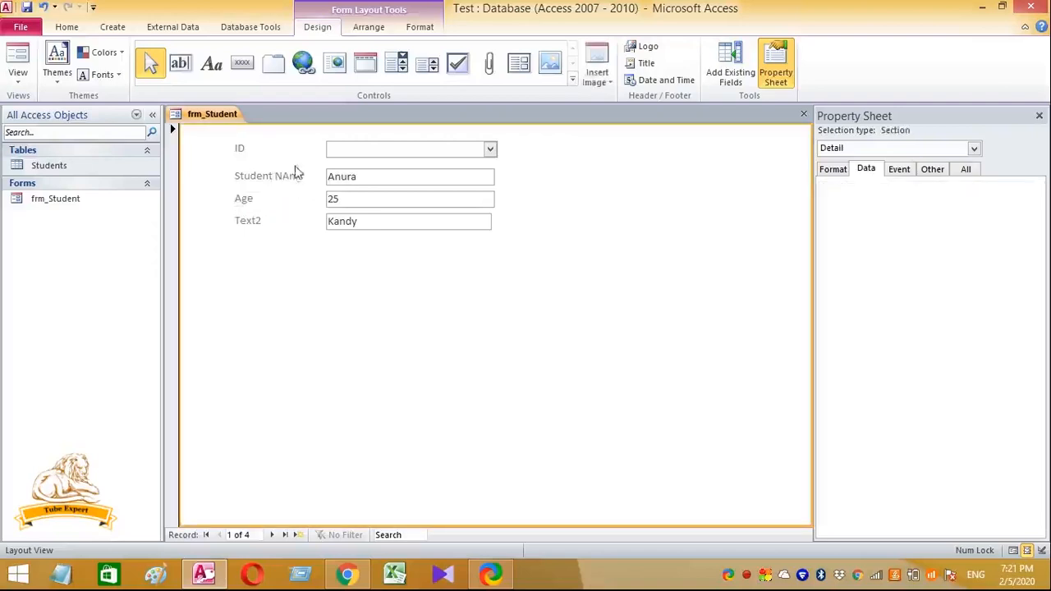
- Correct the capitalisation of the name text box's label so it reads Student Name
click(291, 174)
click(289, 177)
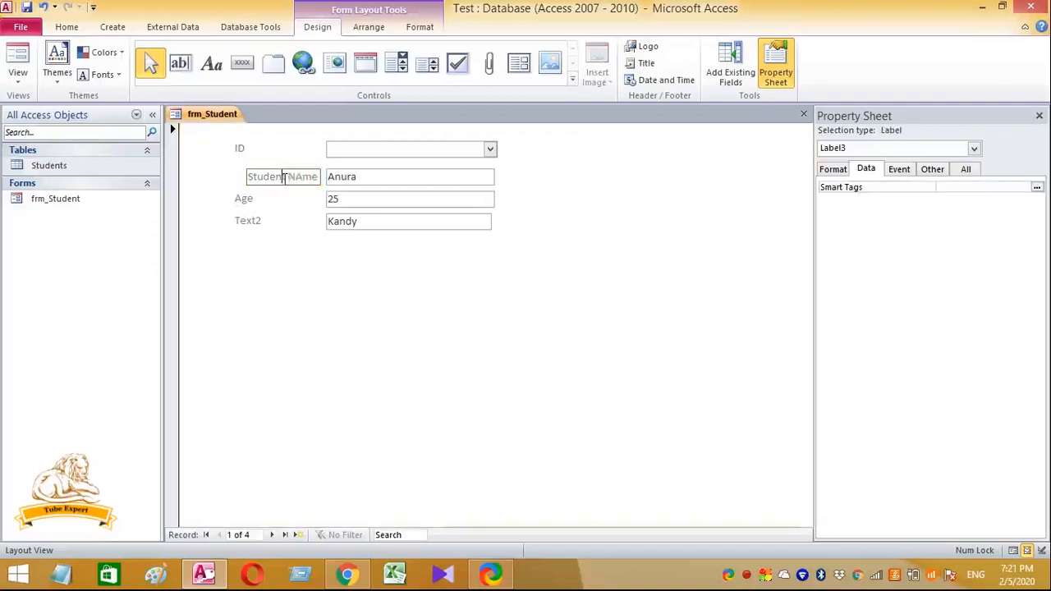
click(281, 181)
click(282, 180)
double_click(292, 177)
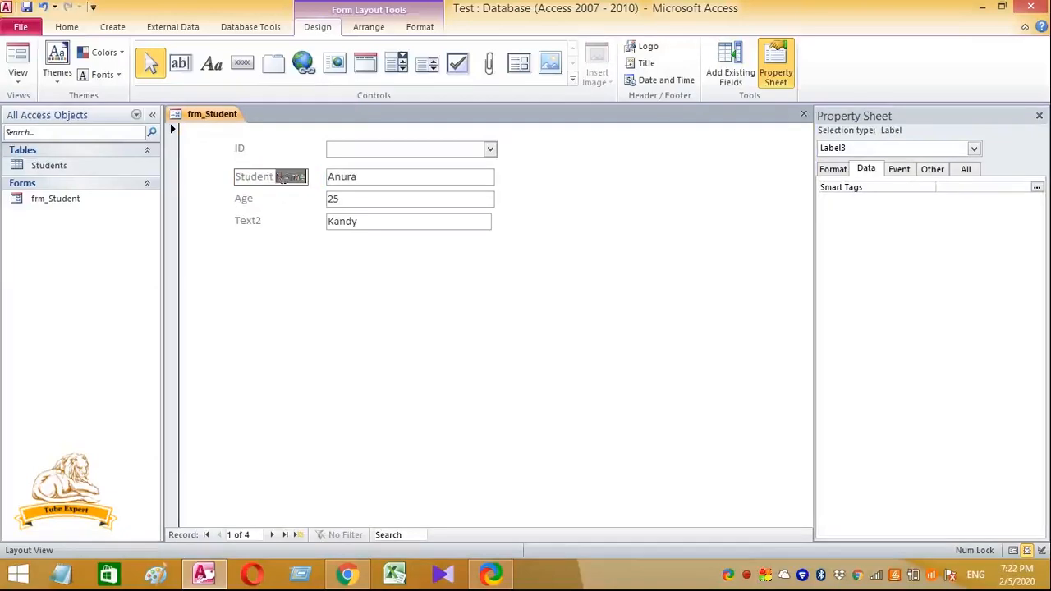
key(BackSpace)
text(Name)
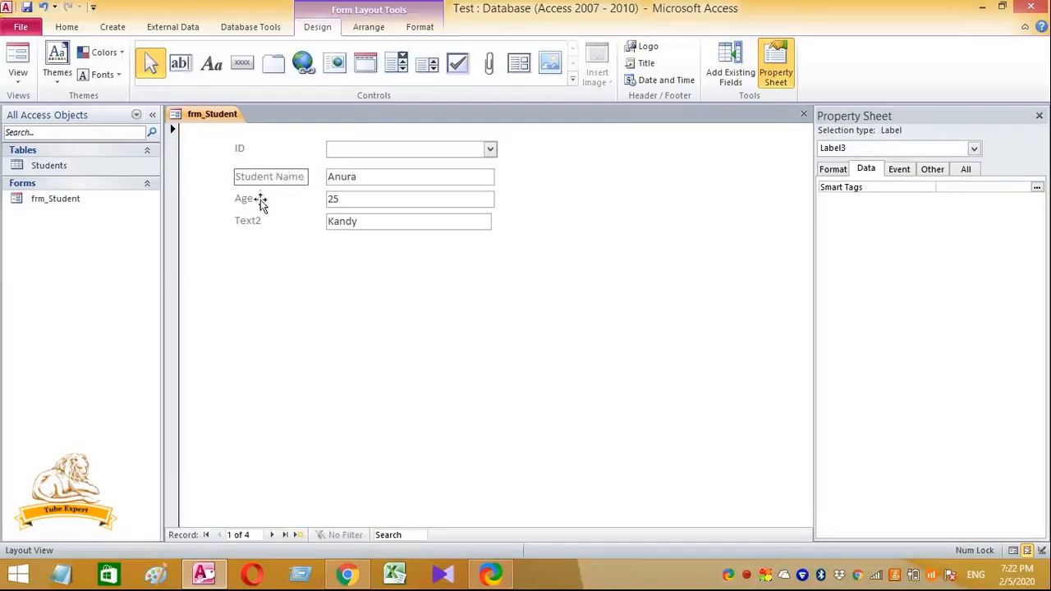
- Rename the label beside the address text box as Address
click(251, 226)
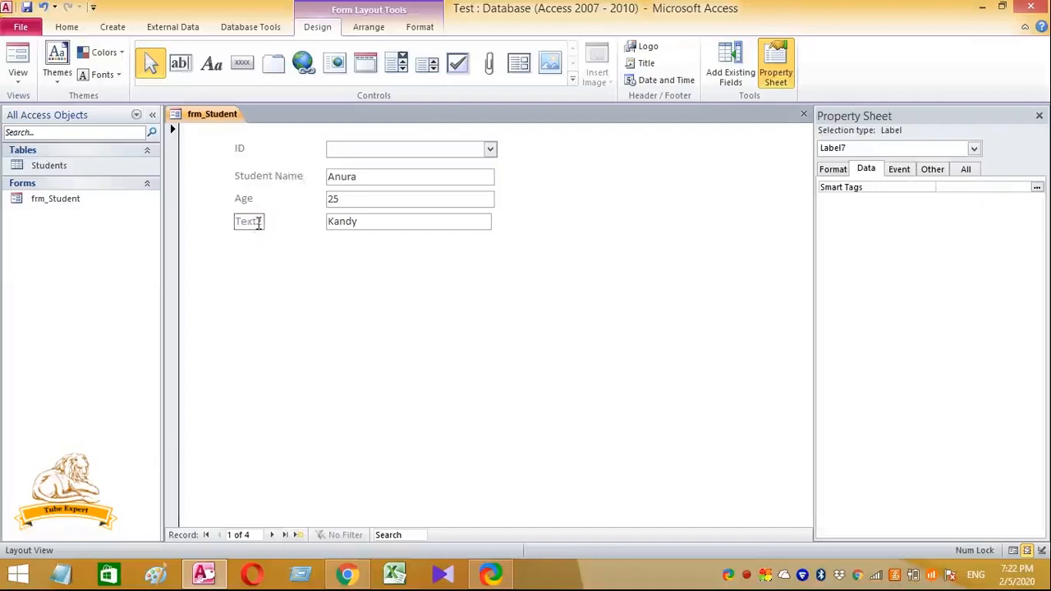
drag(263, 223, 221, 225)
text(Addee)
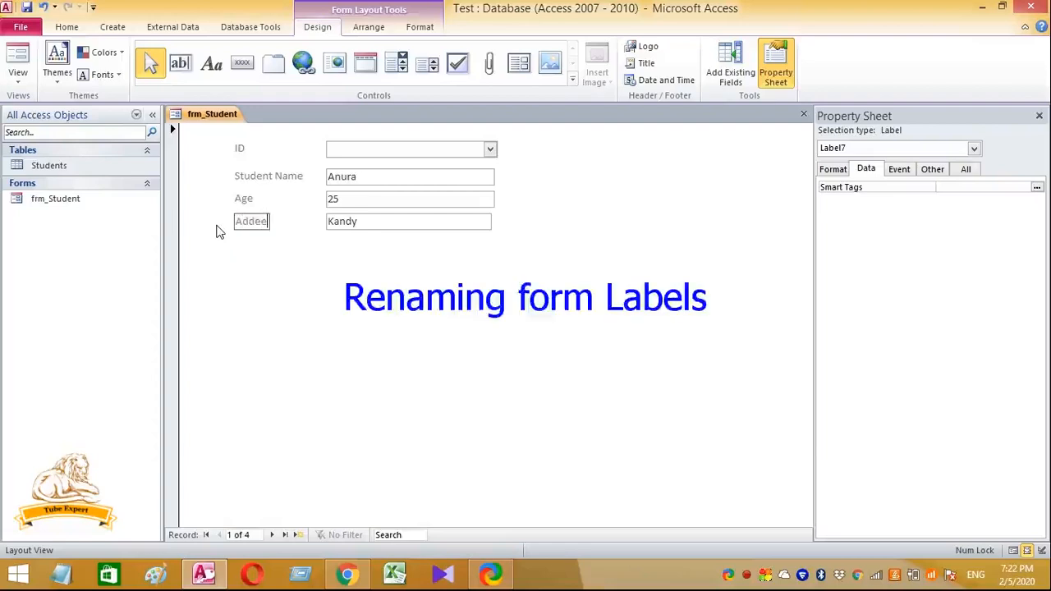
key(BackSpace)
key(BackSpace)
text(ress)
click(436, 437)
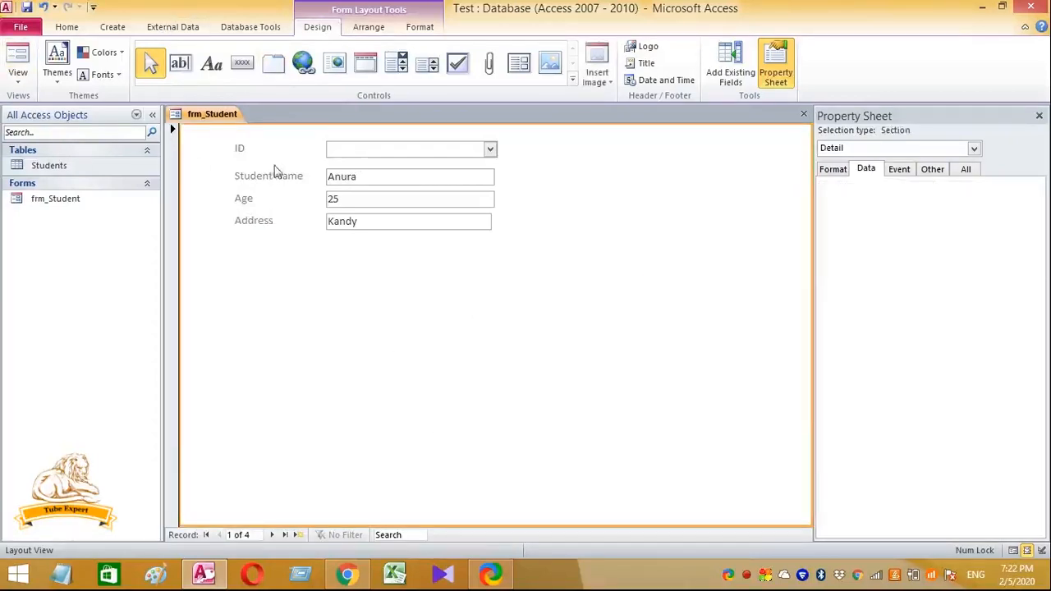
click(332, 155)
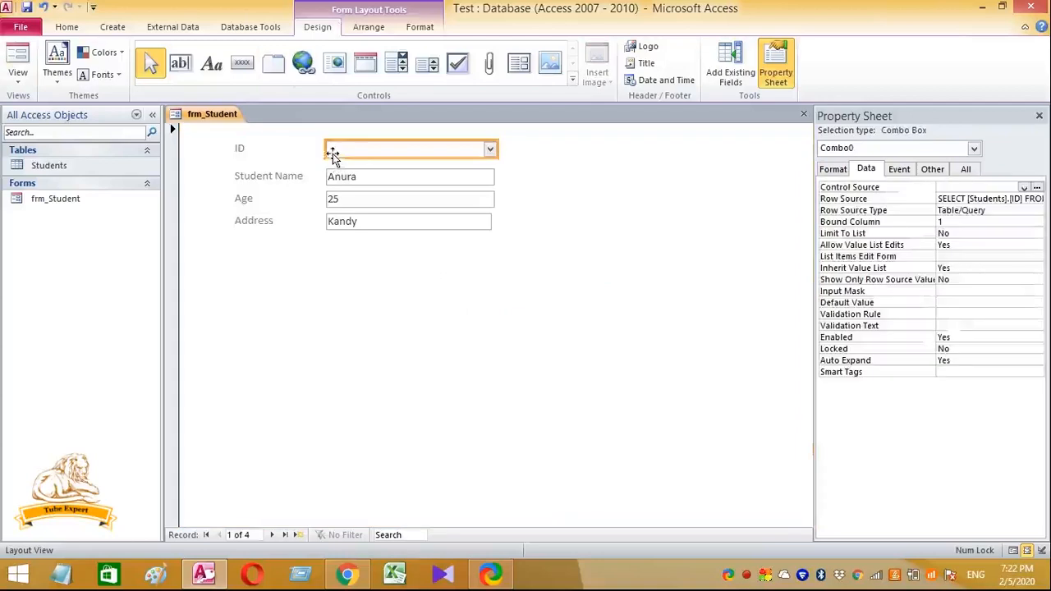
shift+click(412, 179)
shift+click(433, 207)
shift+click(443, 223)
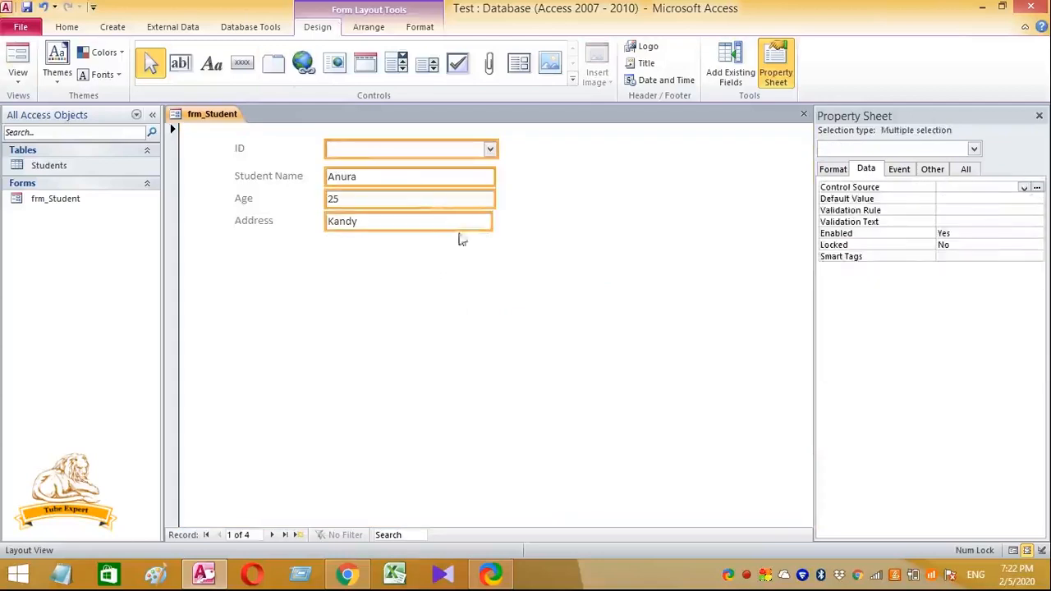
drag(489, 232, 546, 304)
click(556, 333)
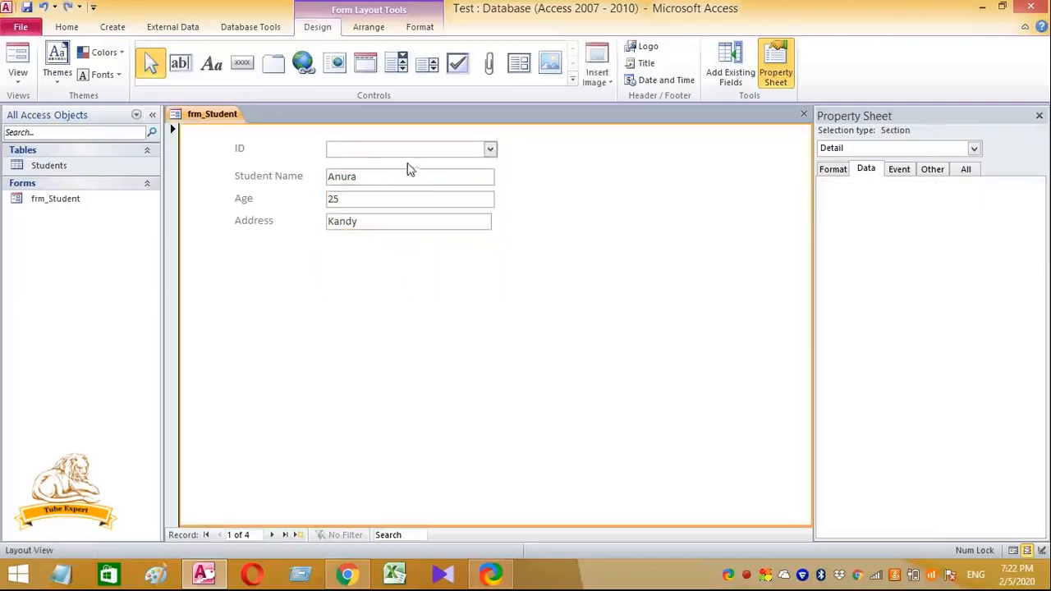
- Move the address text box and its Address label down, leaving a wider gap below the Age row
click(413, 223)
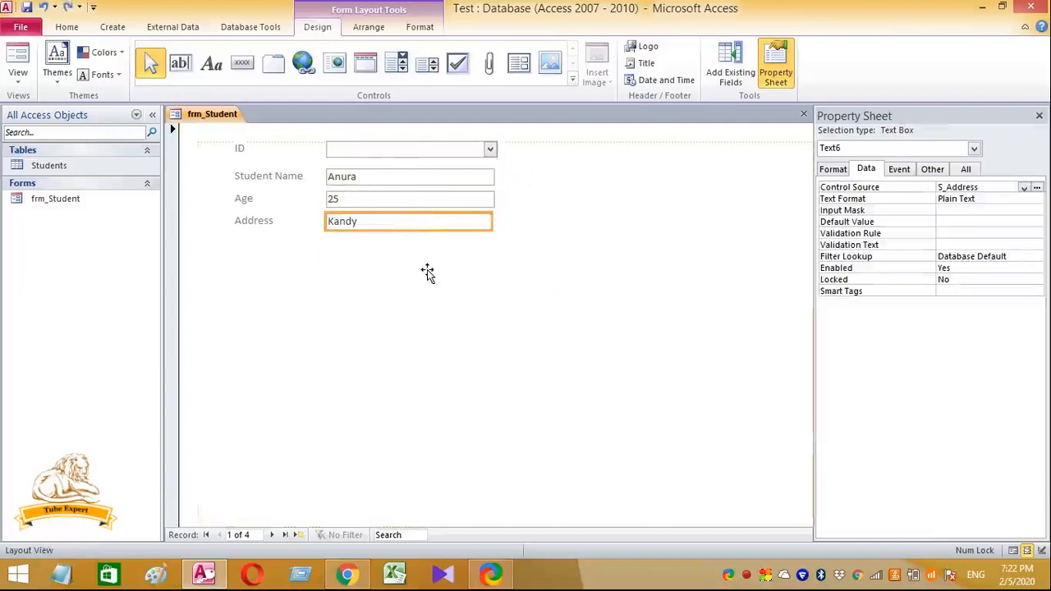
drag(427, 273, 374, 255)
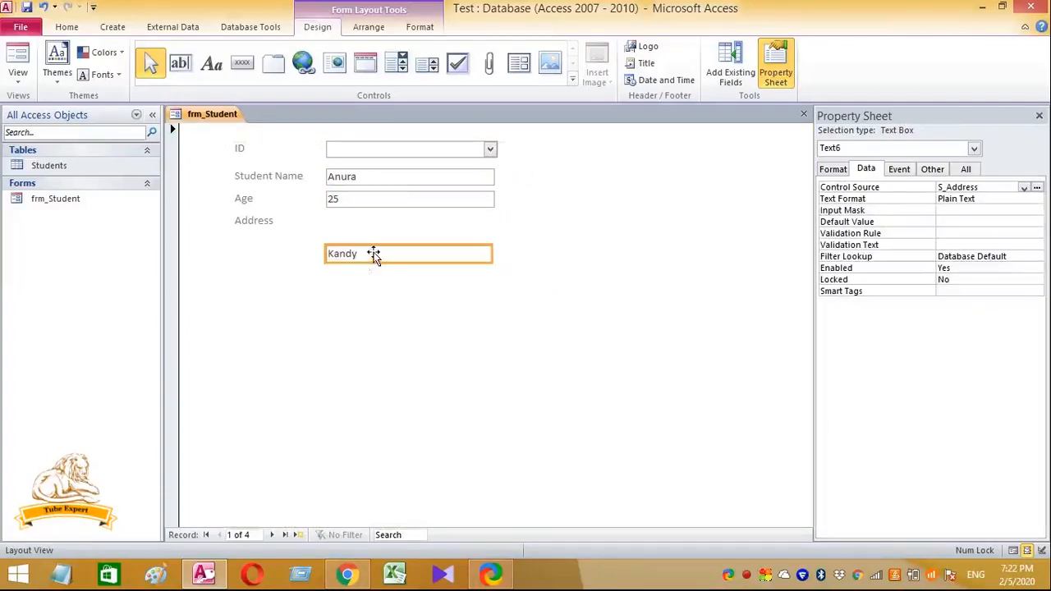
click(256, 223)
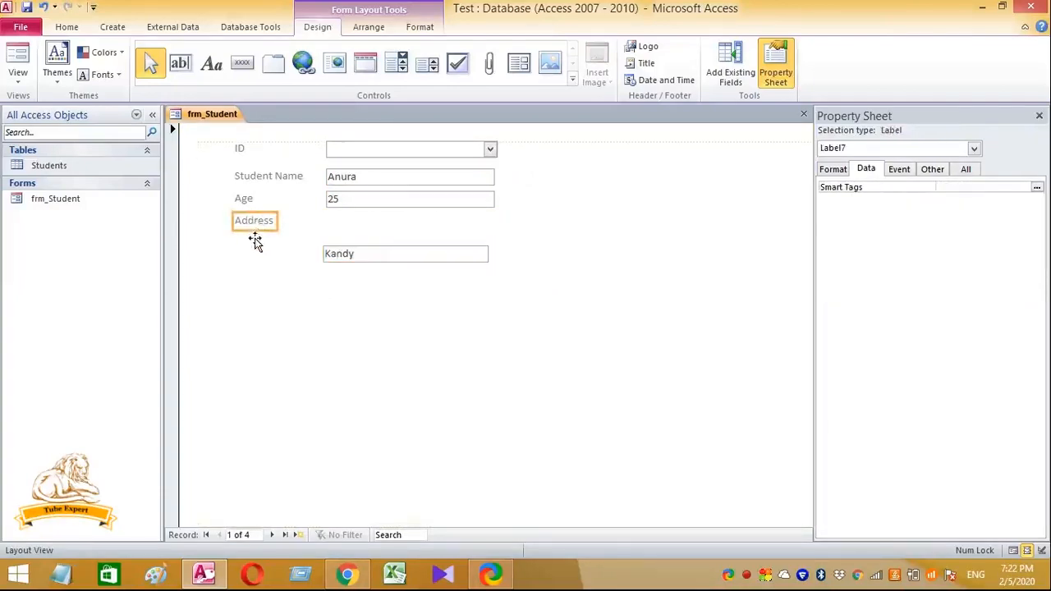
drag(272, 263, 265, 256)
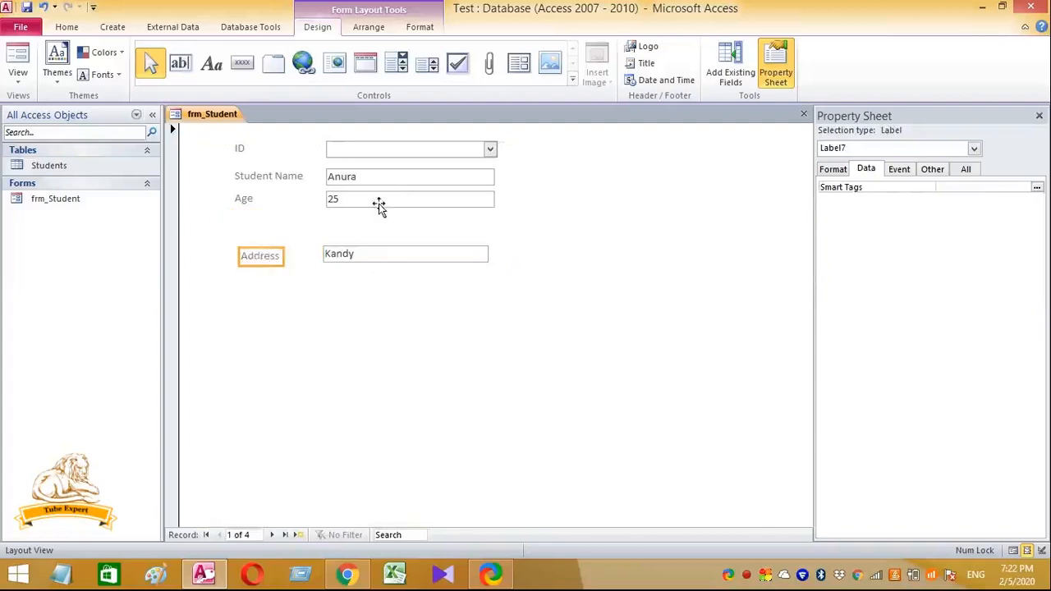
- Move the age text box and its Age label down, roughly midway between the Student Name and Address rows
click(379, 207)
drag(380, 216, 377, 222)
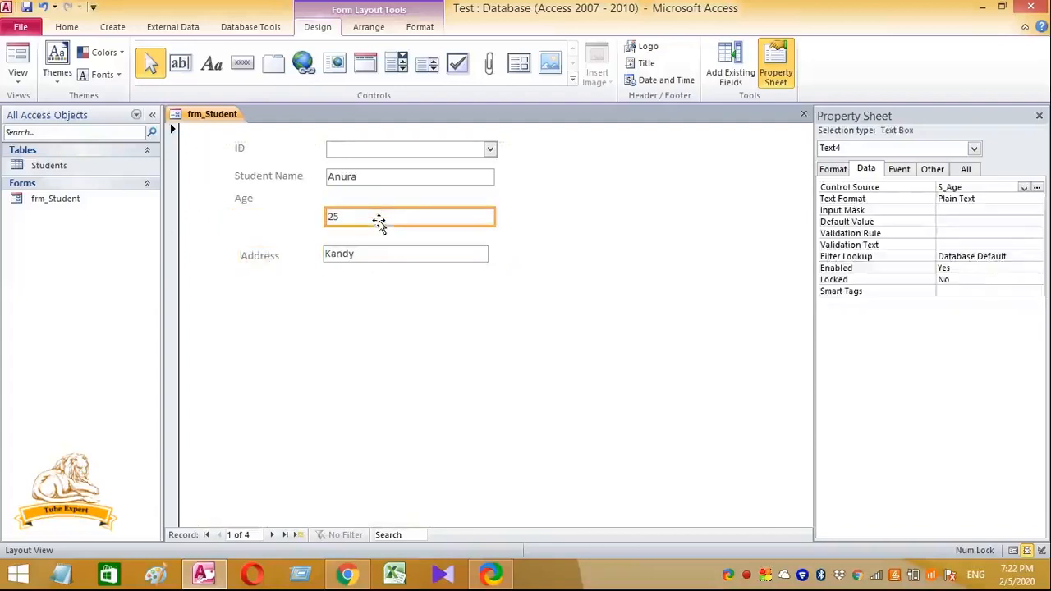
click(240, 200)
drag(245, 200, 257, 220)
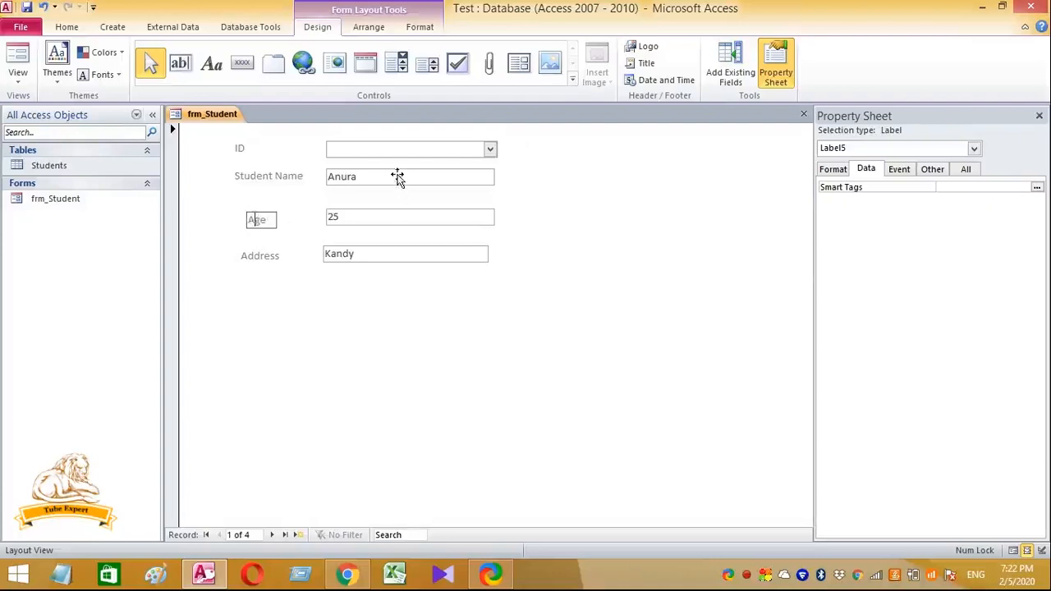
- Move the student name text box slightly down and shift the ID combo box slightly left
click(398, 178)
drag(397, 181, 399, 186)
click(392, 146)
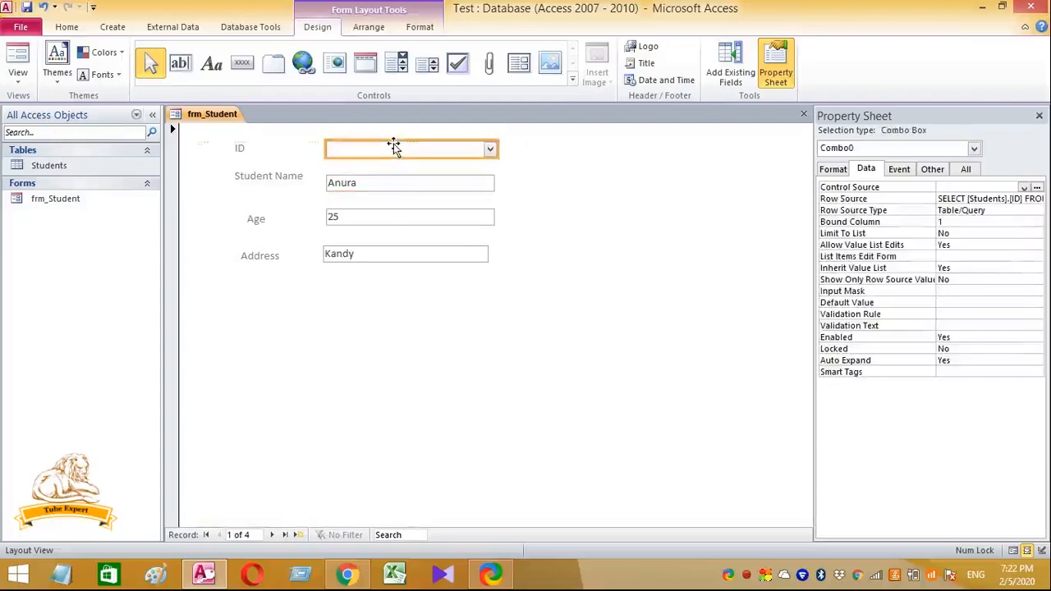
drag(391, 146, 388, 146)
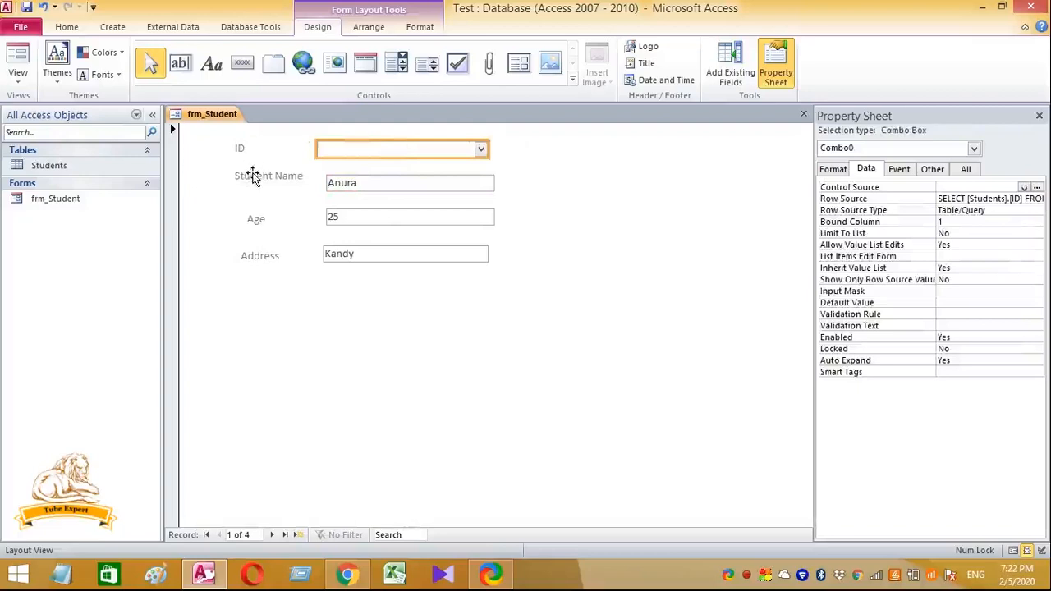
- Shift the Age and Address labels left so they line up roughly beneath the Student Name label
click(257, 218)
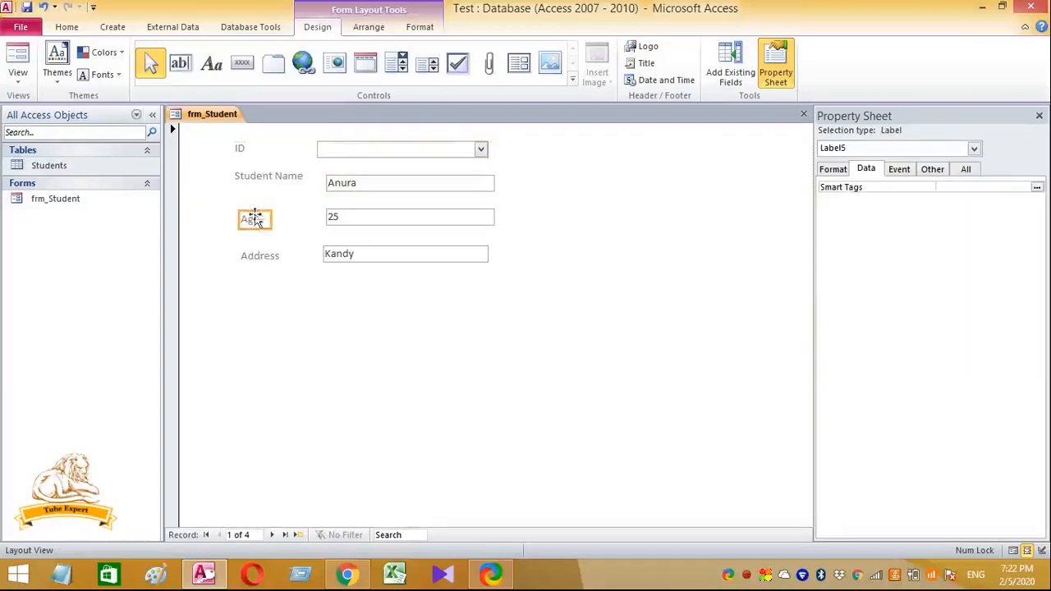
click(258, 258)
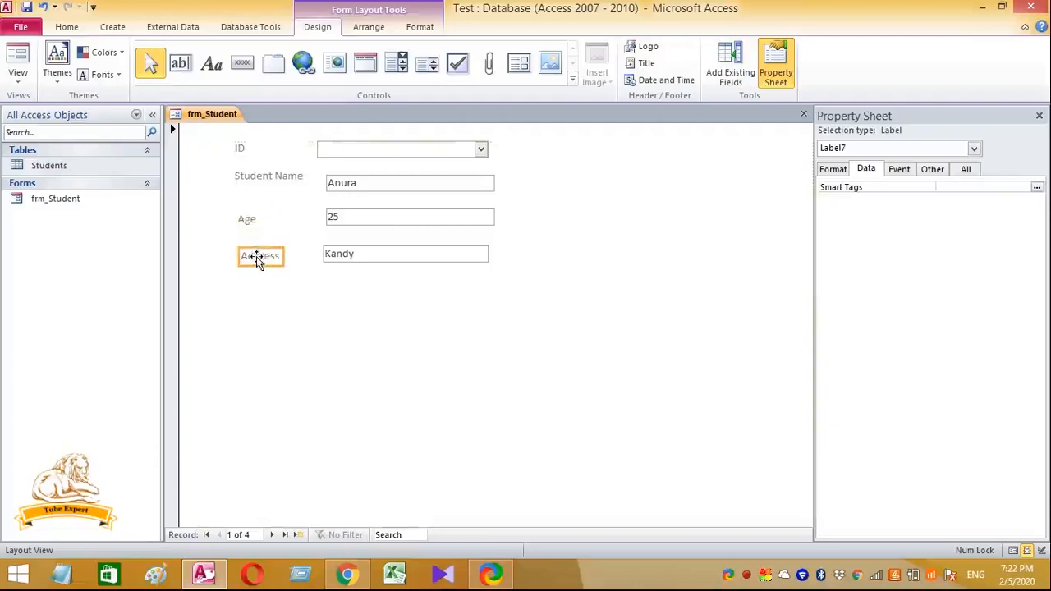
click(240, 219)
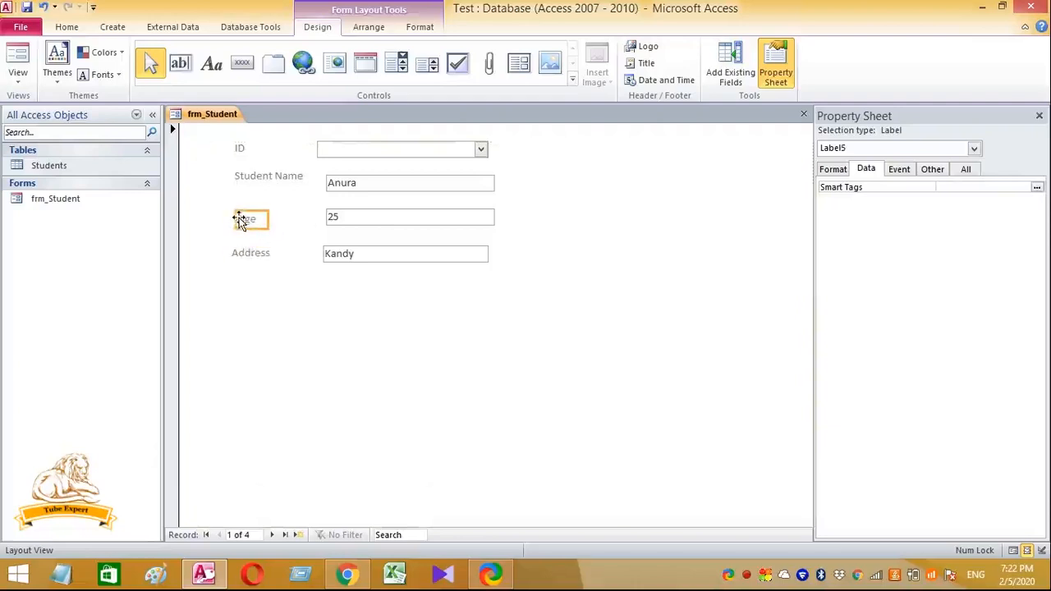
click(552, 371)
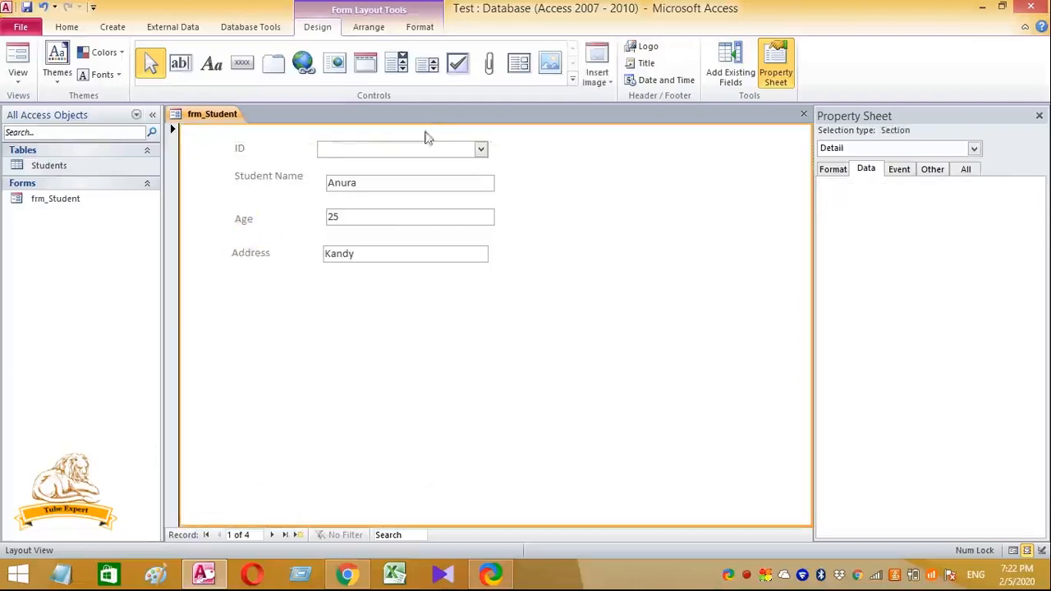
- Align the ID combo box and the address text box with the left edge of the name and age text boxes
drag(422, 149, 434, 156)
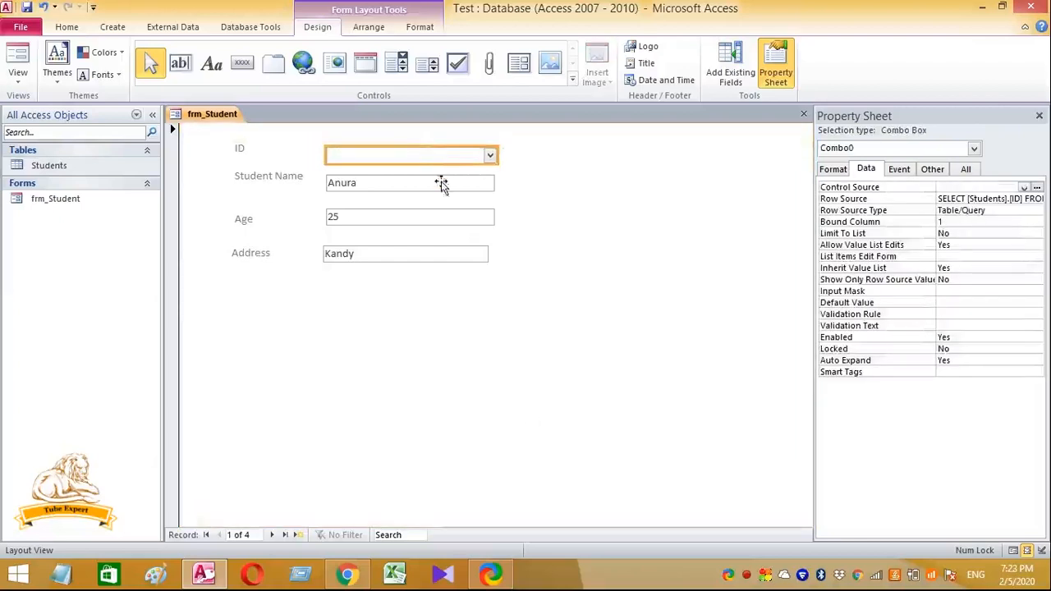
click(443, 334)
drag(396, 257, 402, 259)
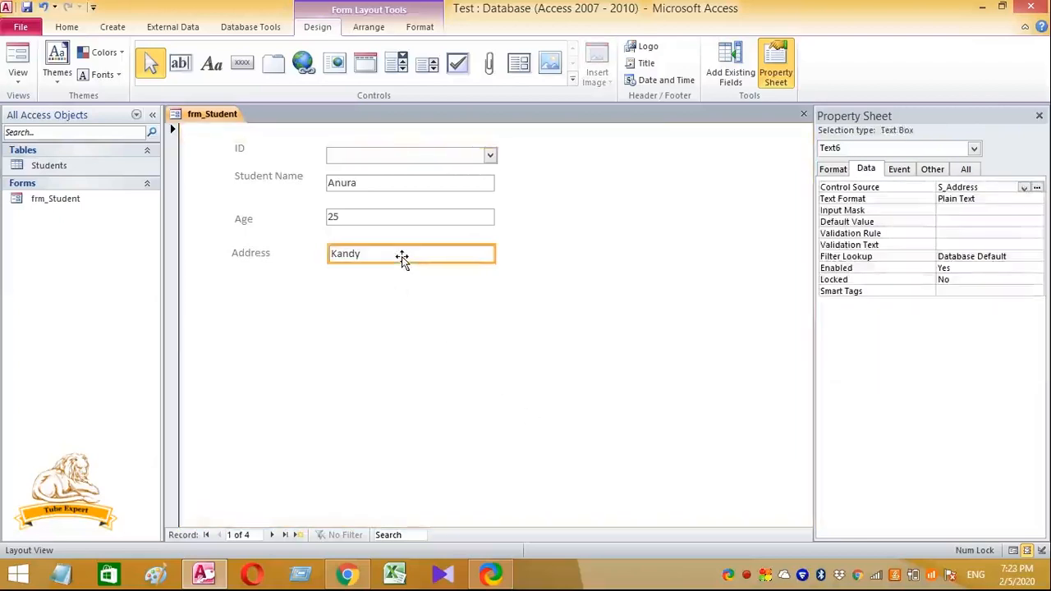
click(414, 313)
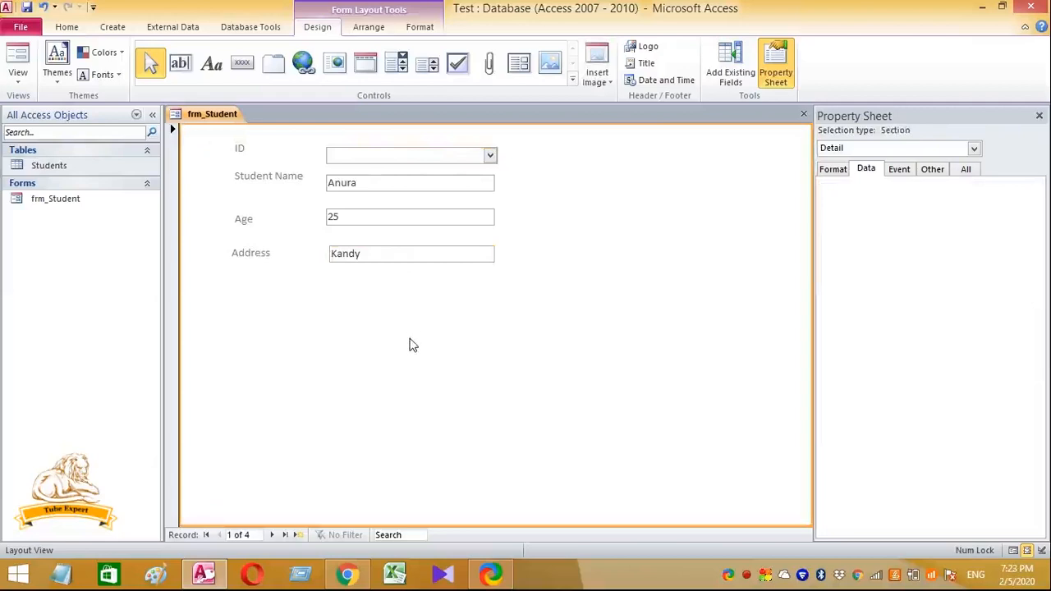
- Switch frm_Student to Design View and select the student name text box
right_click(413, 345)
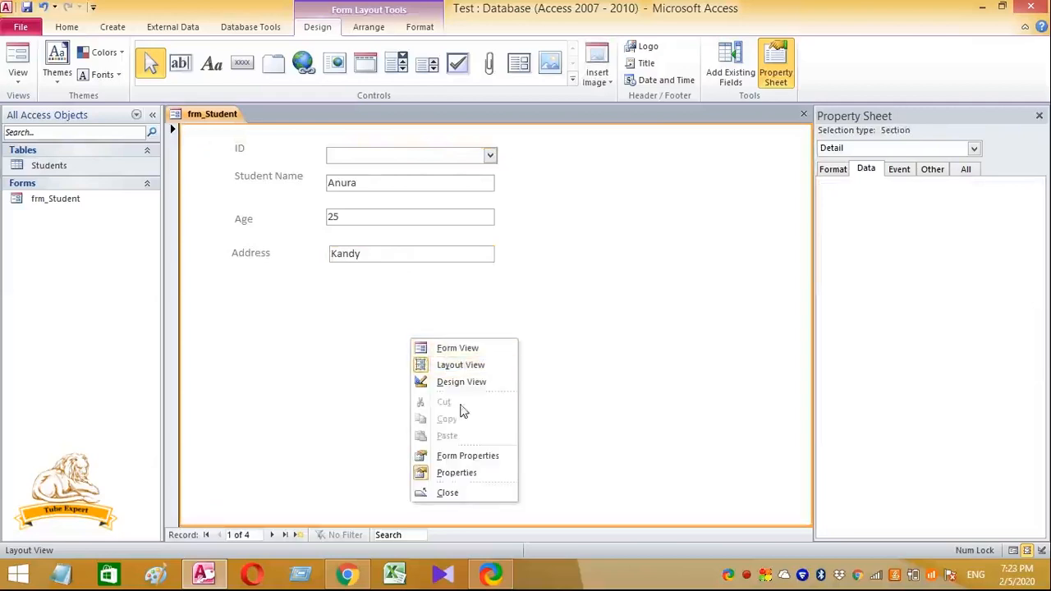
click(458, 383)
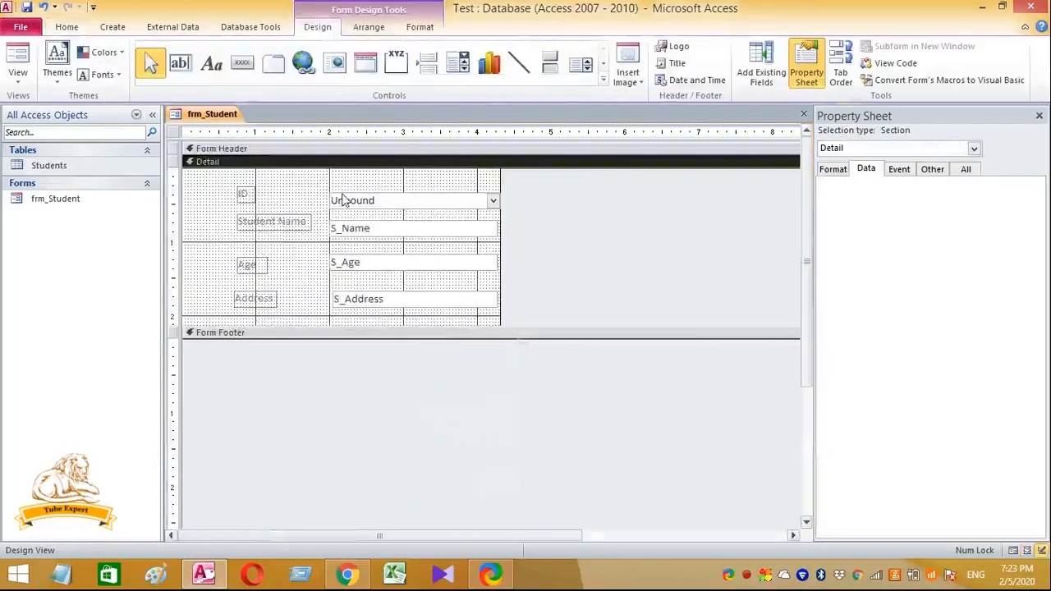
click(370, 234)
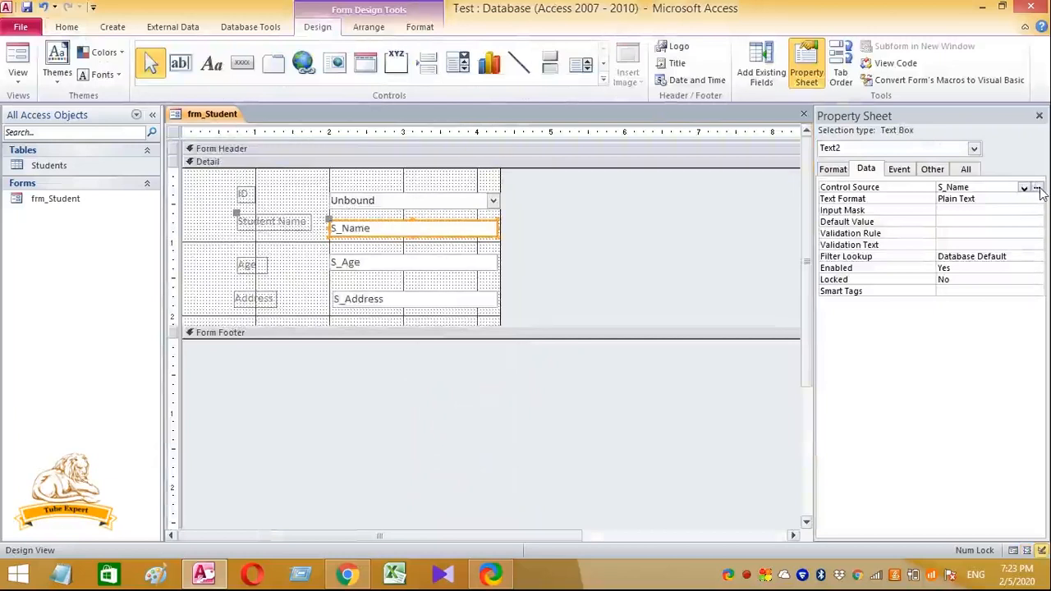
- Preview frm_Student in Form View, check the ID combo box's list, and return to Design View
click(18, 56)
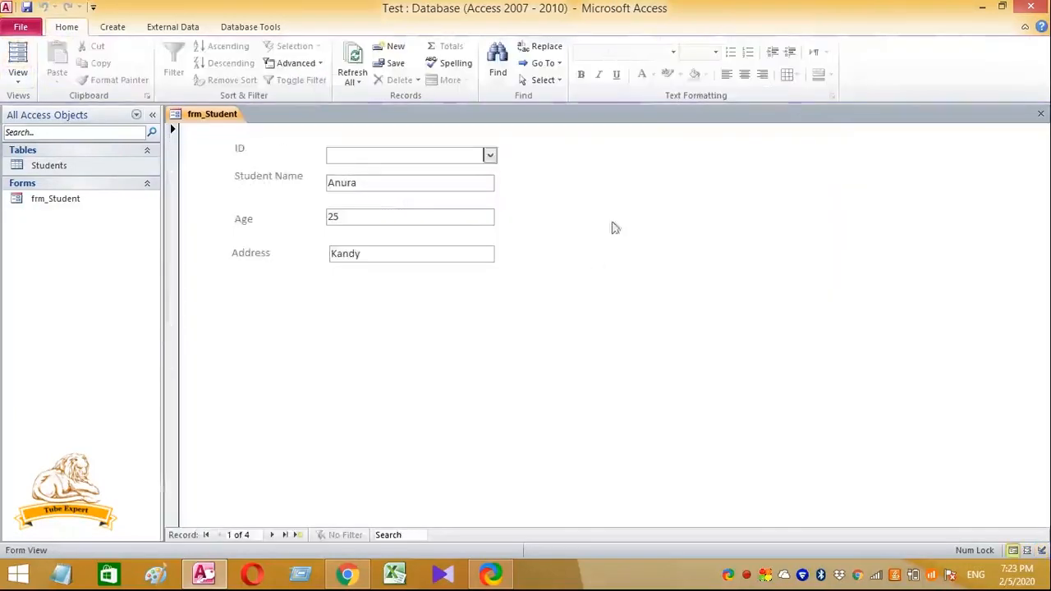
click(490, 156)
click(558, 385)
click(18, 81)
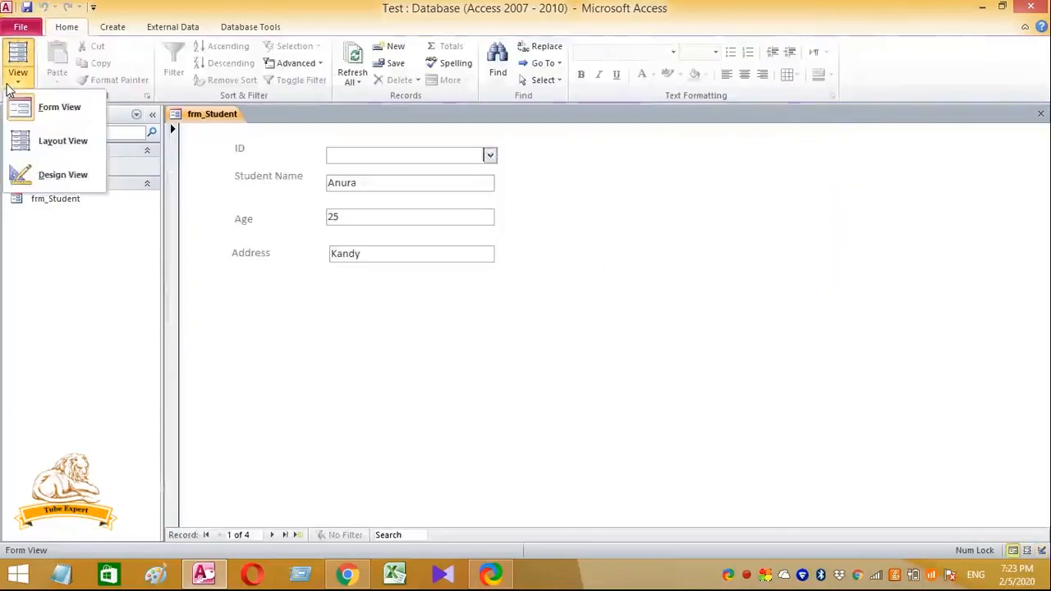
click(62, 174)
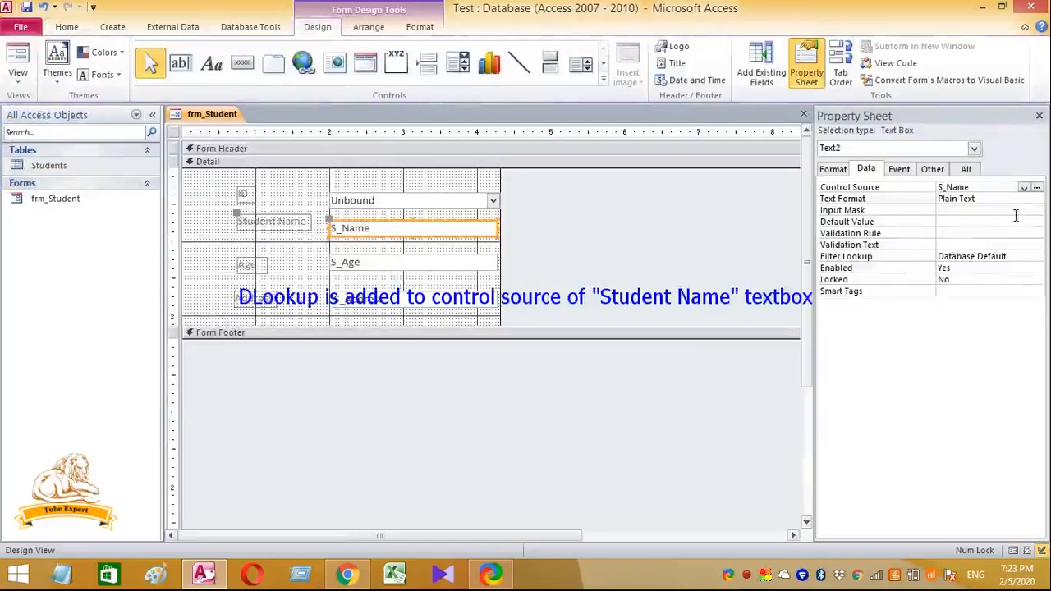
- Open the Expression Builder for the student name text box's control source and display the Students table's fields
click(1036, 188)
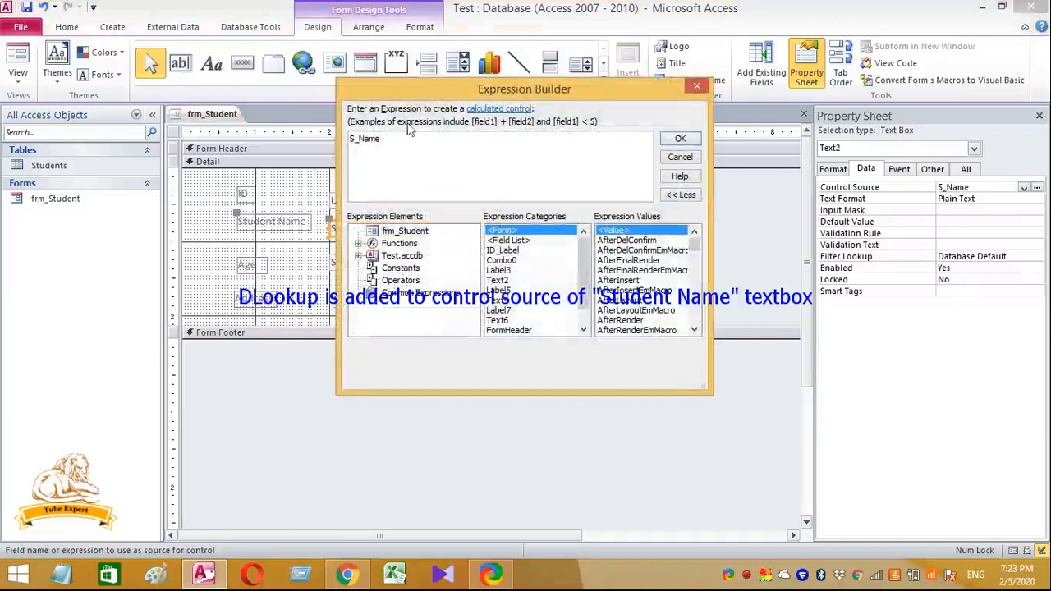
click(386, 257)
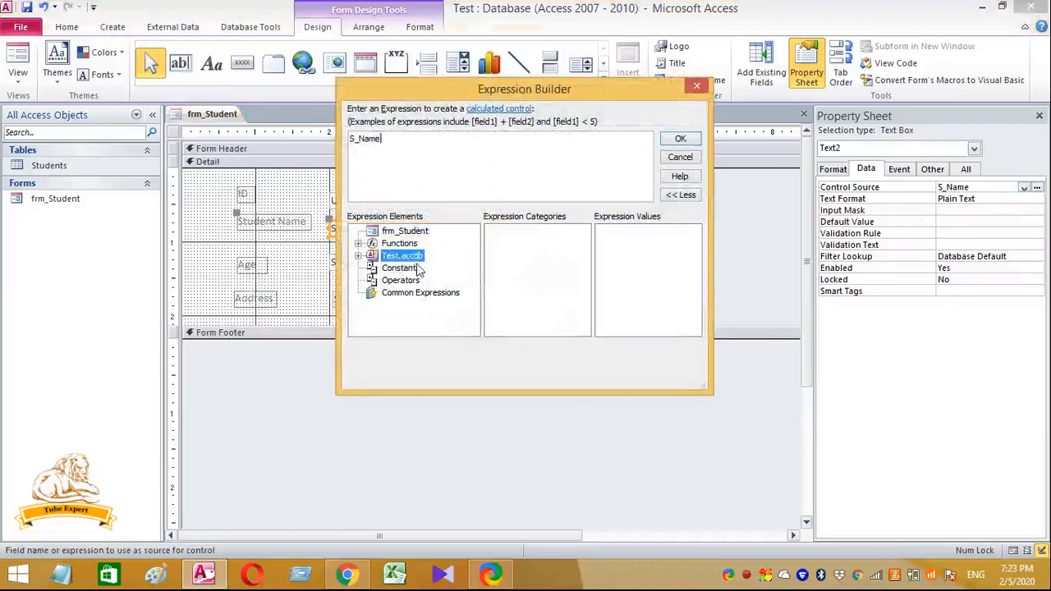
click(358, 255)
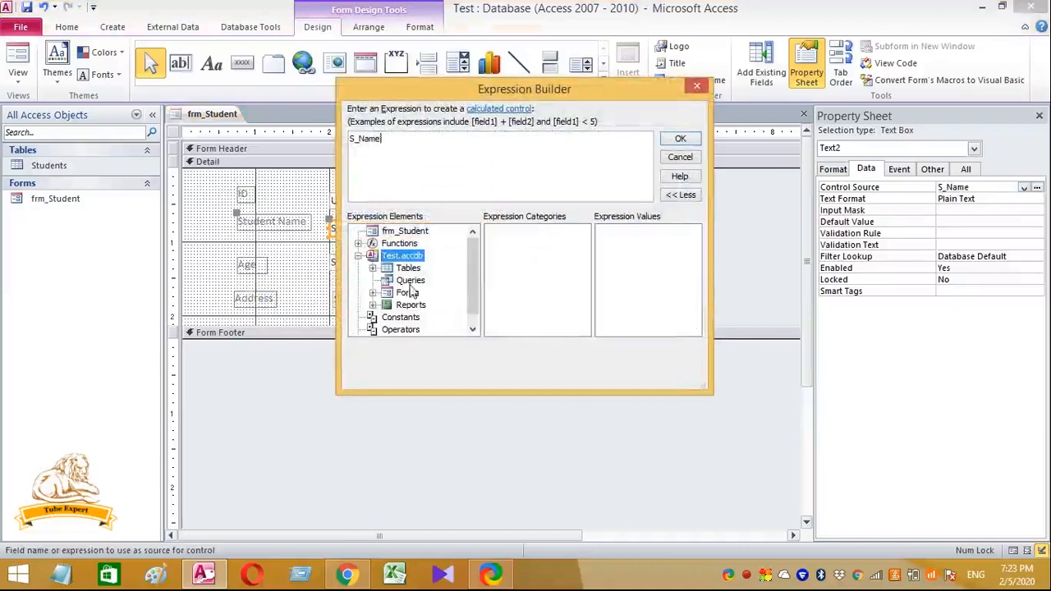
click(372, 268)
click(422, 281)
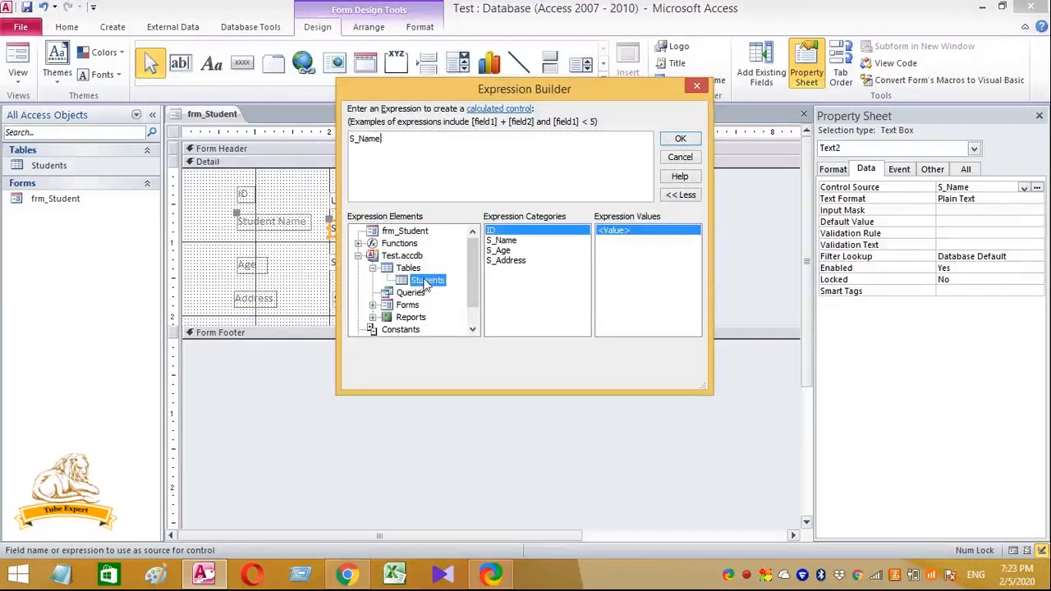
- Replace the S_Name expression with the start of a lookup on the Students table: =DlookUp("[S_Name]","Students","
drag(382, 140, 319, 134)
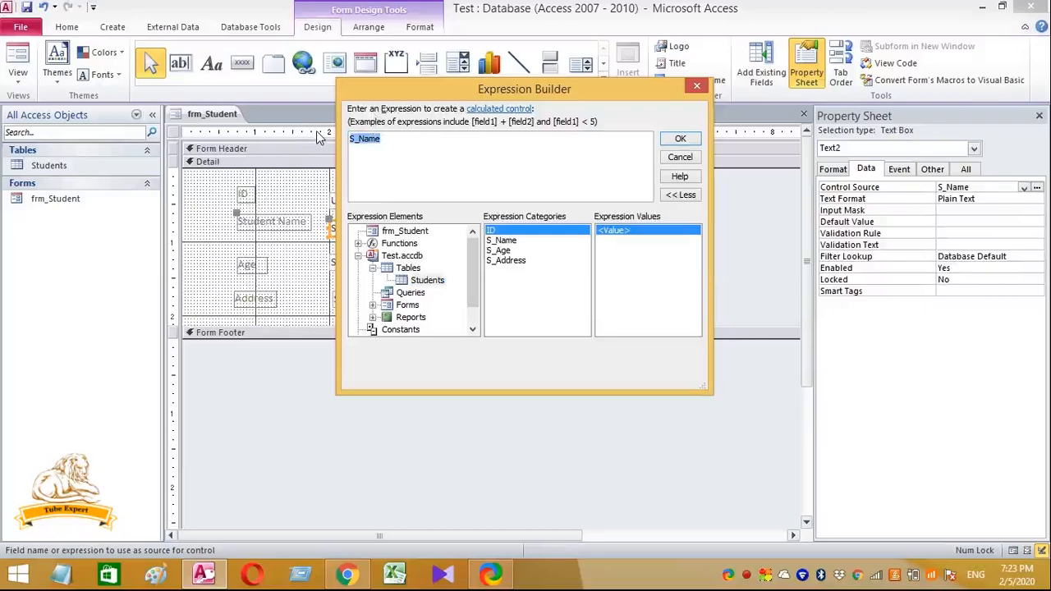
key(Delete)
text(=DlookUp)
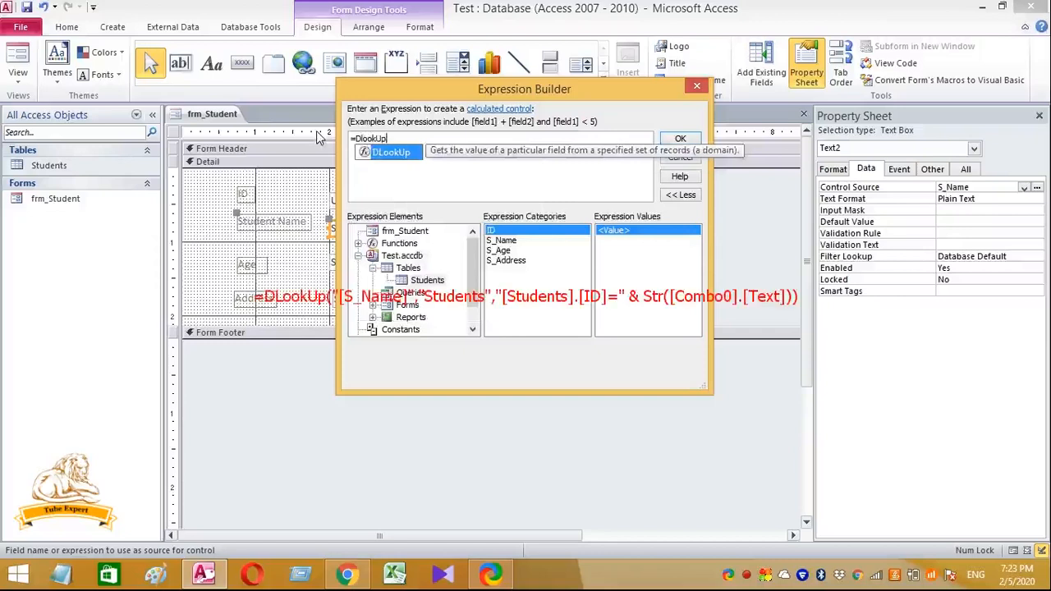
text(("[S_Nam)
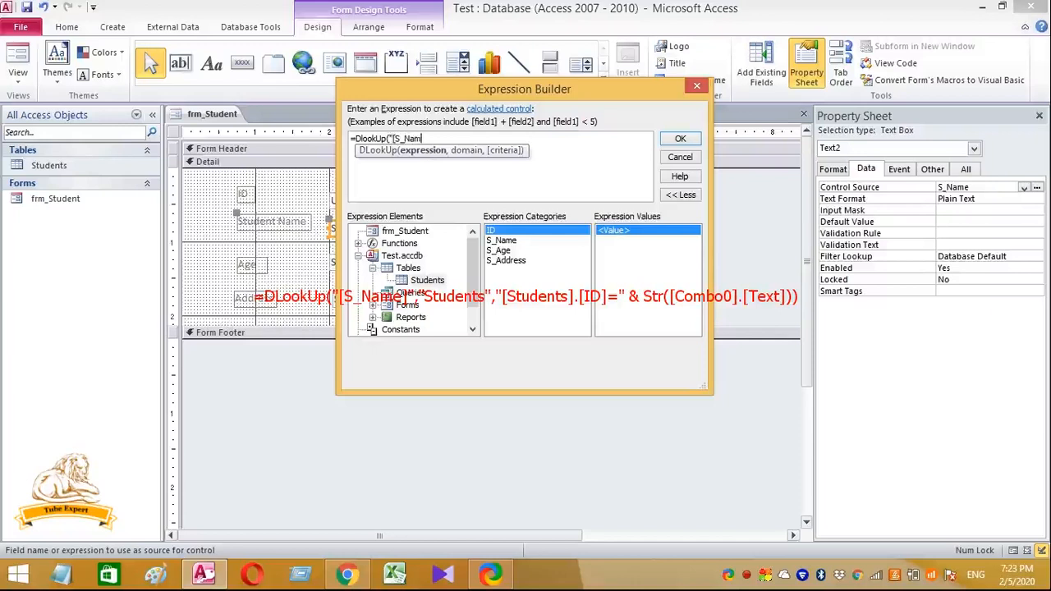
text(e)
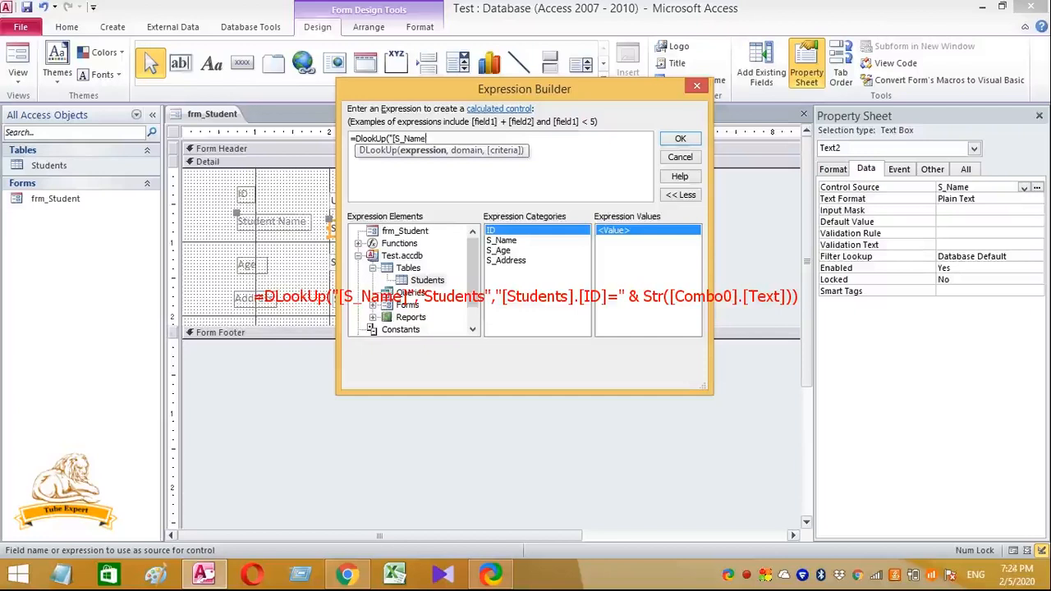
text(]",)
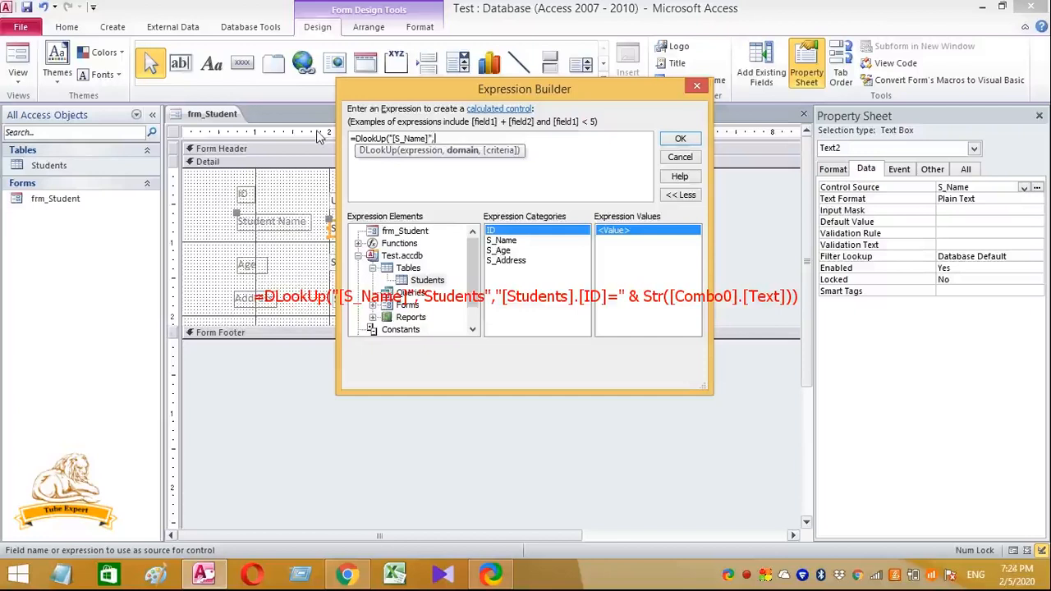
text(")
text(Students",")
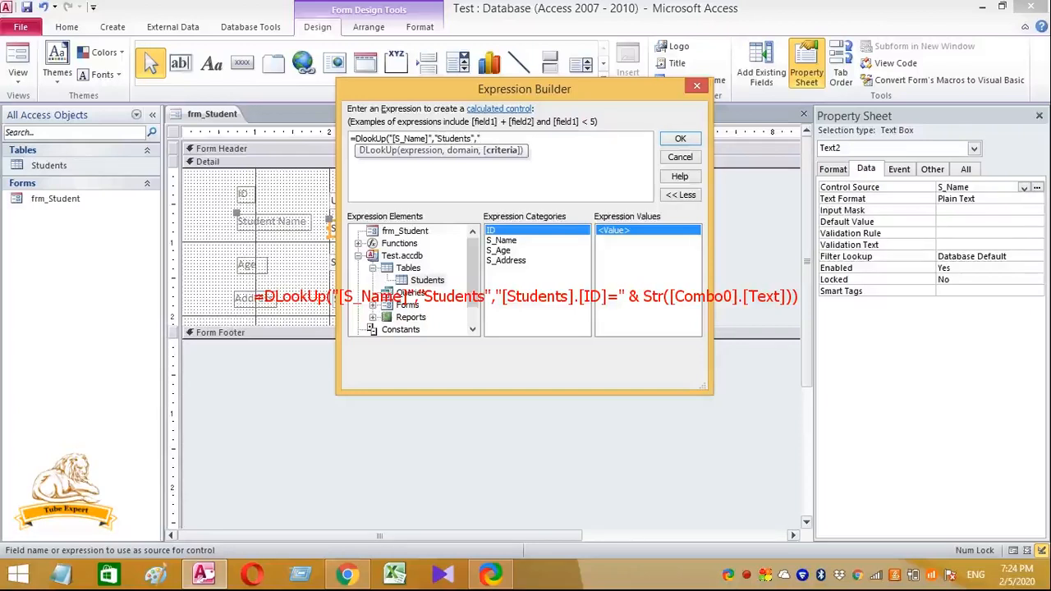
- Continue the DLookUp expression with the criteria [Students].[ID]="& Str(
text([Students].[ID]="&)
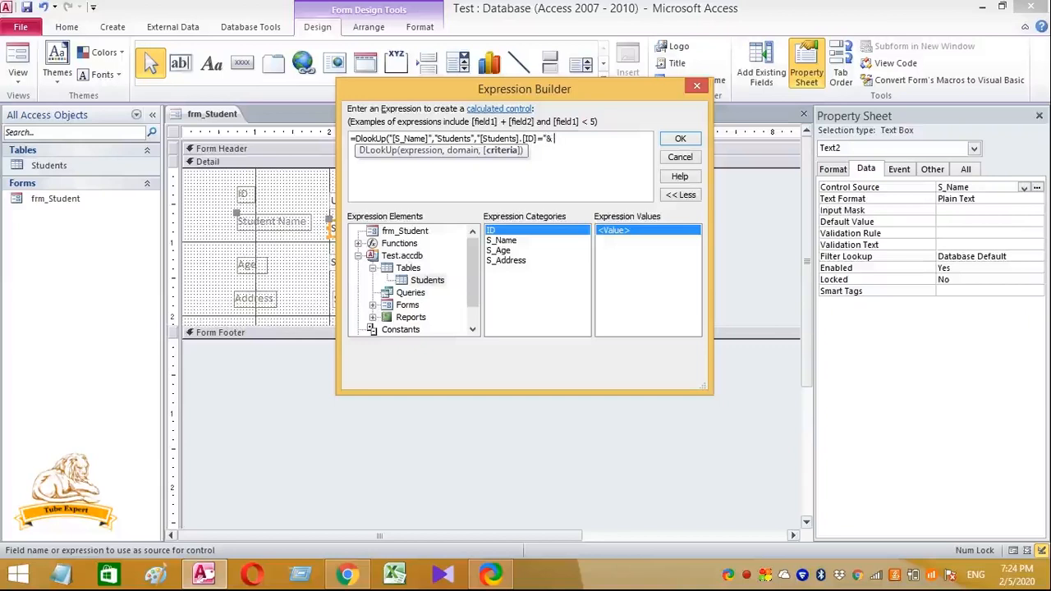
text(Str)
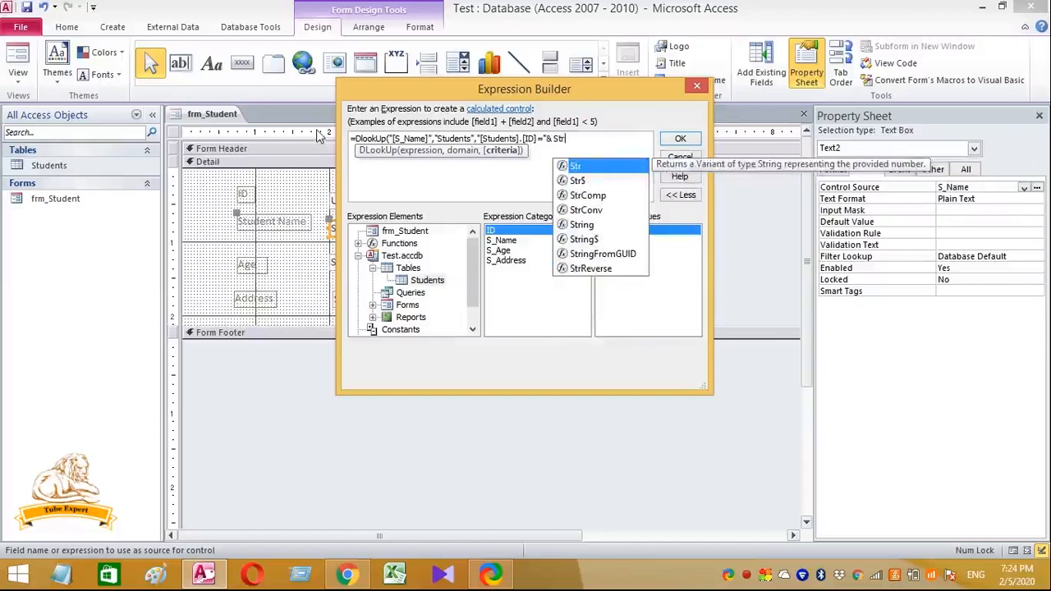
text(()
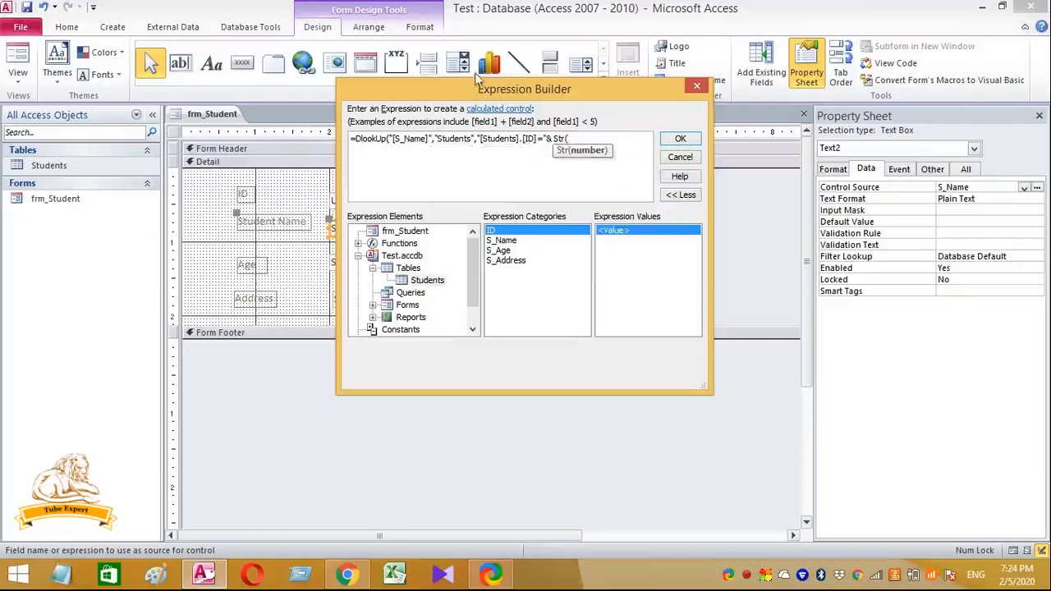
- Browse the controls of the loaded form frm_Student in the Expression Builder and select the ID combo box, Combo0
drag(493, 89, 642, 282)
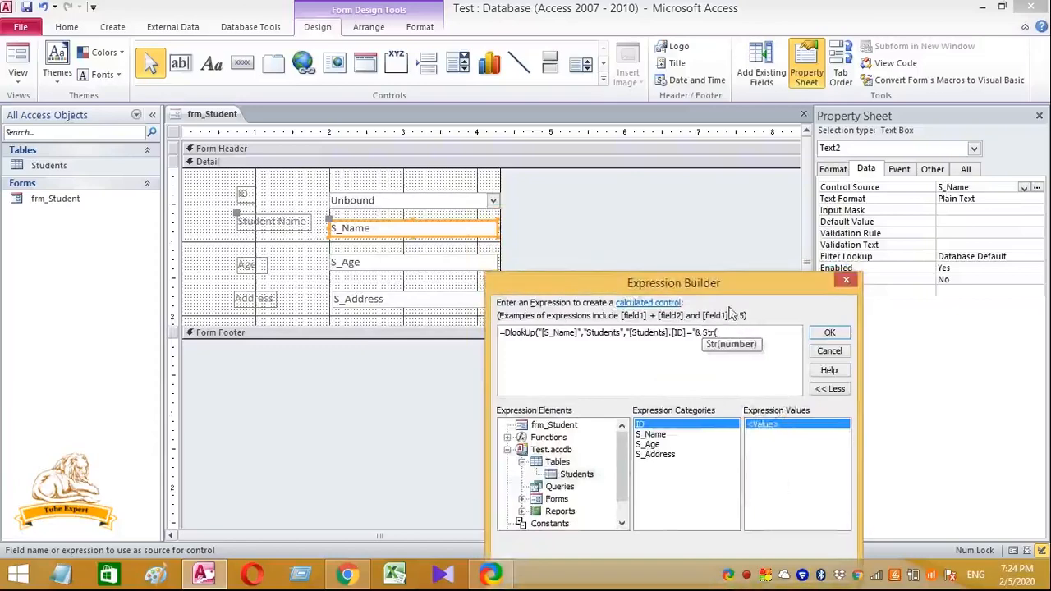
drag(729, 282, 685, 108)
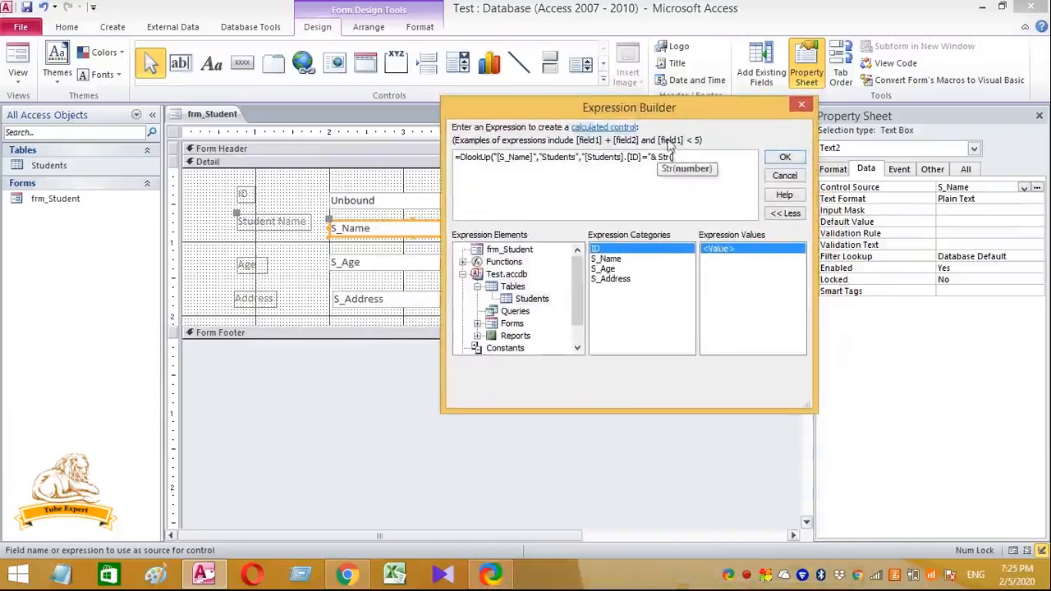
click(478, 324)
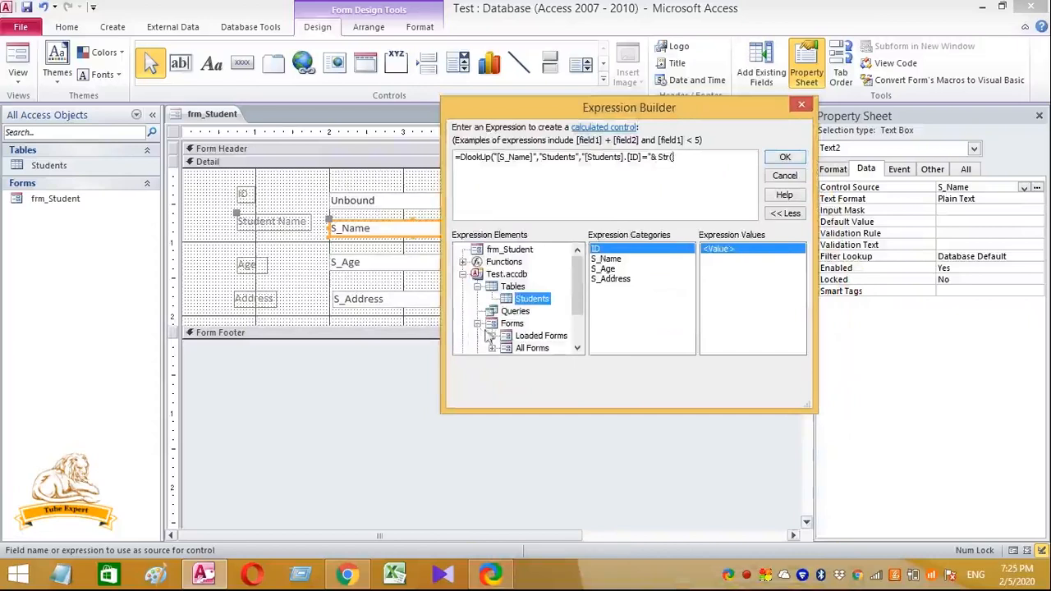
scroll(580, 308, down, 1)
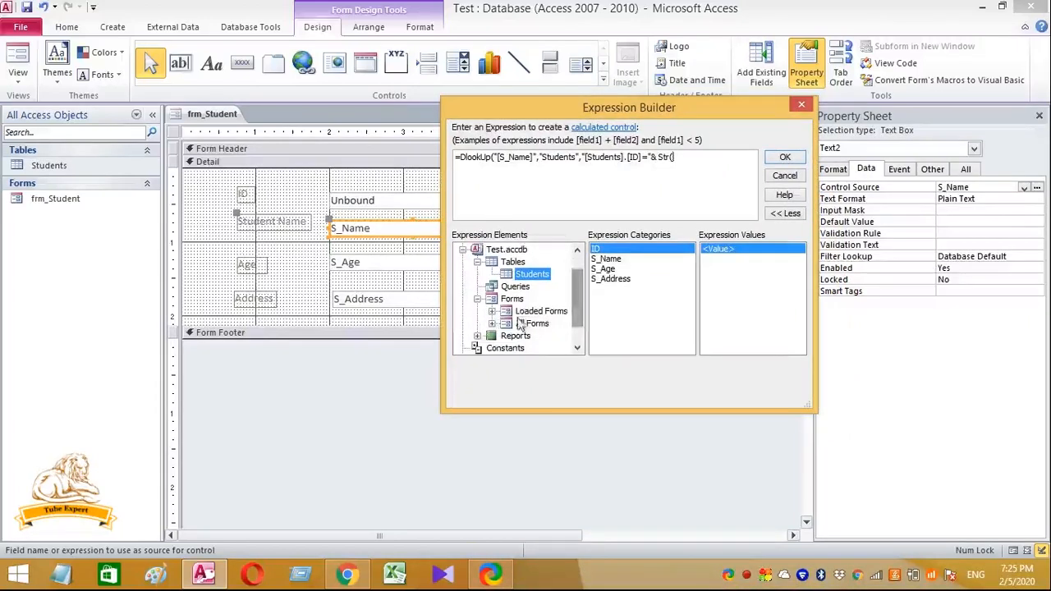
click(492, 312)
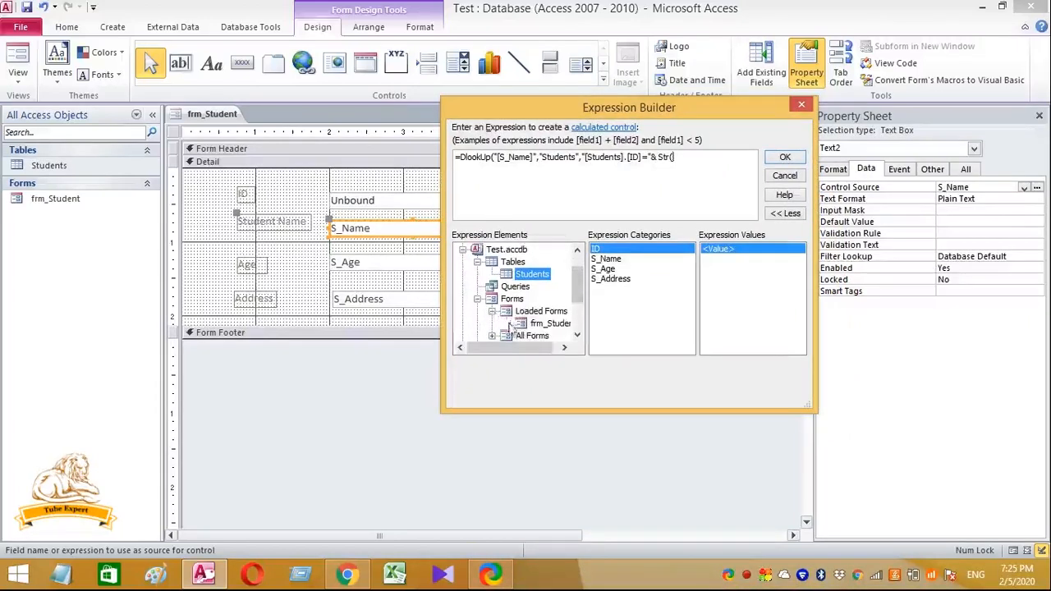
click(549, 323)
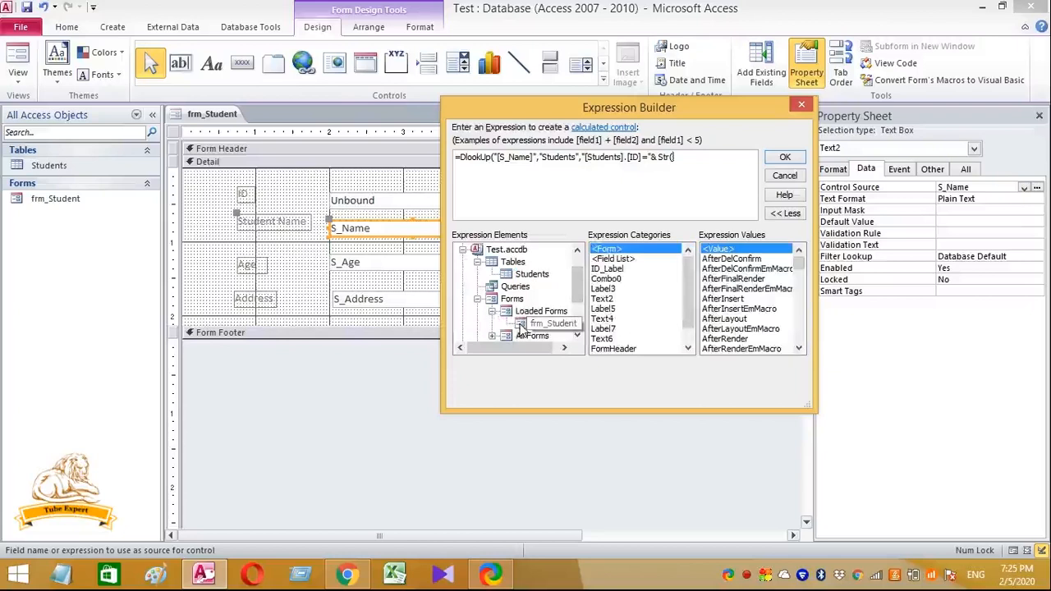
click(608, 278)
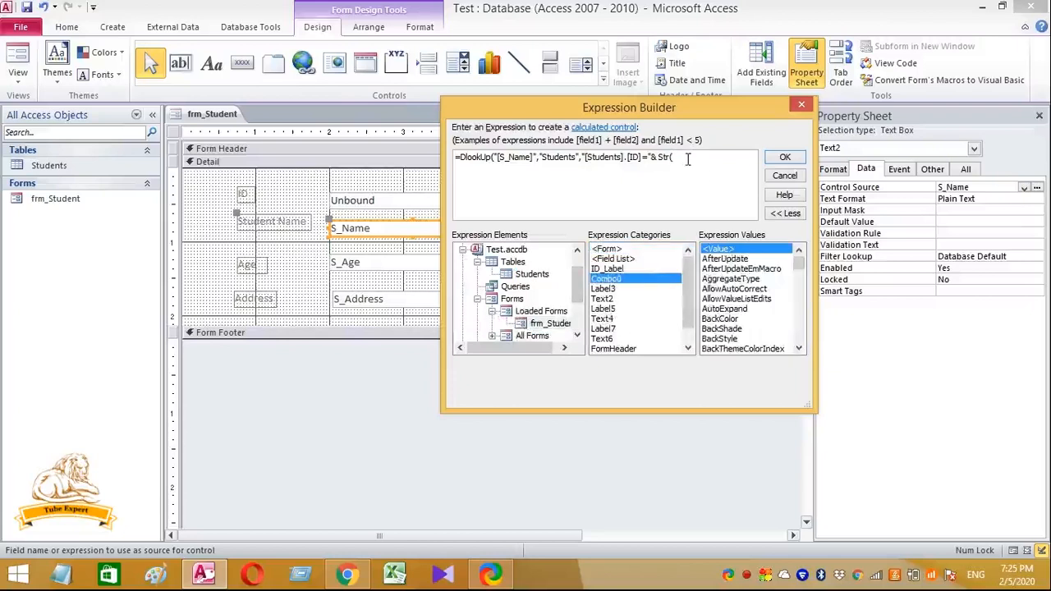
- Complete the student name lookup with [Combo0].[Text] as the Str argument, close both parentheses, and apply the expression to the text box
click(688, 158)
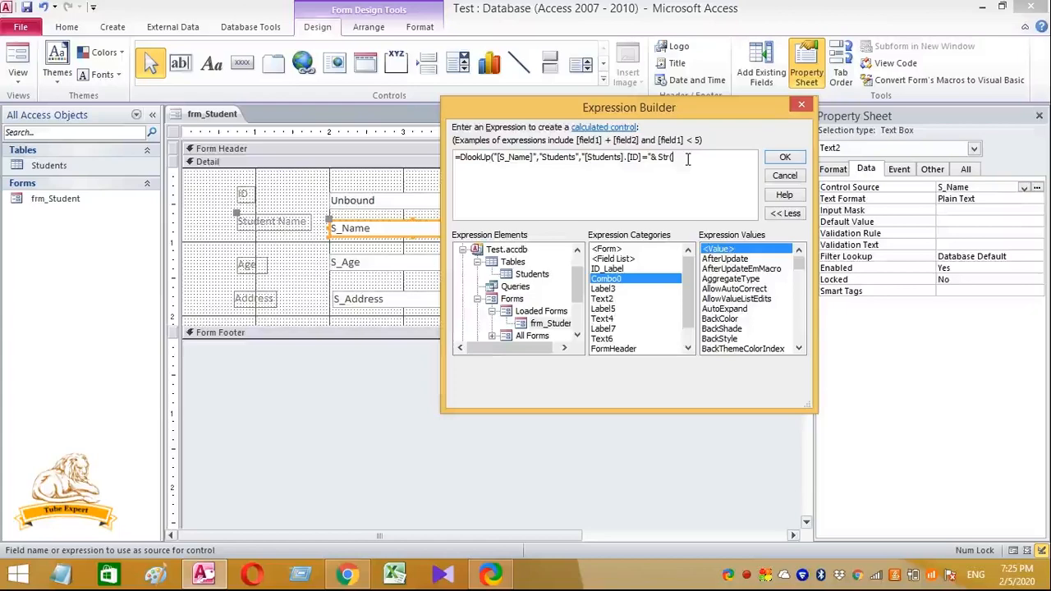
text([C)
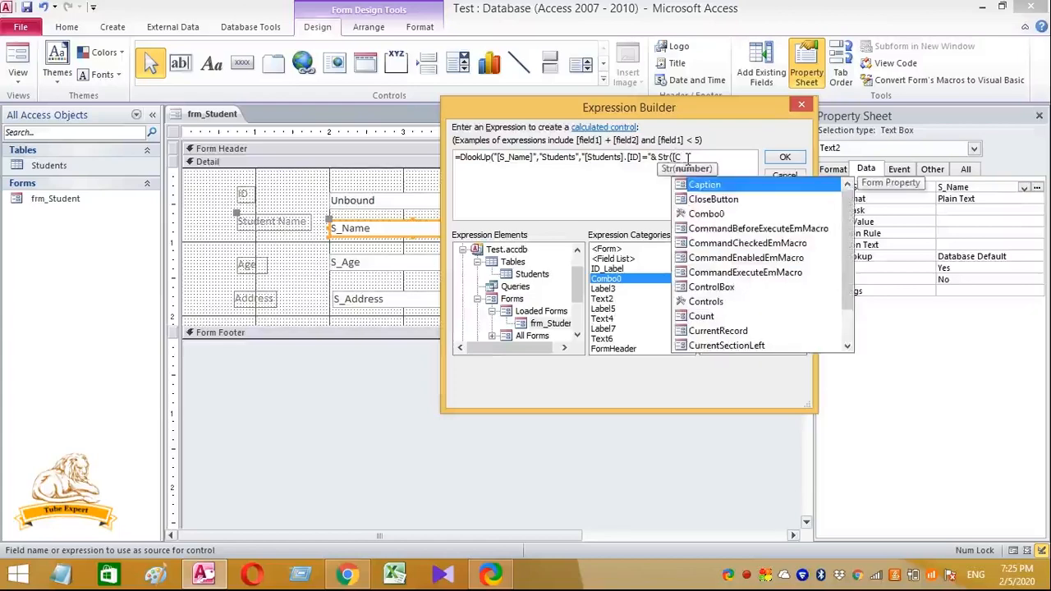
text(ombo0)
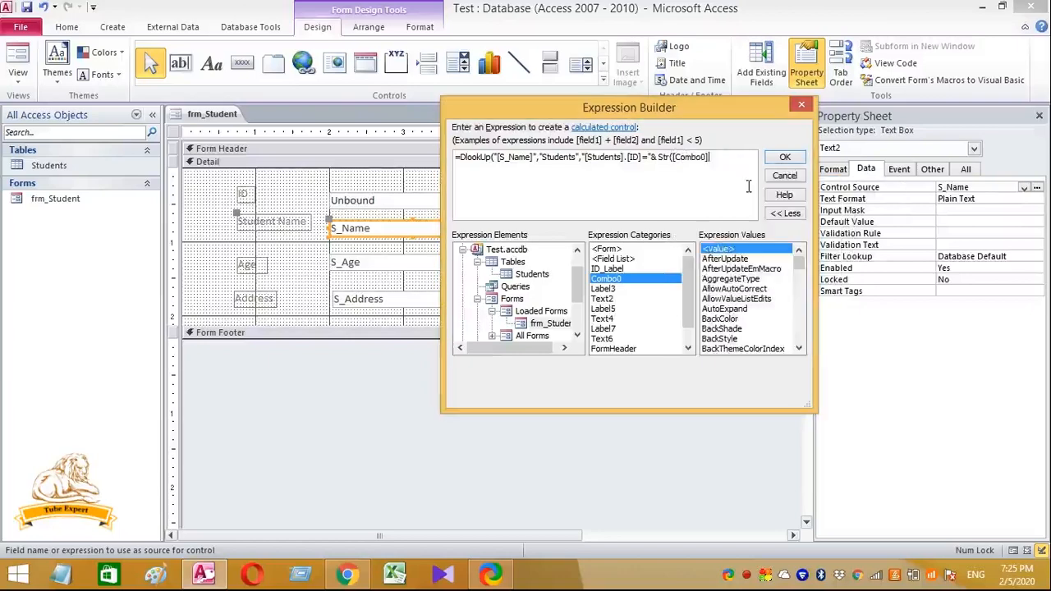
double_click(748, 186)
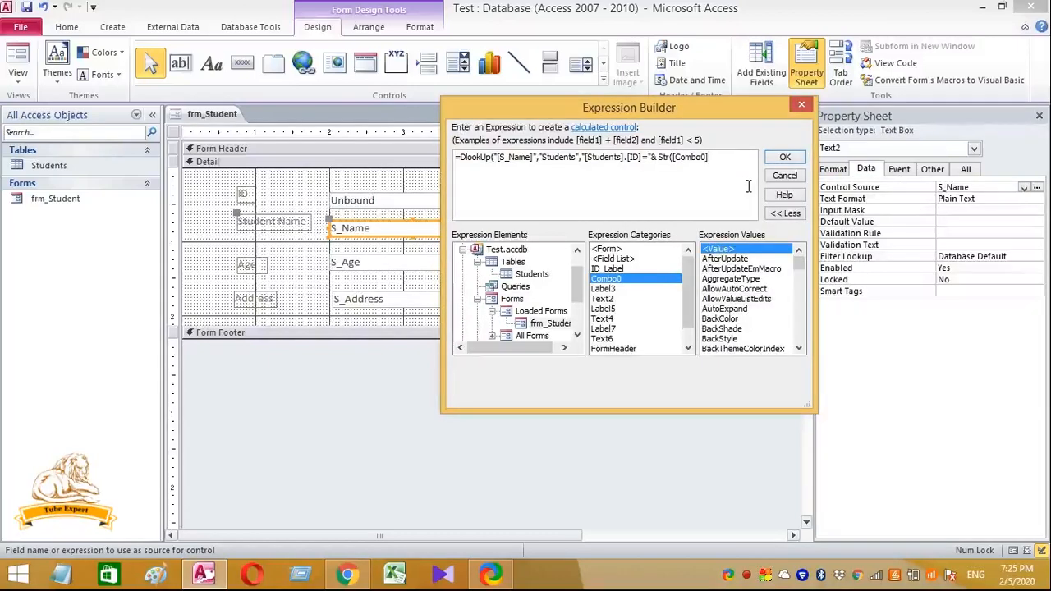
text(.)
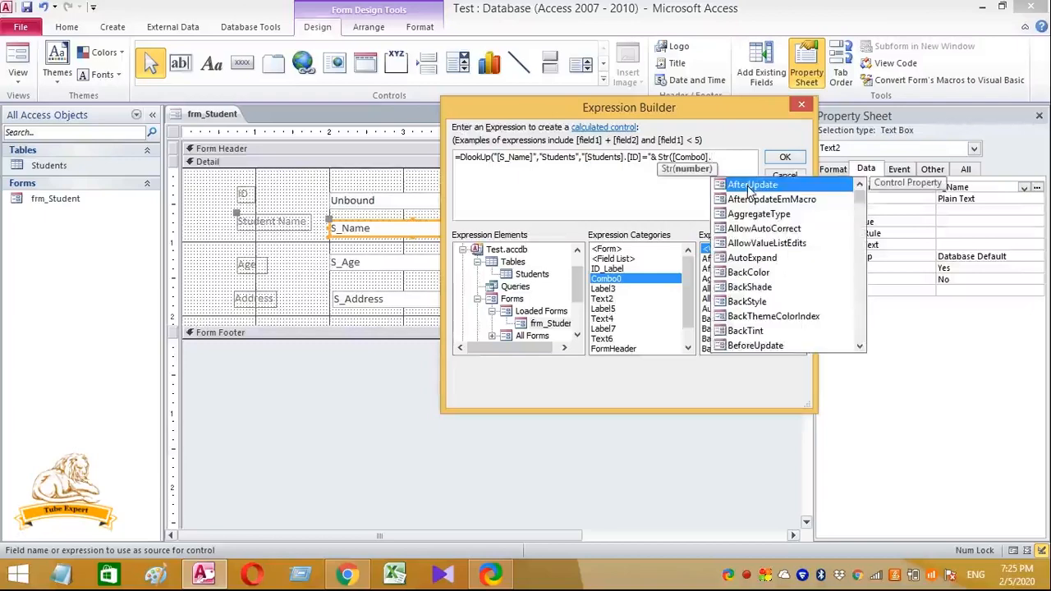
text([Test)
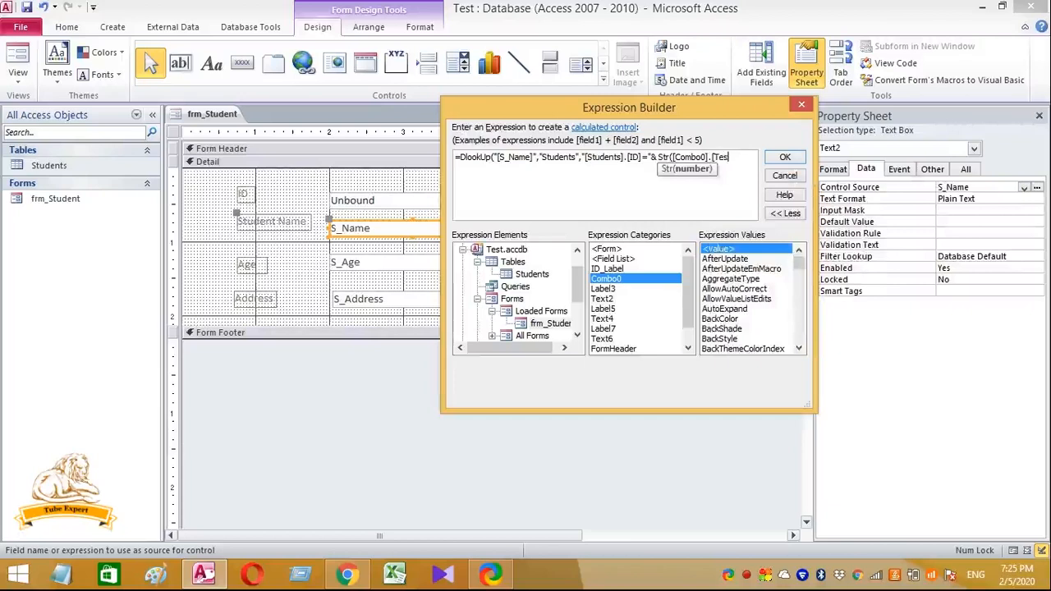
key(BackSpace)
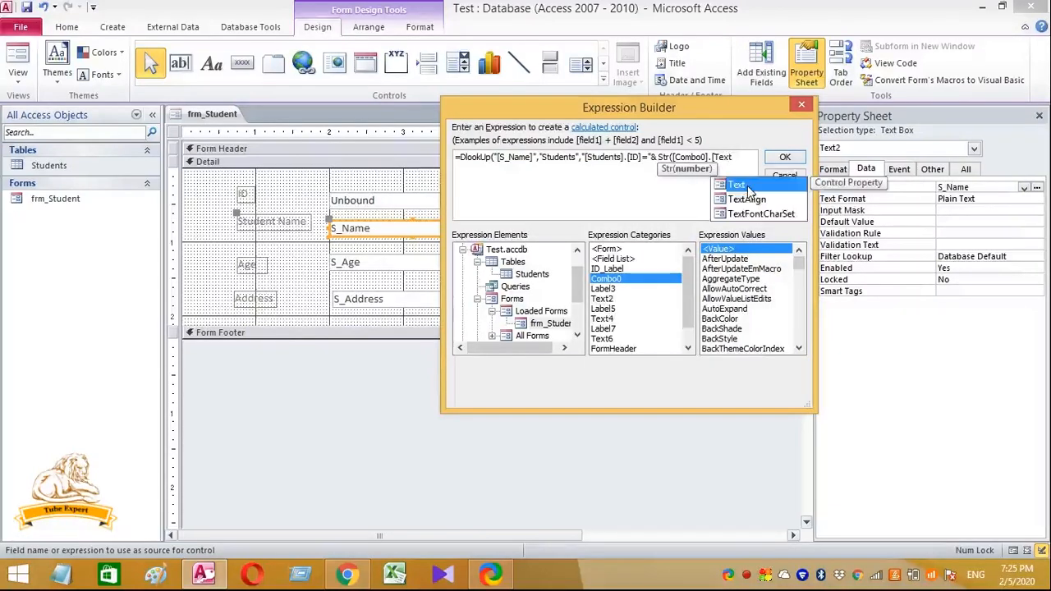
double_click(749, 187)
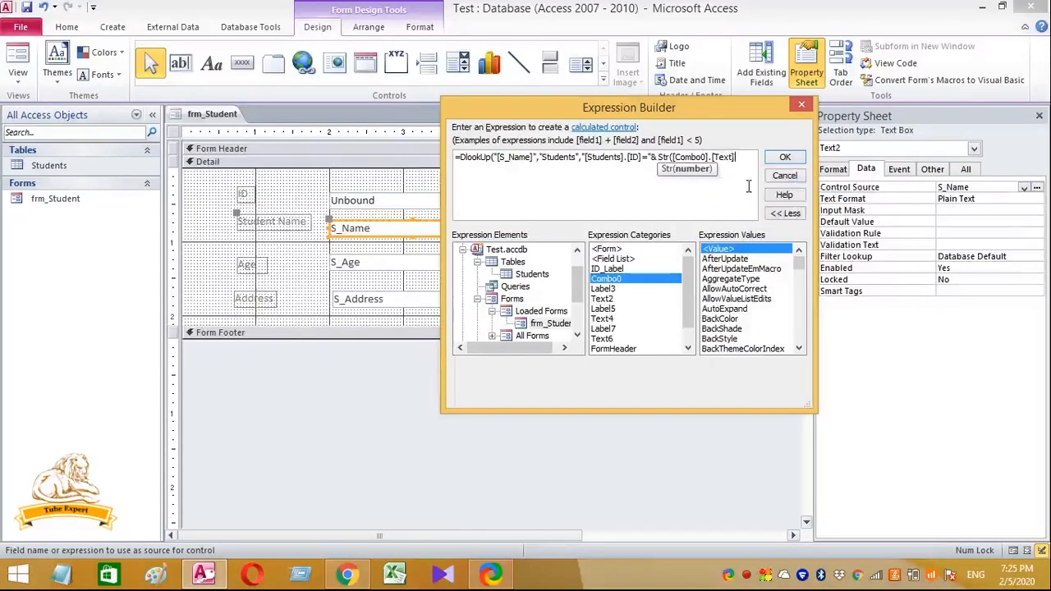
text()))
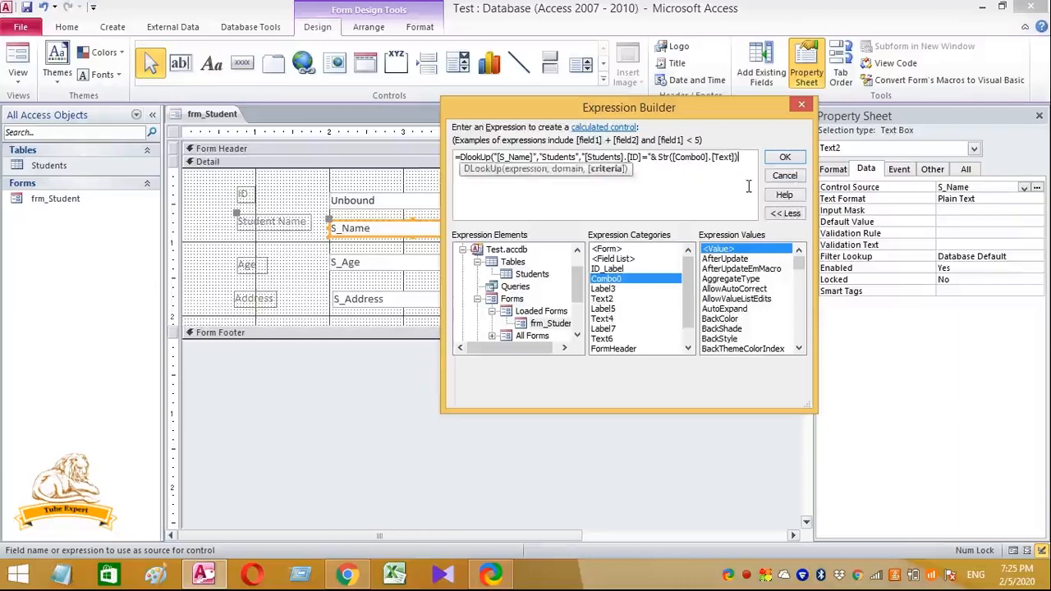
click(783, 157)
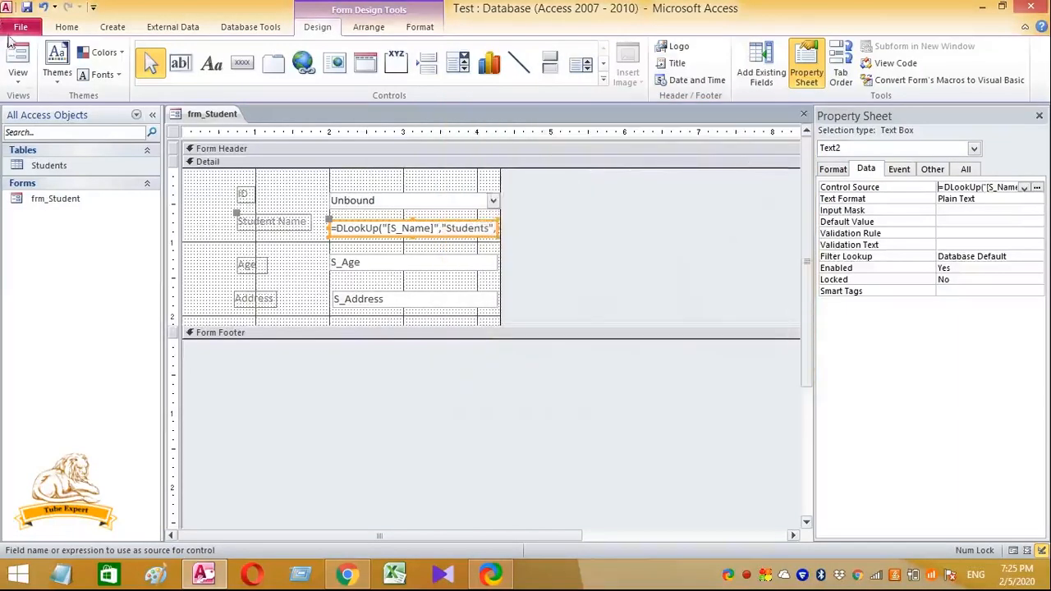
- Test the student name lookup in Form View by choosing ID 1001, and return to Design View
click(18, 60)
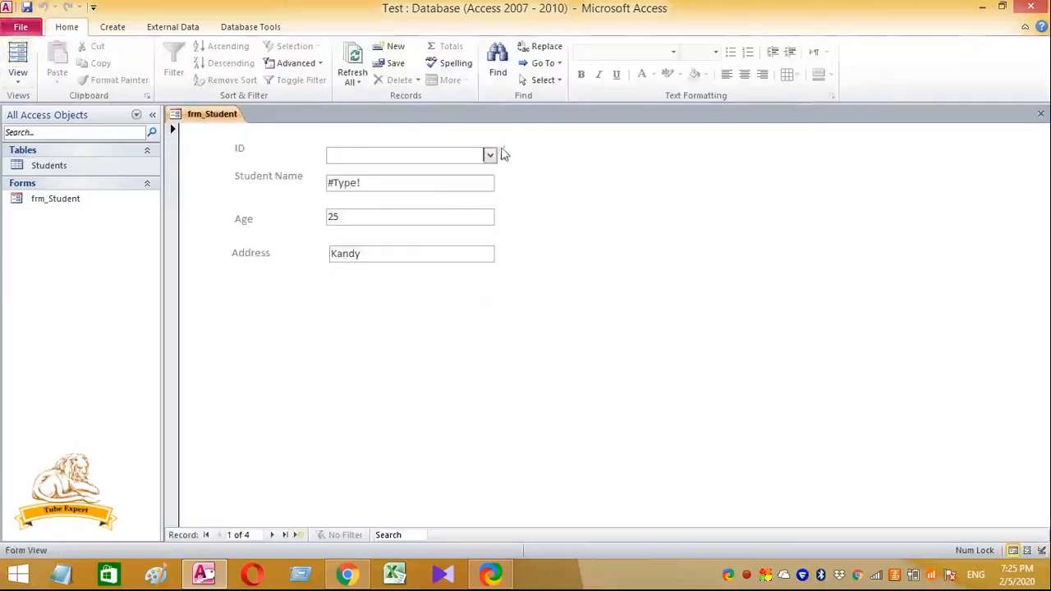
click(490, 155)
click(486, 172)
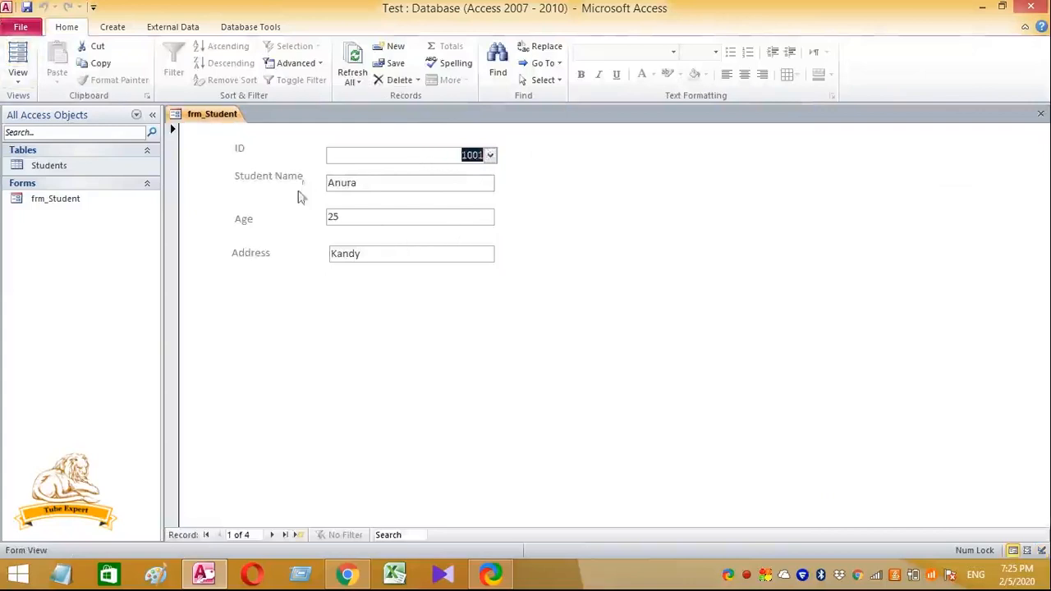
right_click(426, 330)
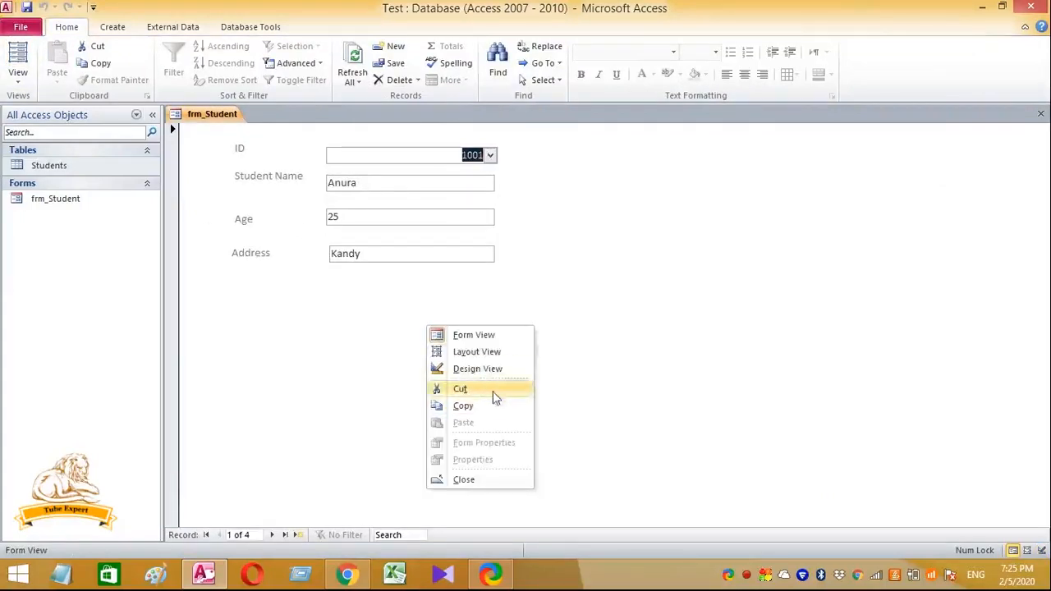
click(486, 369)
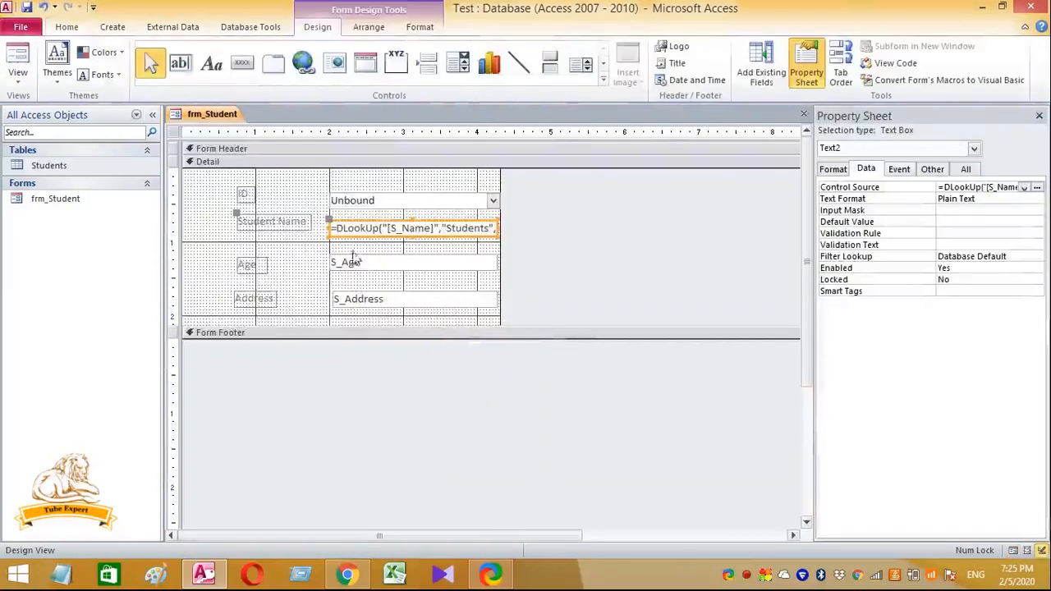
- Copy the student name's DLookUp expression into the age text box's control source, replacing the looked-up field with S_Age
click(350, 228)
drag(332, 228, 542, 235)
key(ctrl+c)
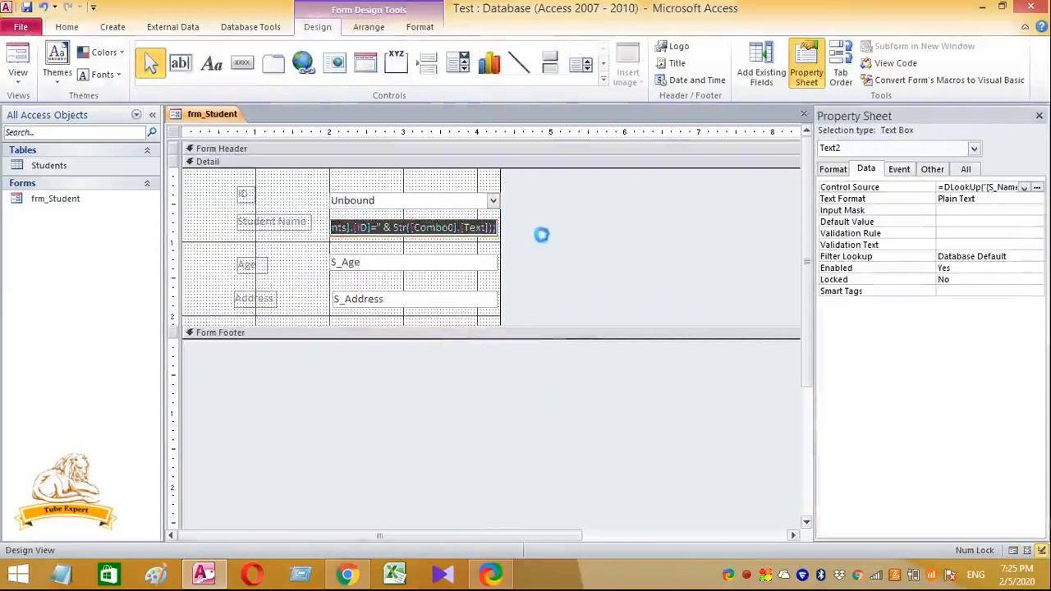
click(433, 265)
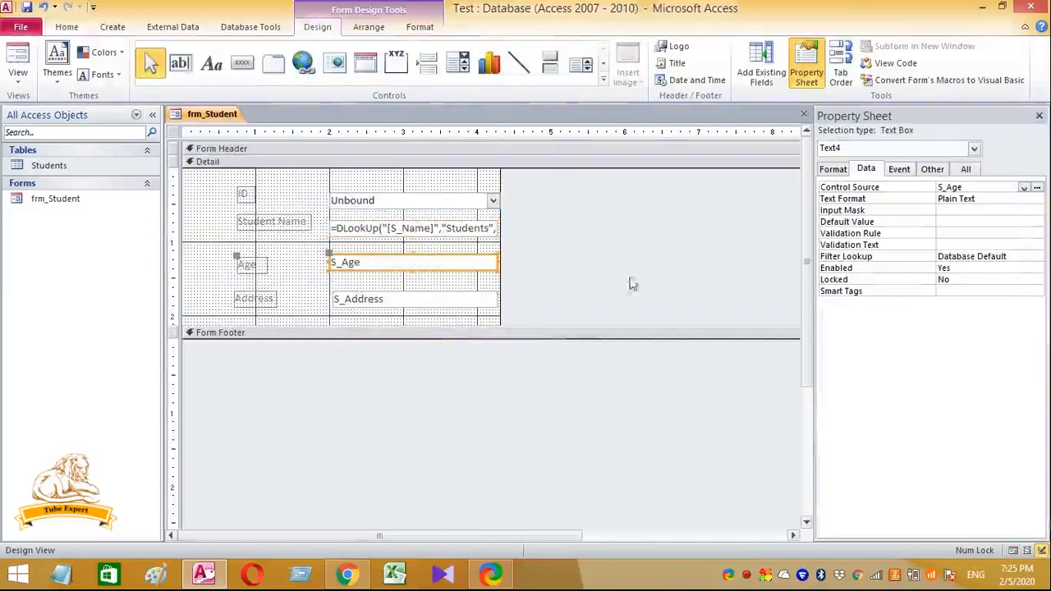
click(1037, 188)
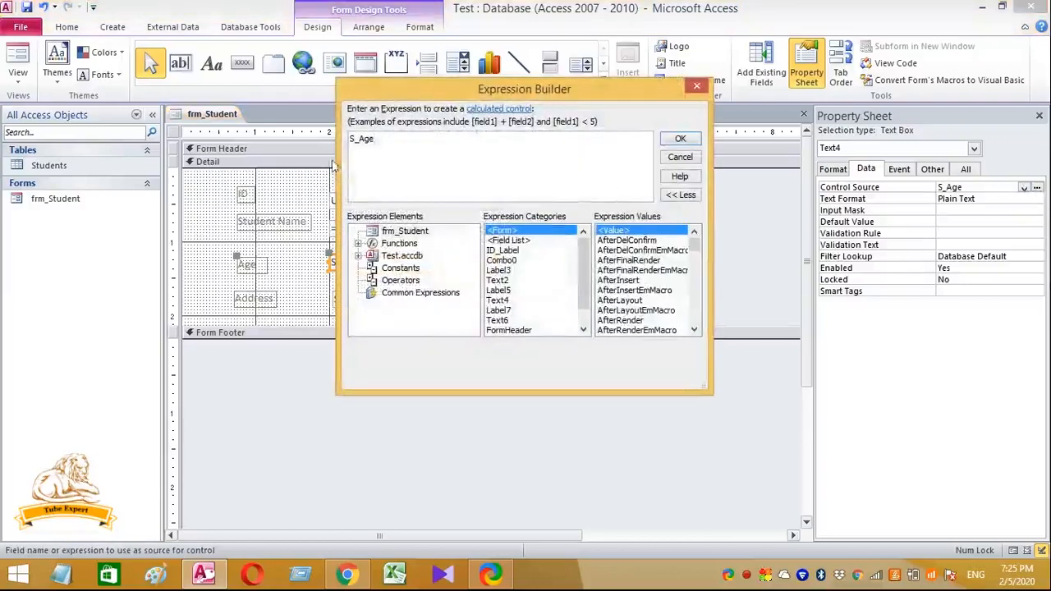
drag(381, 141, 324, 138)
key(ctrl+v)
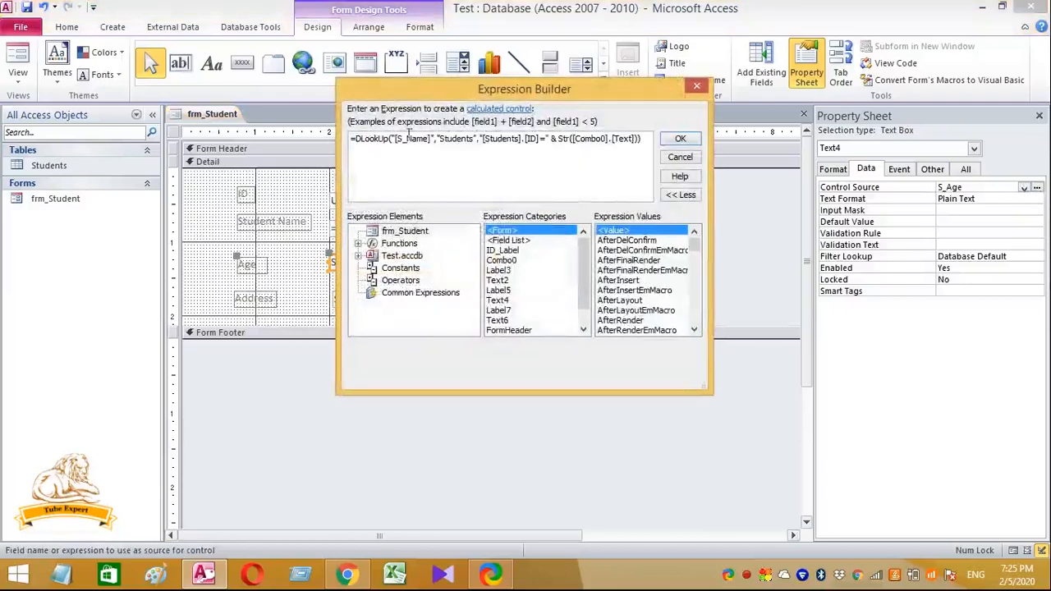
drag(406, 140, 430, 146)
text(Age)
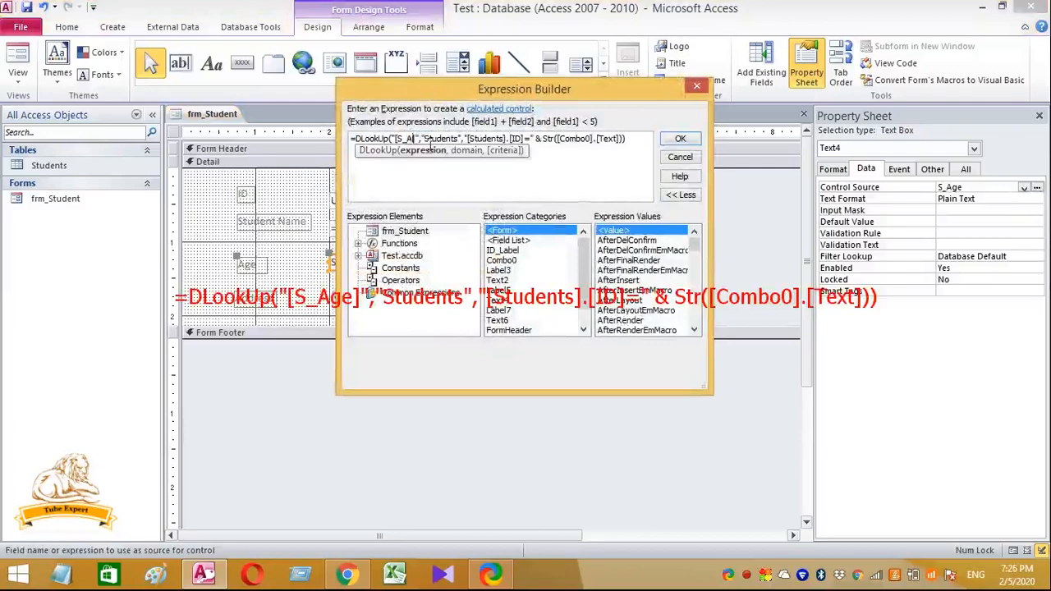
click(689, 138)
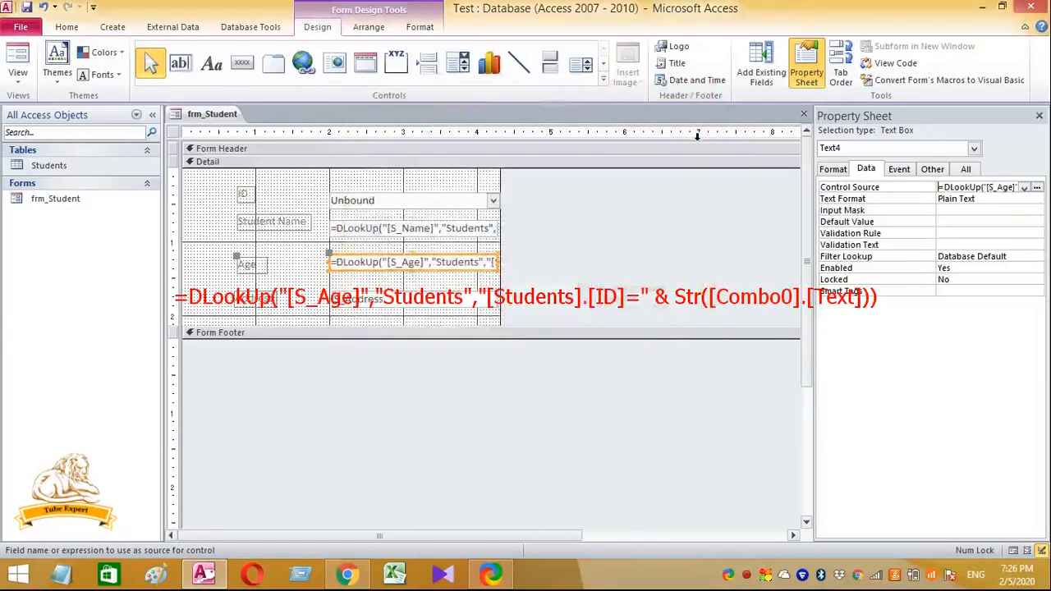
- Test the age lookup in Form View with ID 1001 chosen in the combo box, and return to Design View
click(17, 58)
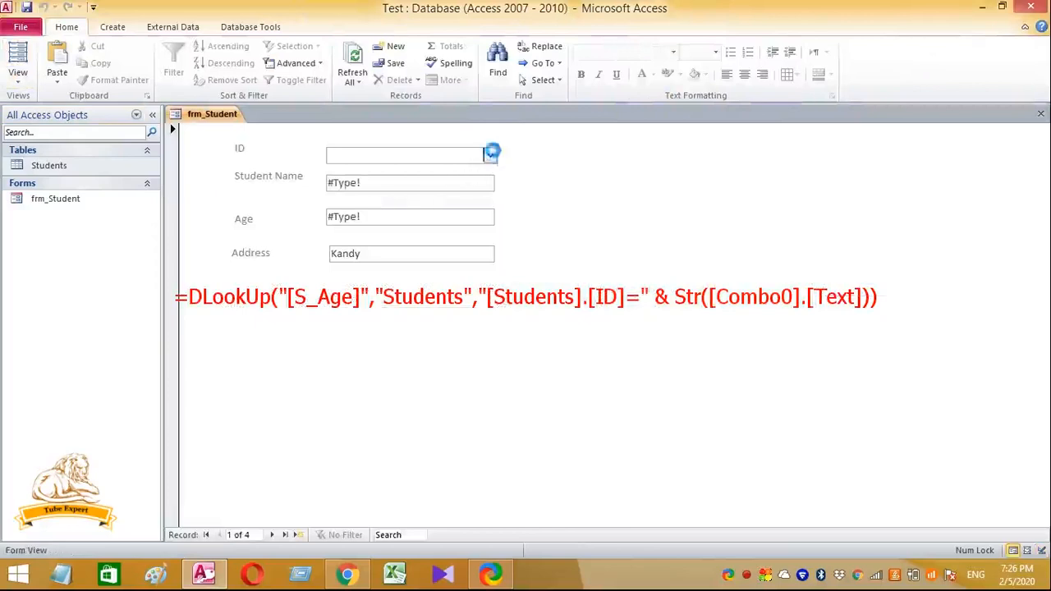
click(491, 155)
click(481, 174)
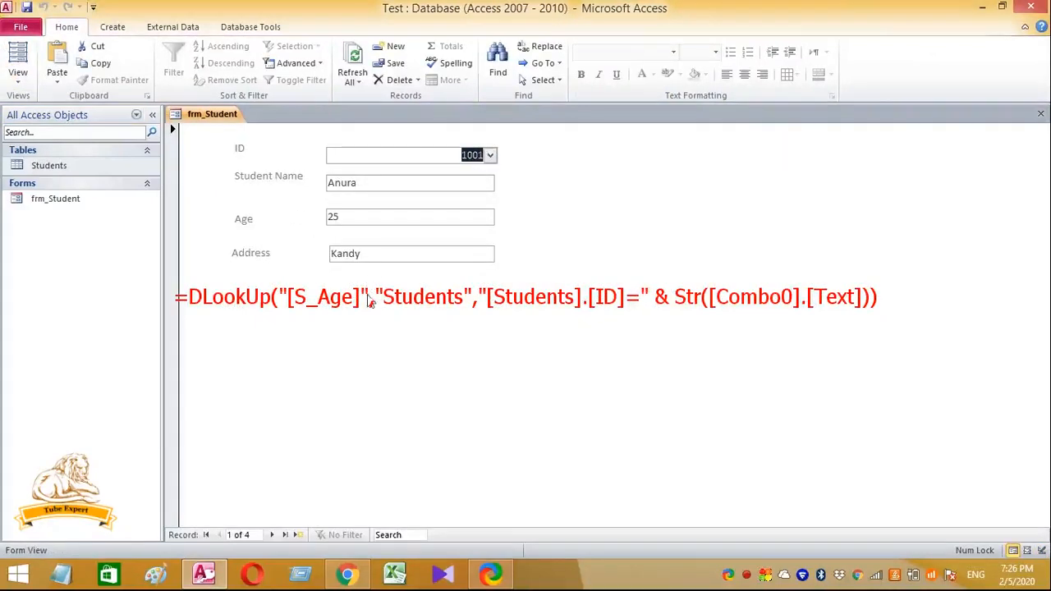
right_click(369, 298)
click(411, 339)
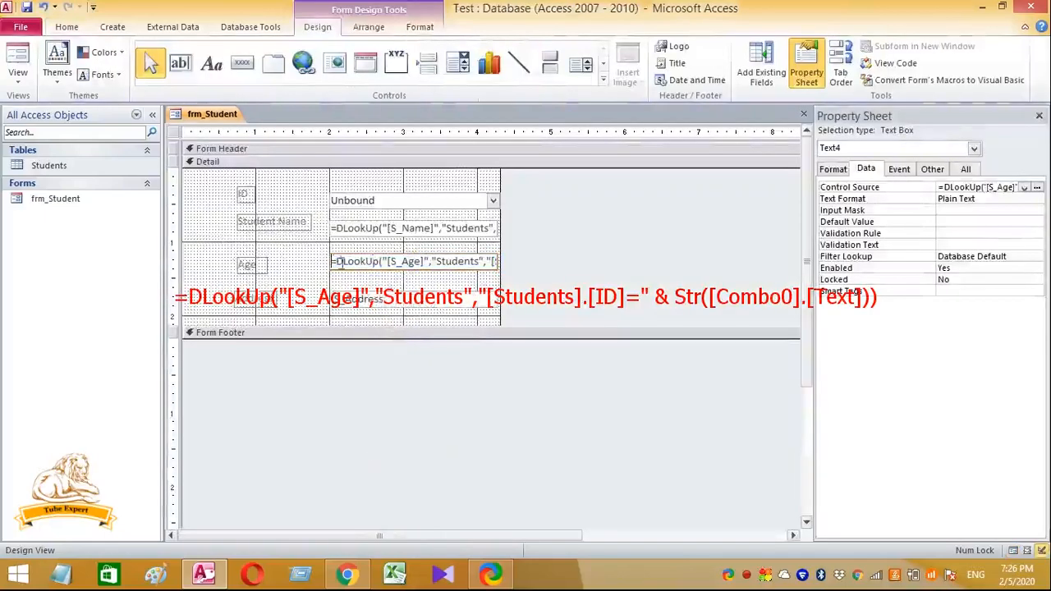
- Copy the age text box's DLookUp expression into the address text box's control source, replacing the looked-up field with S_Address
drag(334, 262, 530, 289)
key(ctrl+c)
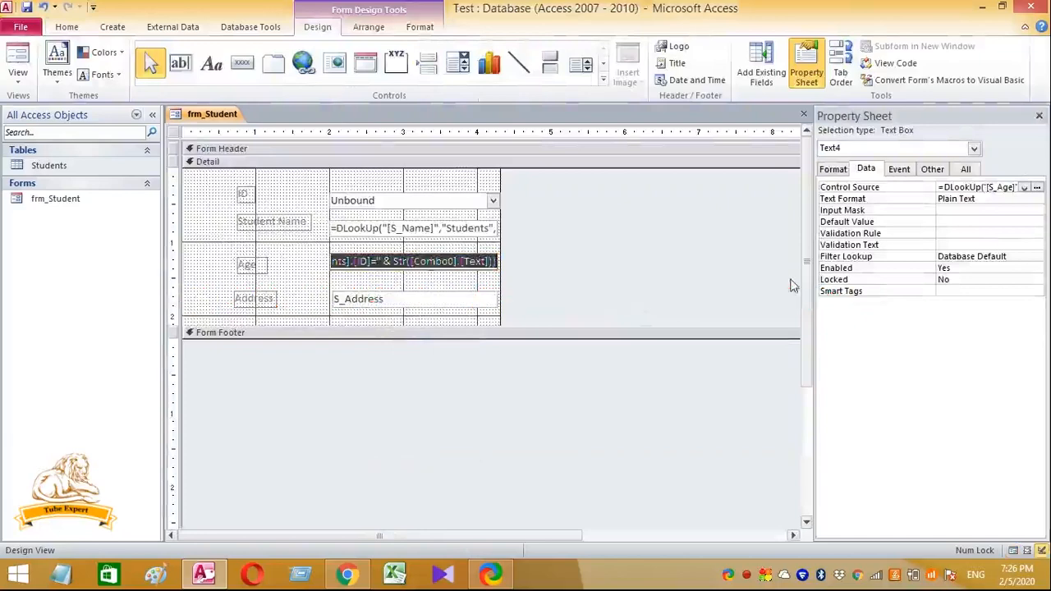
click(420, 301)
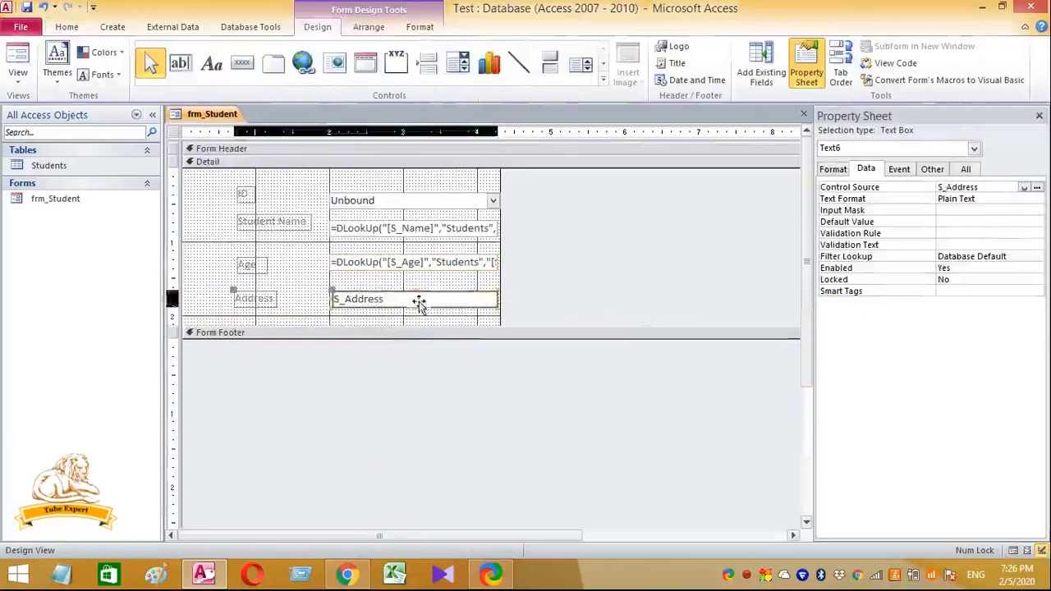
click(1037, 187)
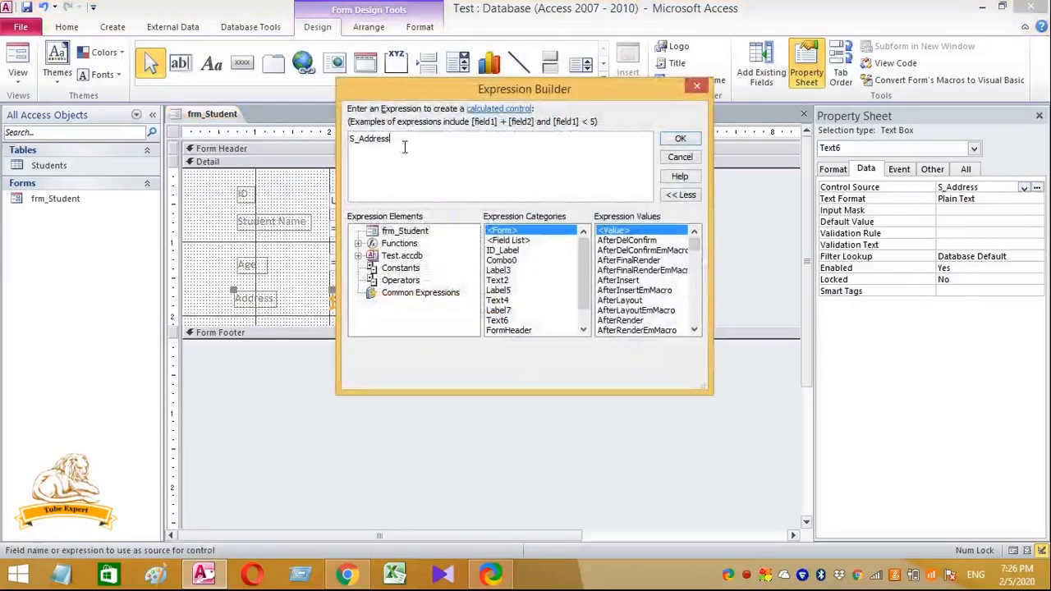
key(ctrl+a)
key(ctrl+v)
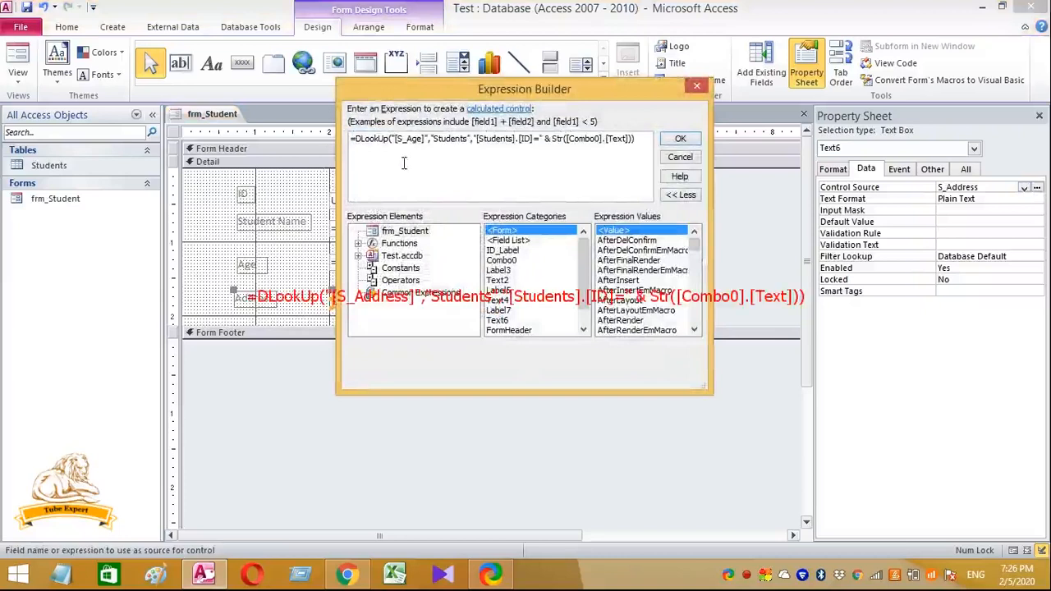
drag(405, 139, 423, 145)
text(Address)
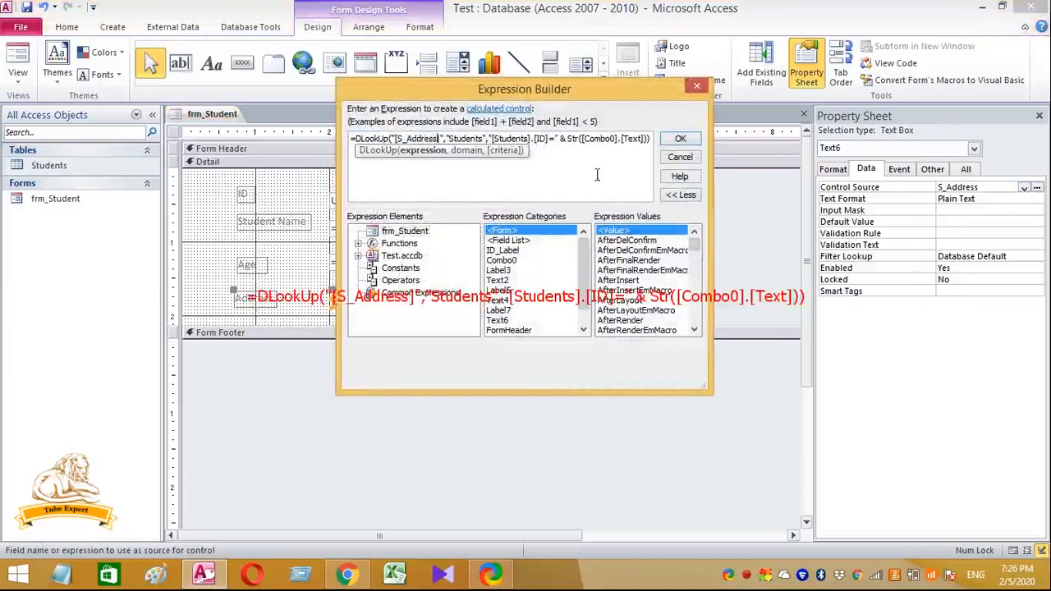
click(680, 138)
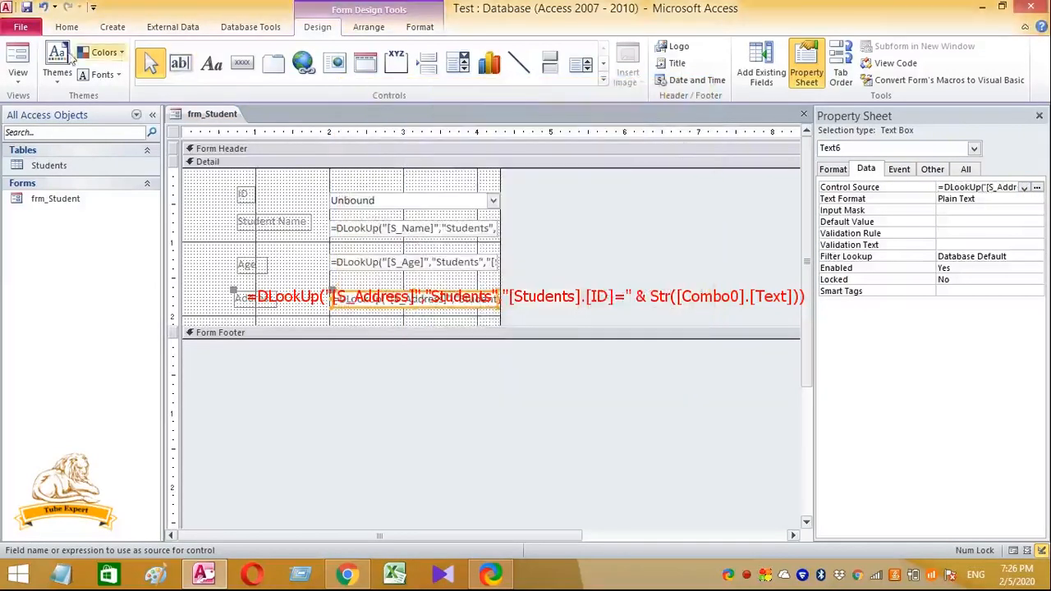
- Test the name, age and address lookups in Form View with IDs 1001 and 1002, and return to Design View
click(17, 57)
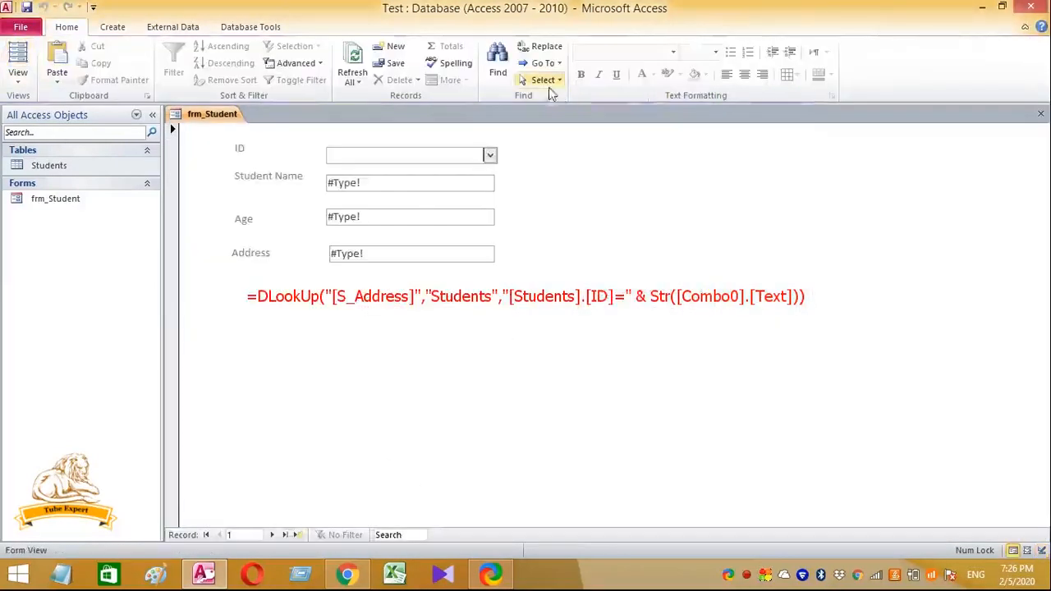
click(490, 155)
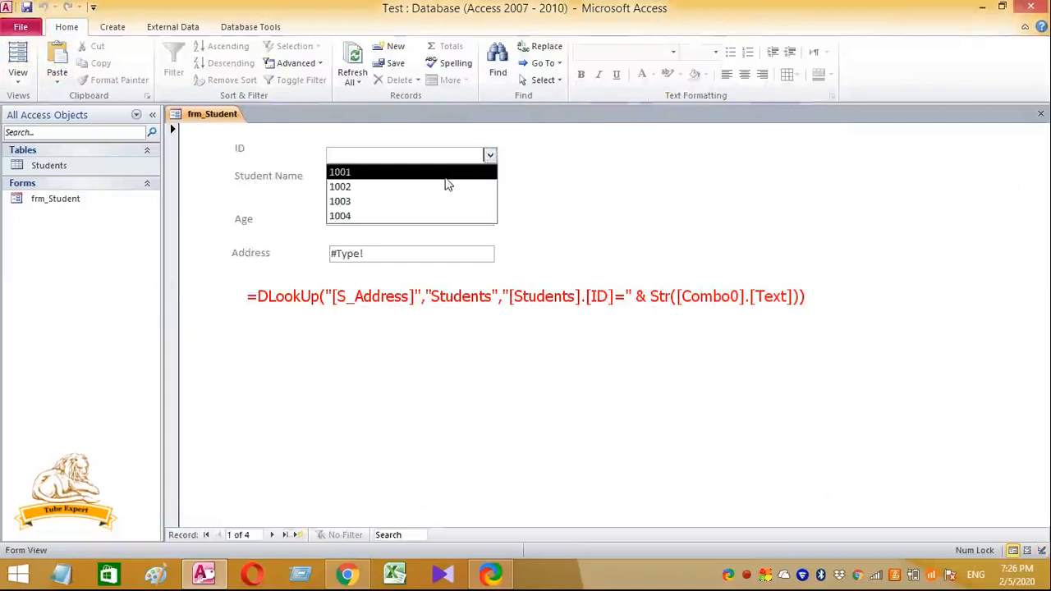
click(445, 173)
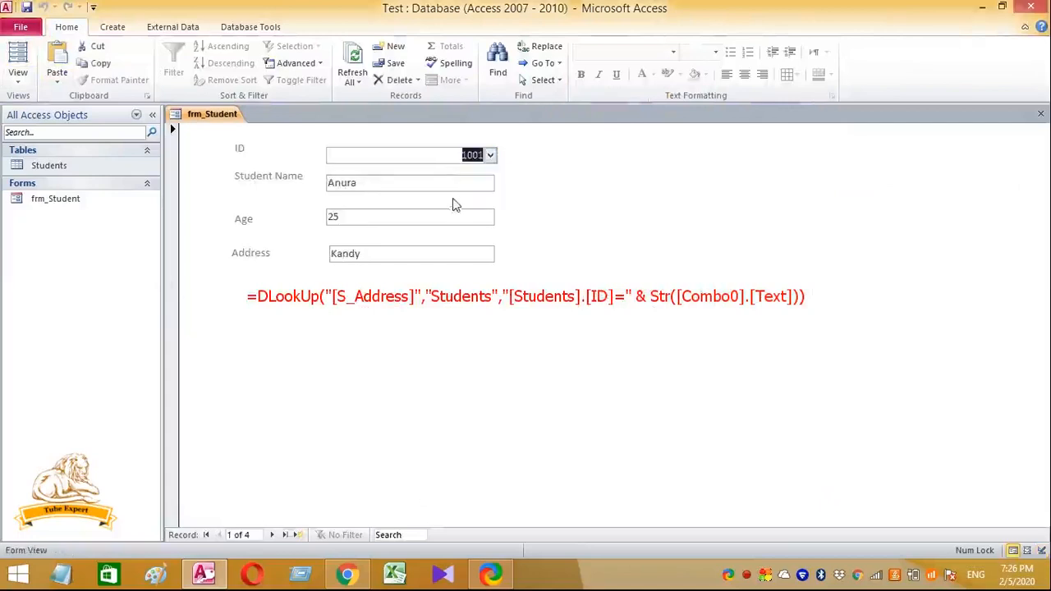
click(491, 155)
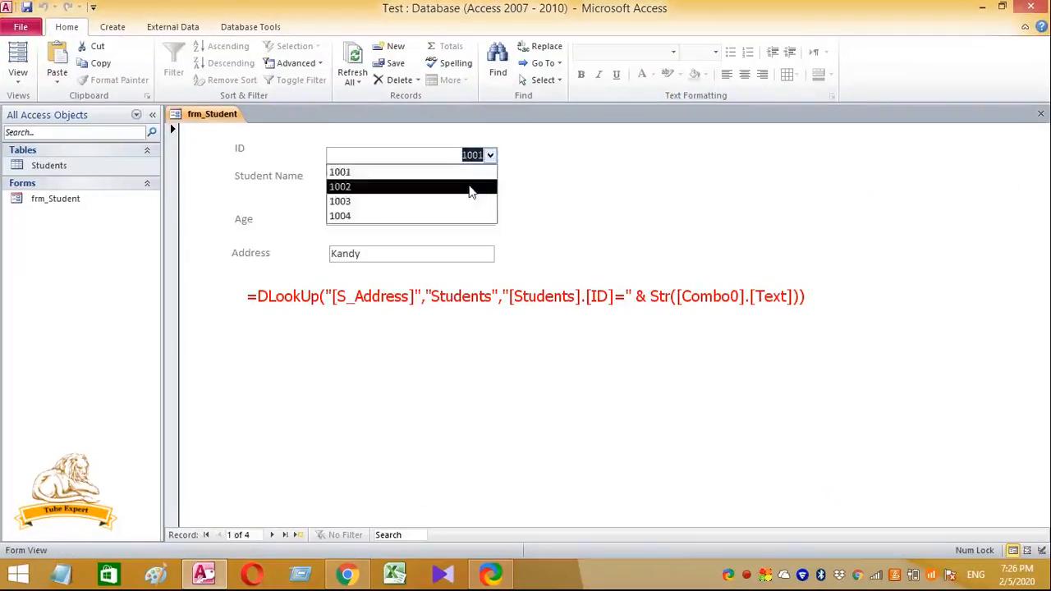
click(472, 187)
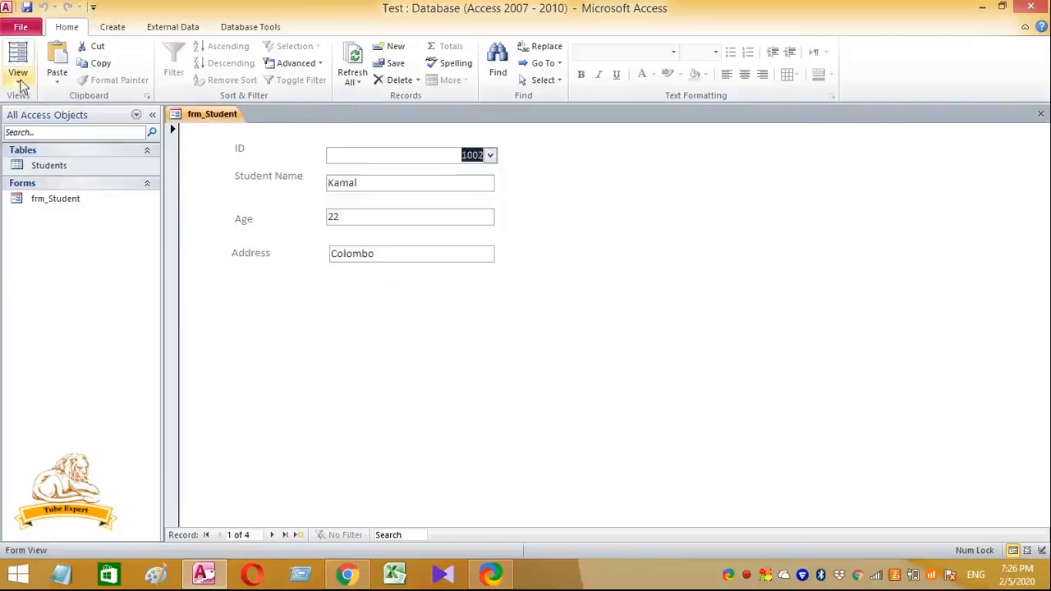
click(20, 81)
click(25, 175)
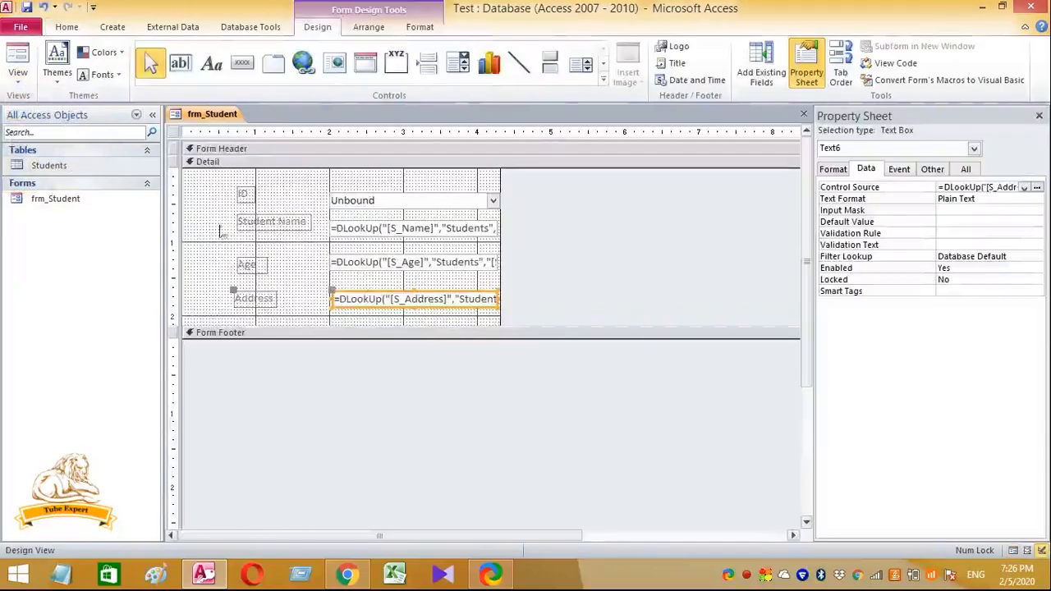
- Format all labels, the combo box and the text boxes in the Detail section as bold, Automatic font colour and size 11
drag(223, 197, 443, 325)
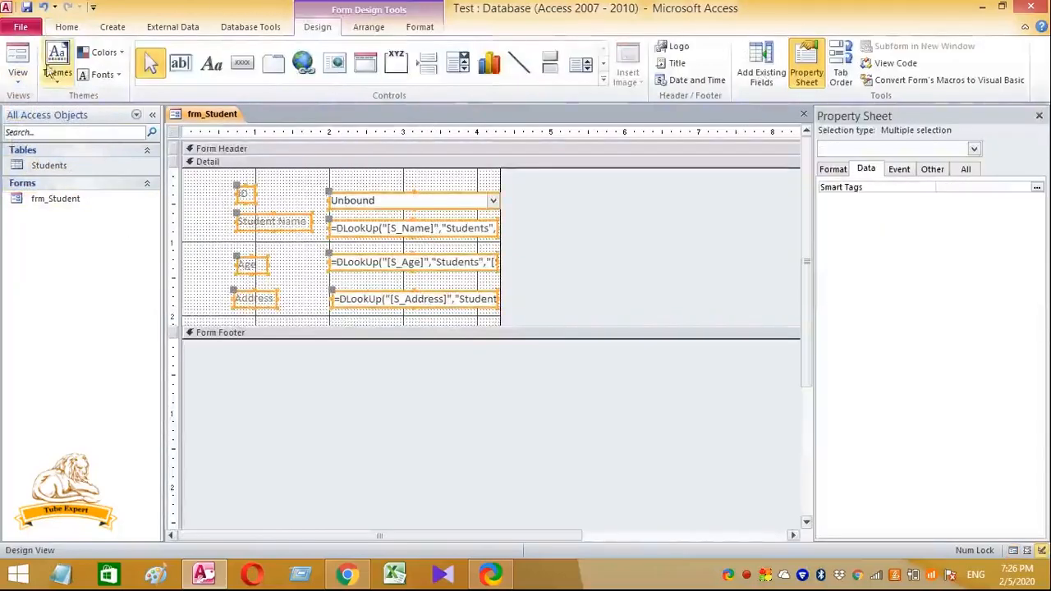
click(67, 26)
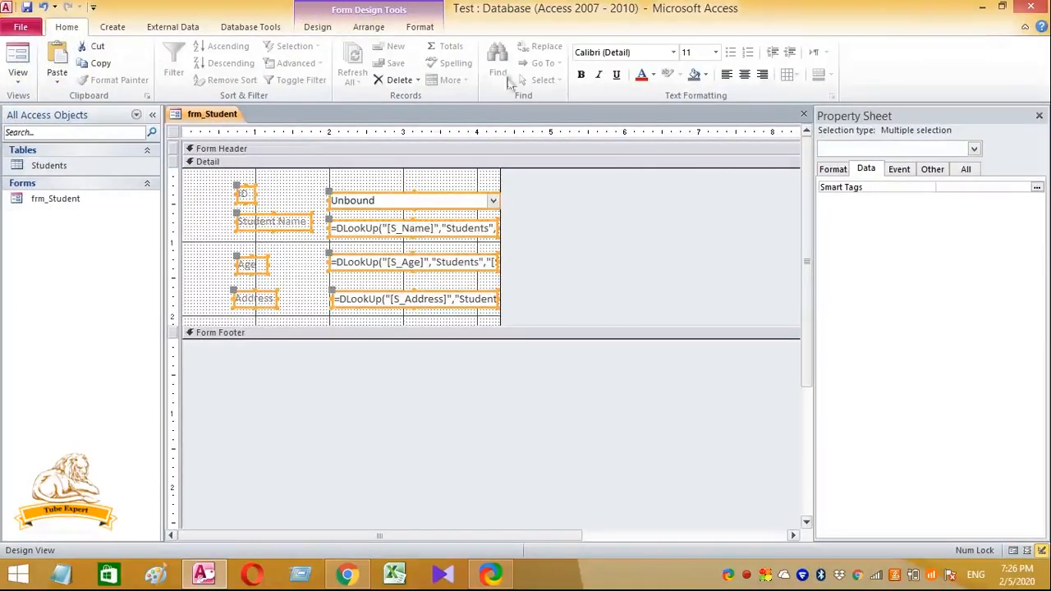
click(582, 76)
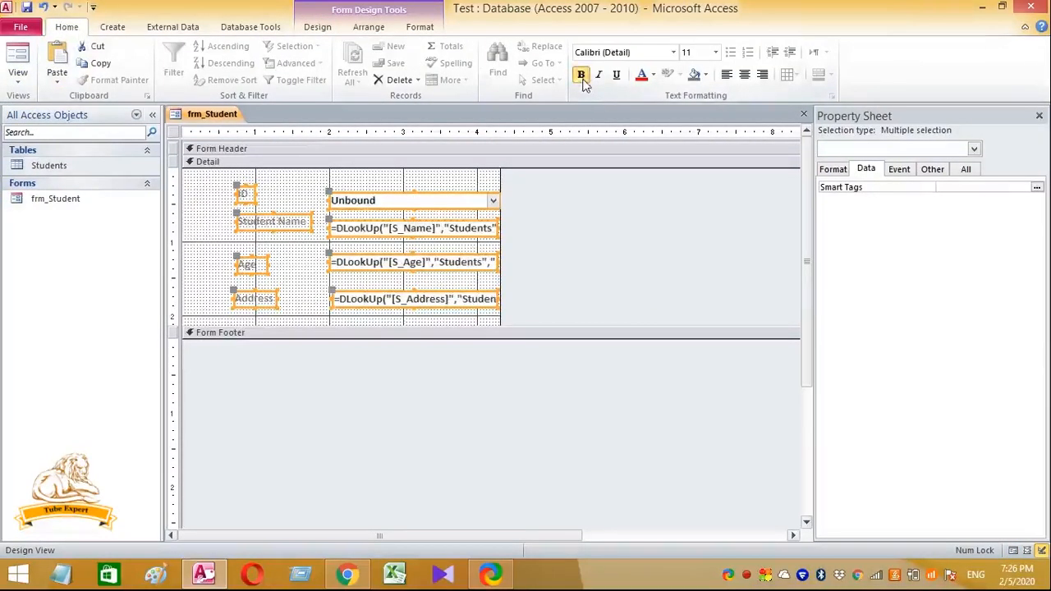
click(653, 75)
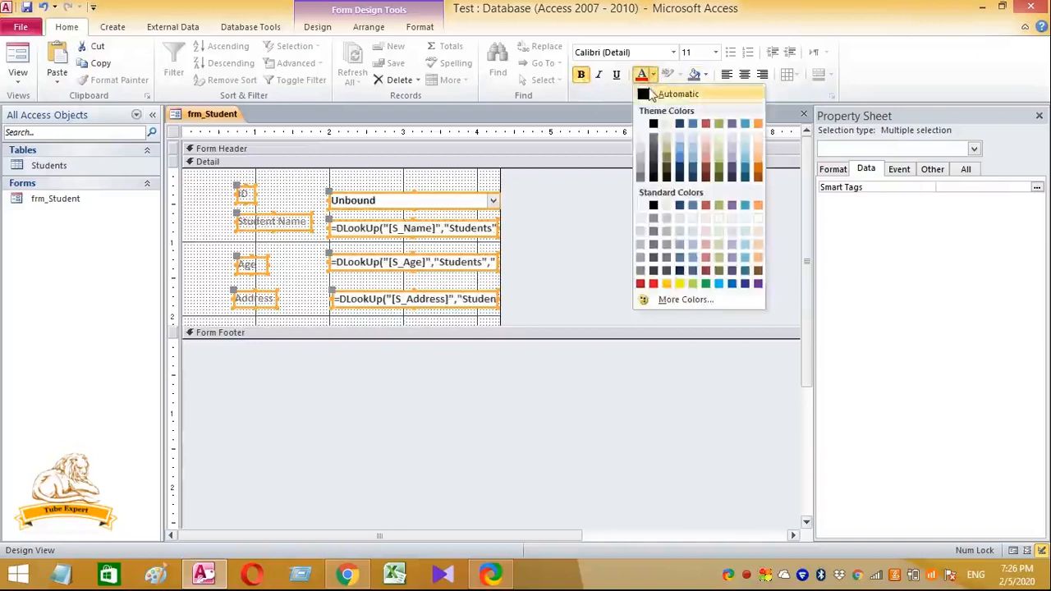
click(651, 94)
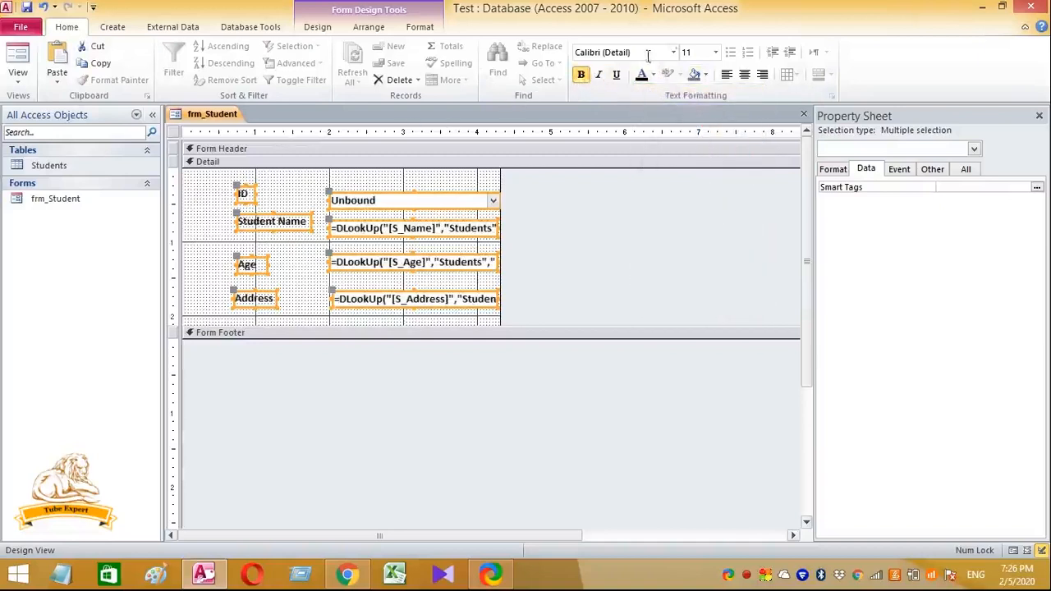
click(715, 53)
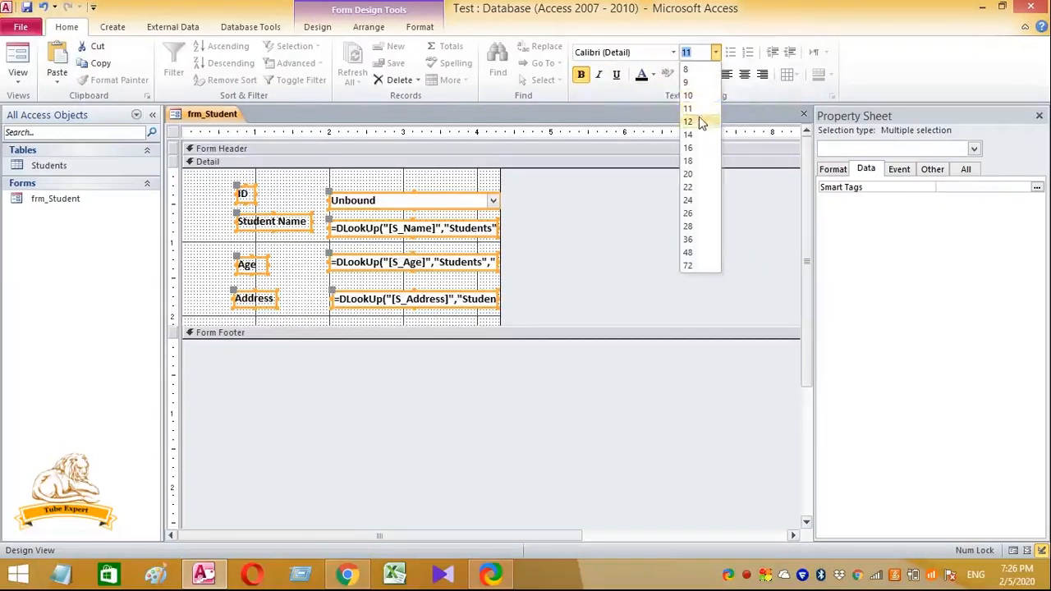
click(694, 107)
- In Layout View, move the ID combo box and the name, age and address text boxes farther away from their labels
click(18, 61)
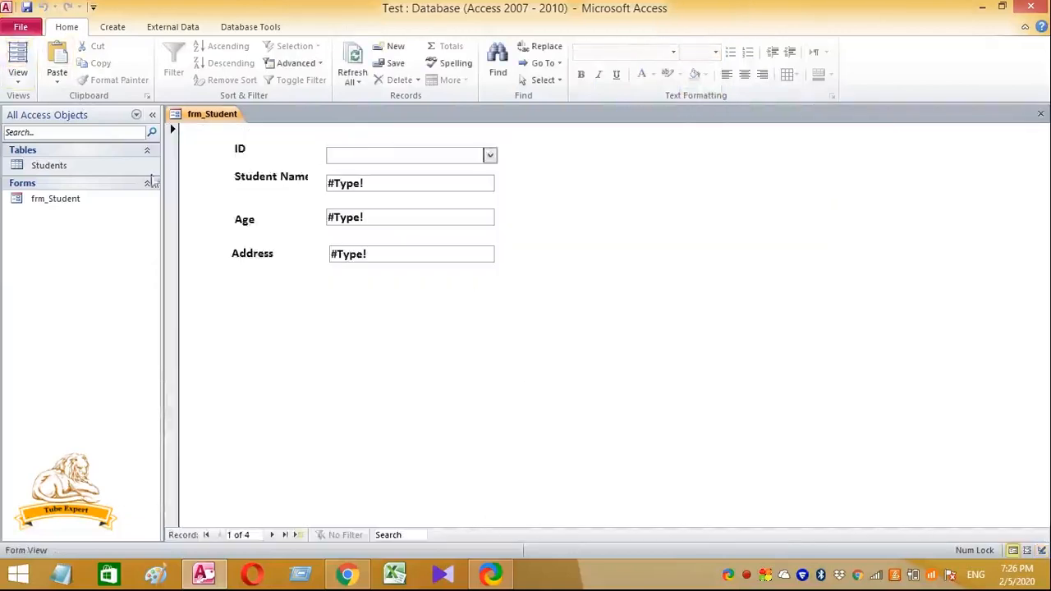
click(19, 59)
click(361, 186)
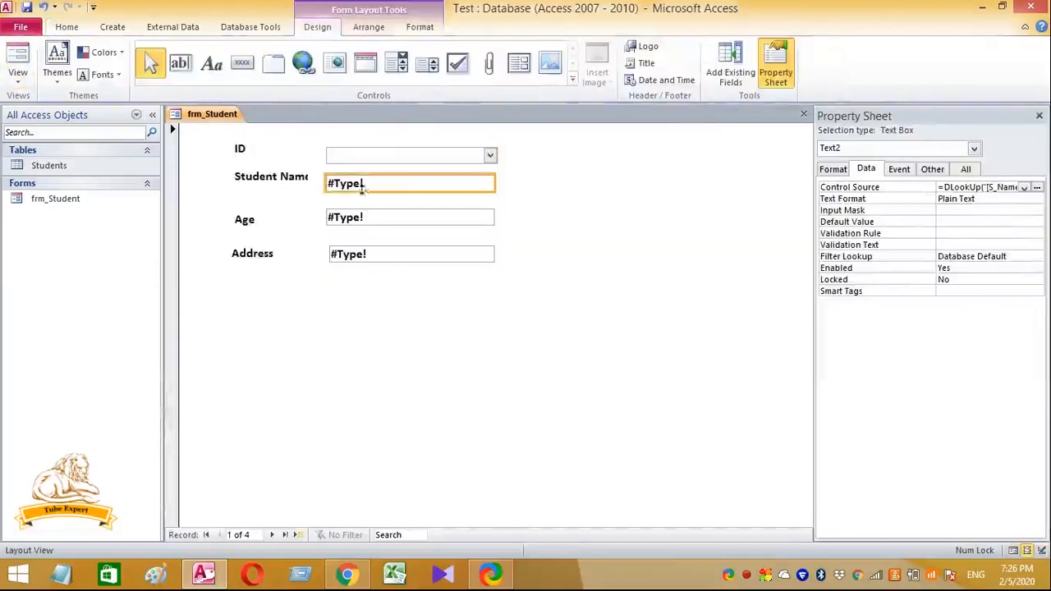
drag(361, 187, 405, 155)
click(454, 220)
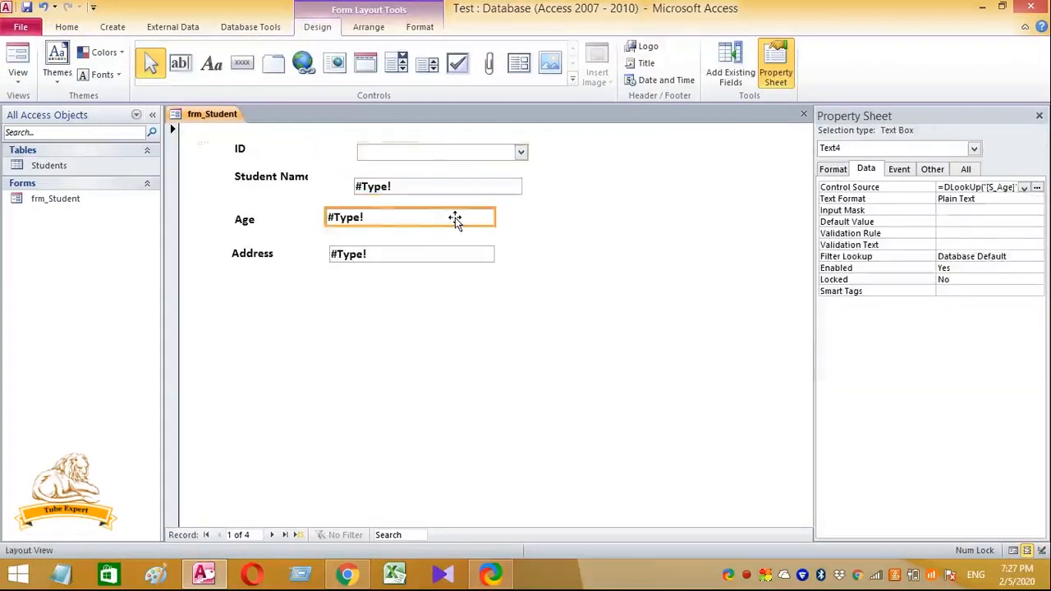
drag(454, 220, 449, 211)
drag(434, 253, 416, 224)
key(ctrl+z)
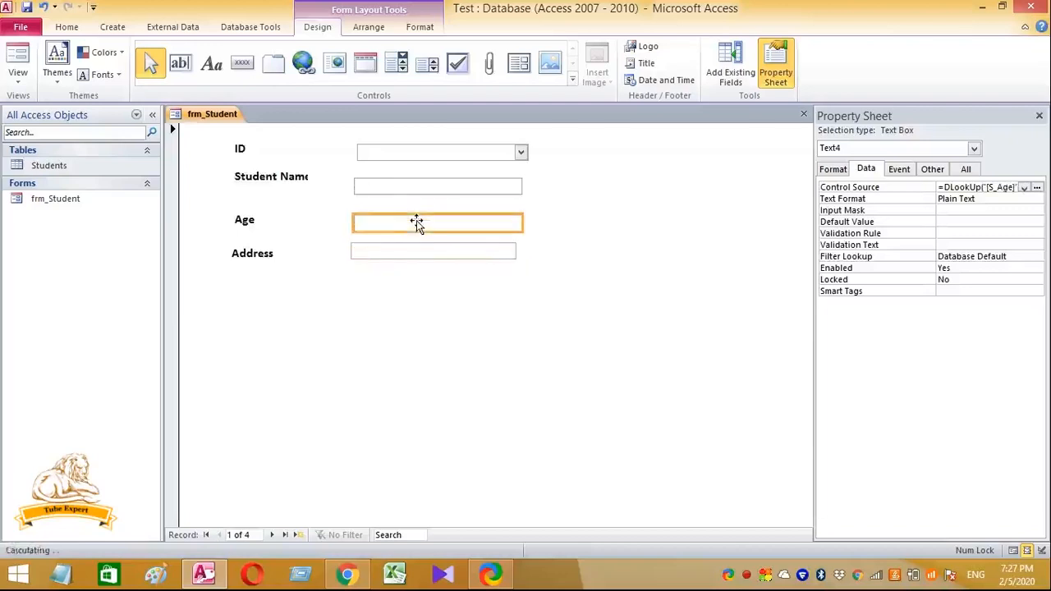
click(462, 156)
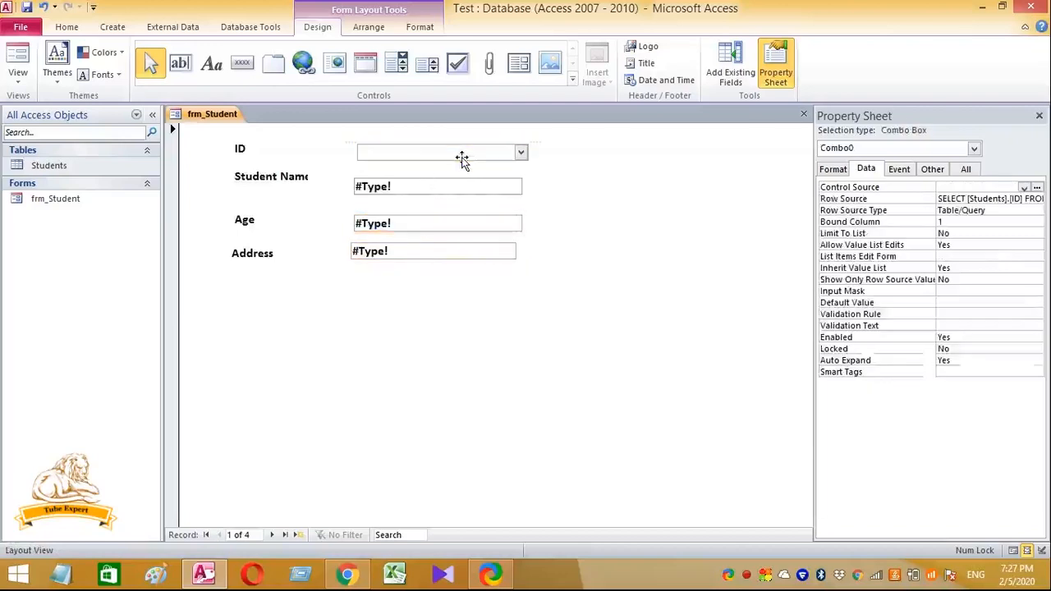
click(552, 383)
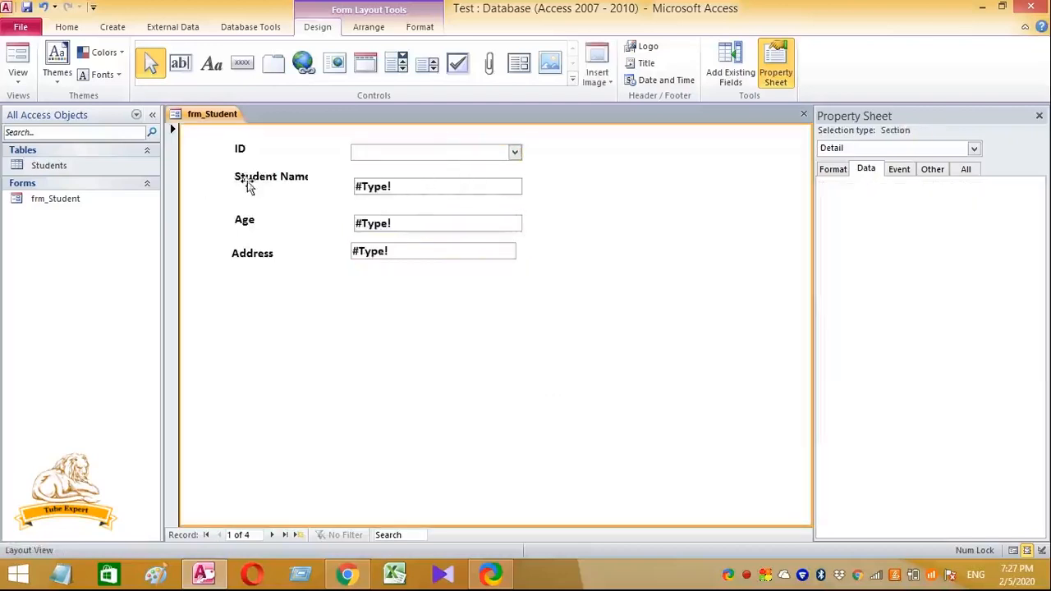
- Widen the Student Name label so that its full bold text fits
click(249, 187)
drag(310, 175, 326, 175)
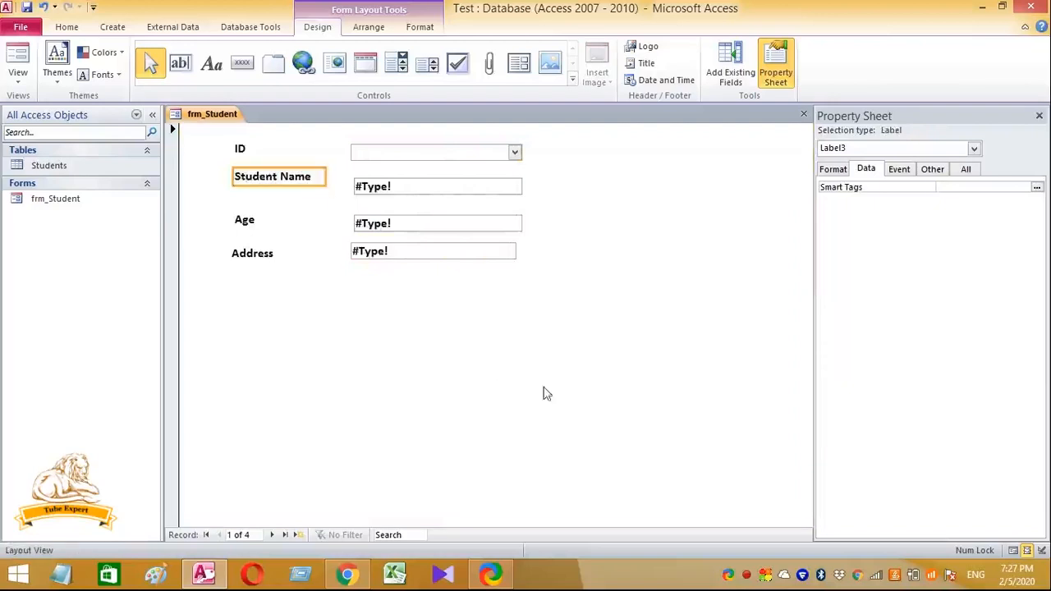
click(547, 394)
- Test the rearranged form in Form View with IDs 1001, 1004 and 1003, then return to Design View and deselect the controls
click(515, 156)
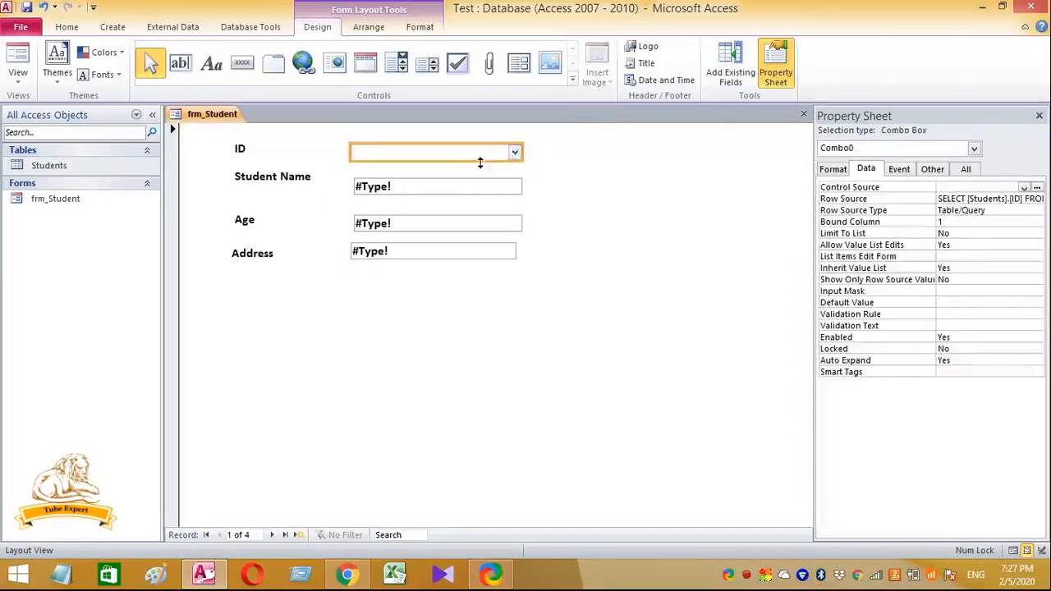
click(17, 55)
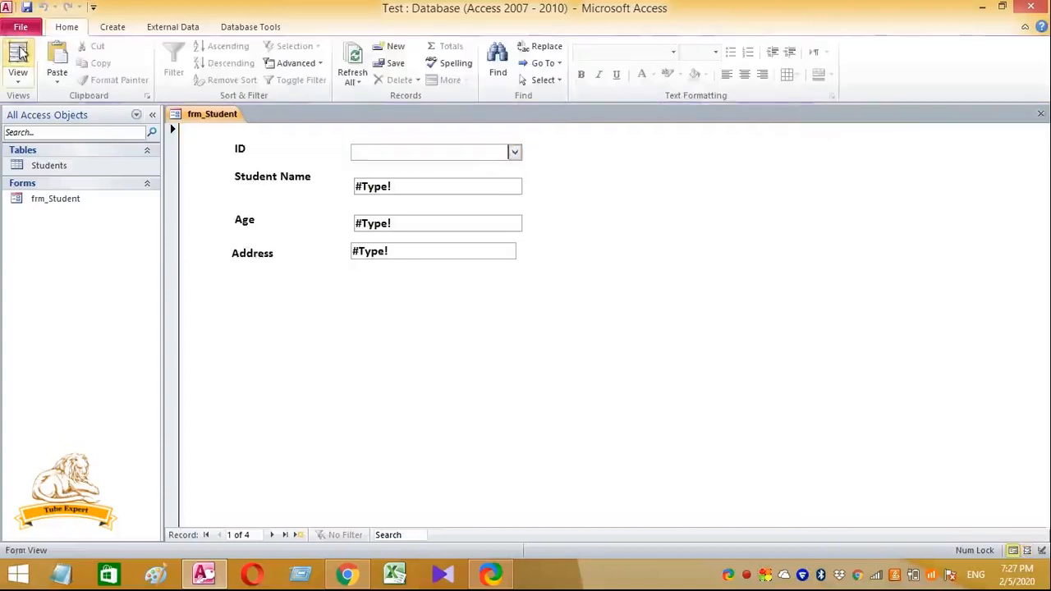
click(515, 153)
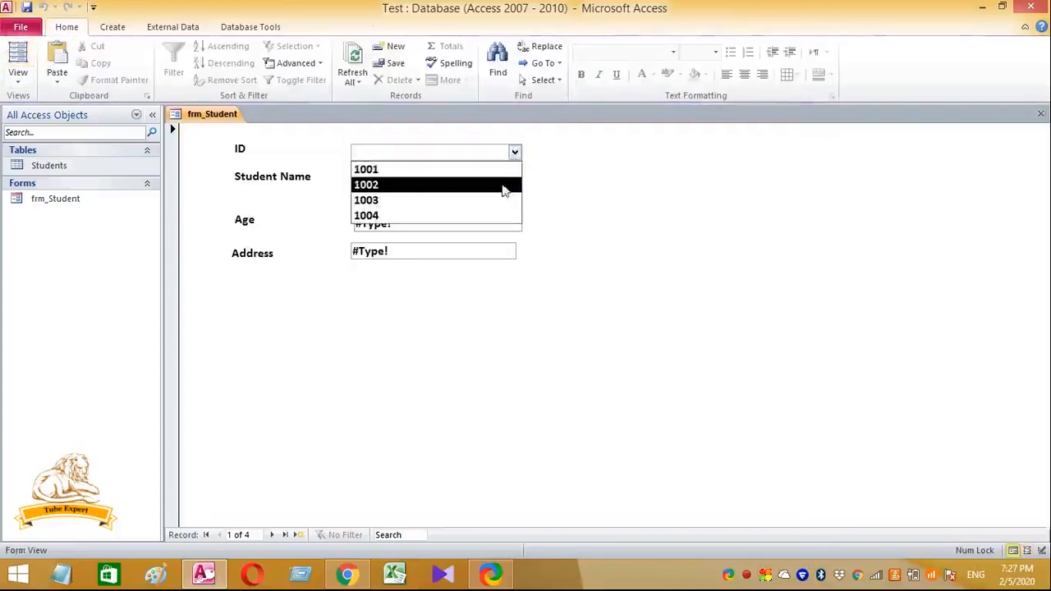
click(505, 170)
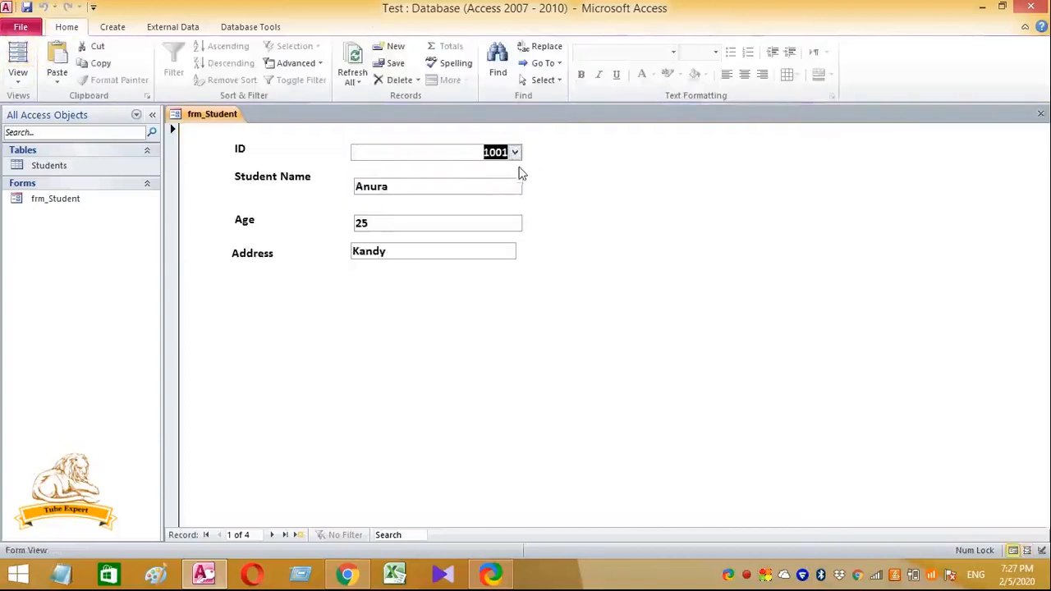
click(515, 153)
click(481, 221)
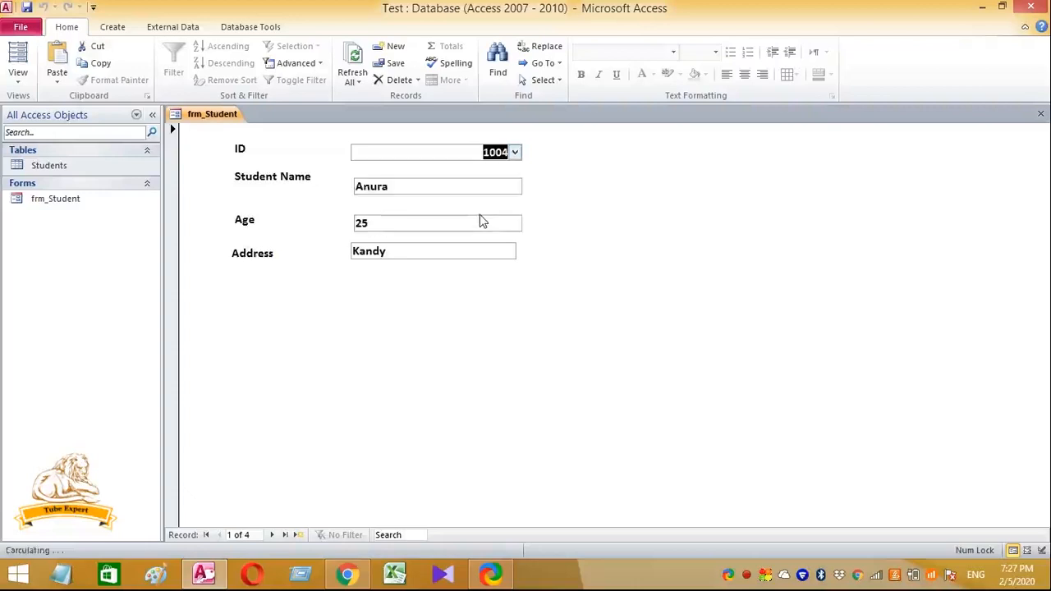
click(516, 152)
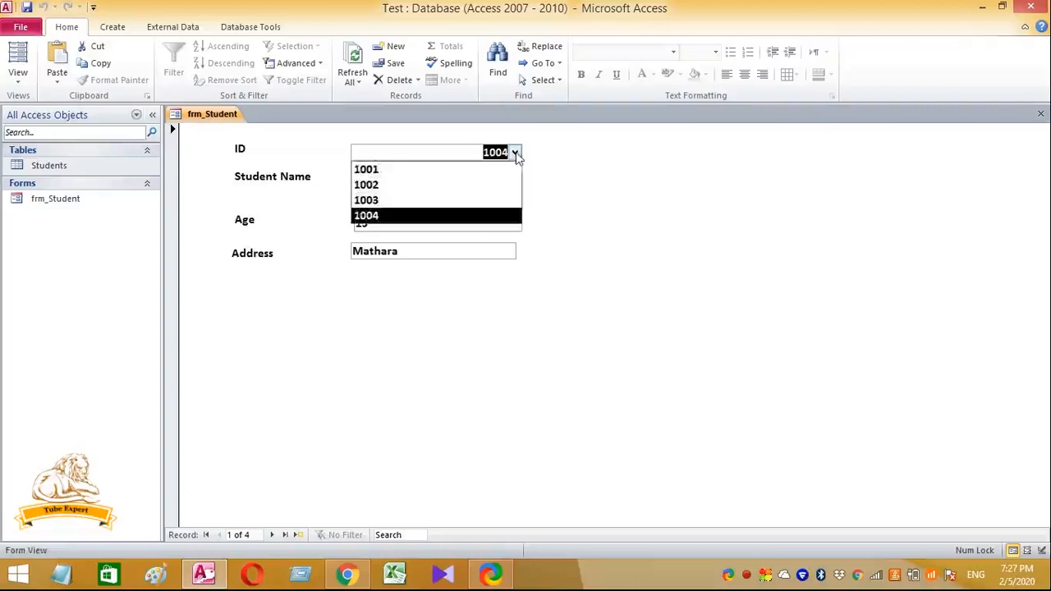
click(507, 202)
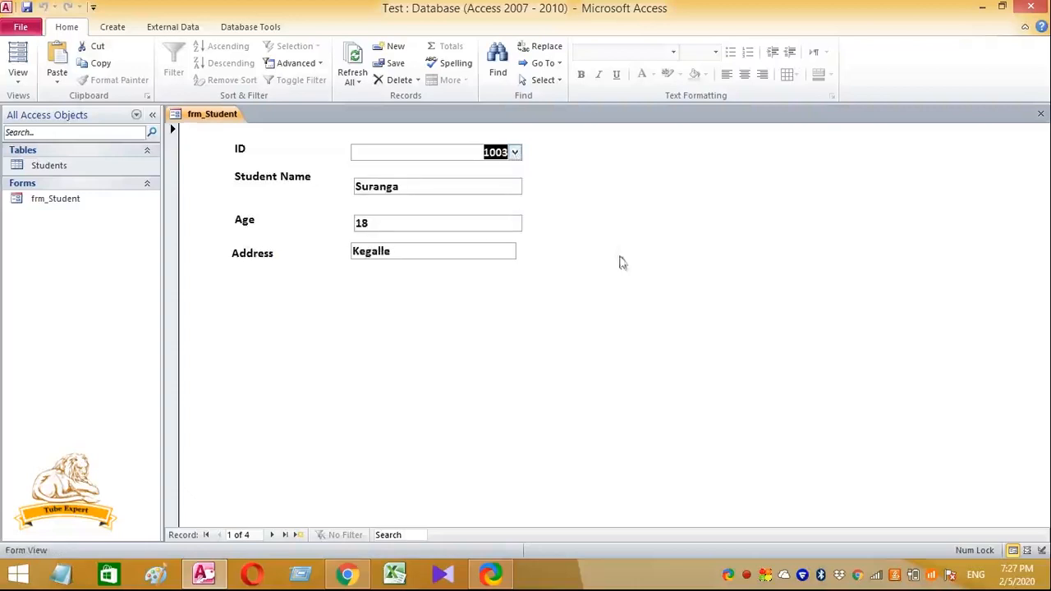
right_click(661, 269)
click(703, 313)
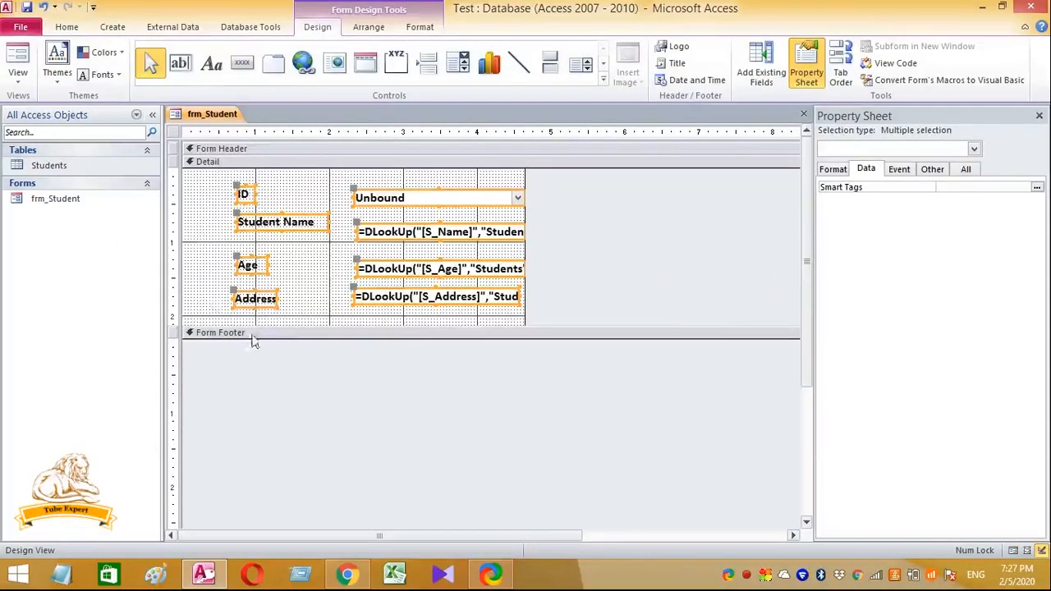
click(197, 245)
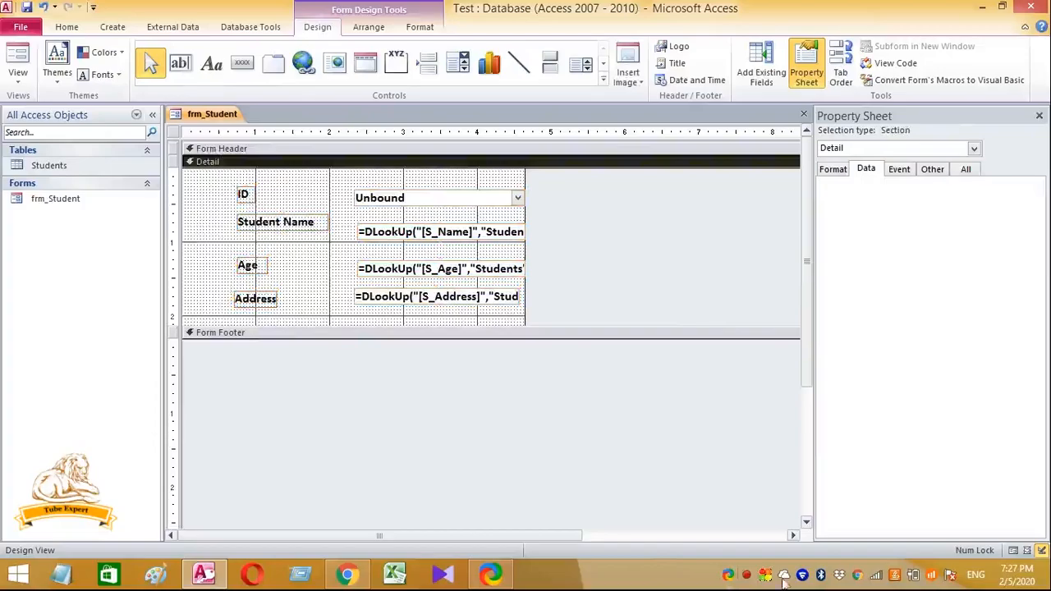